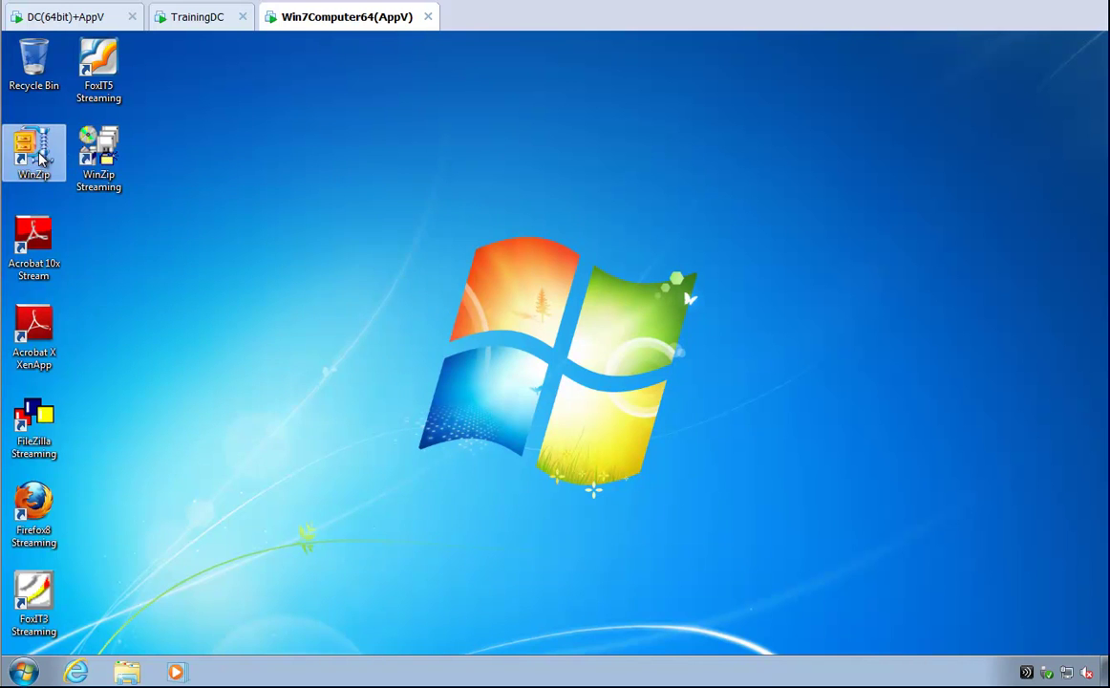
On the DC machine, create a GPO named "Lock down WinZip for all users" linked to the West Sales Users OU
{"action": "left_click", "coordinate": [98, 158]}
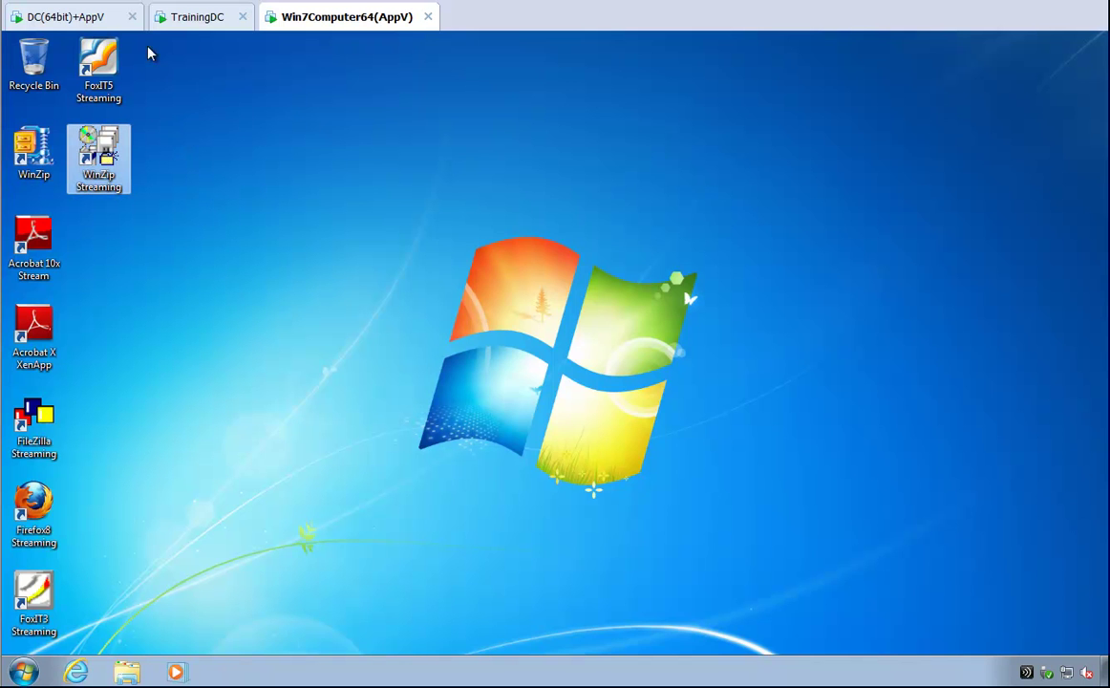
{"action": "left_click", "coordinate": [86, 17]}
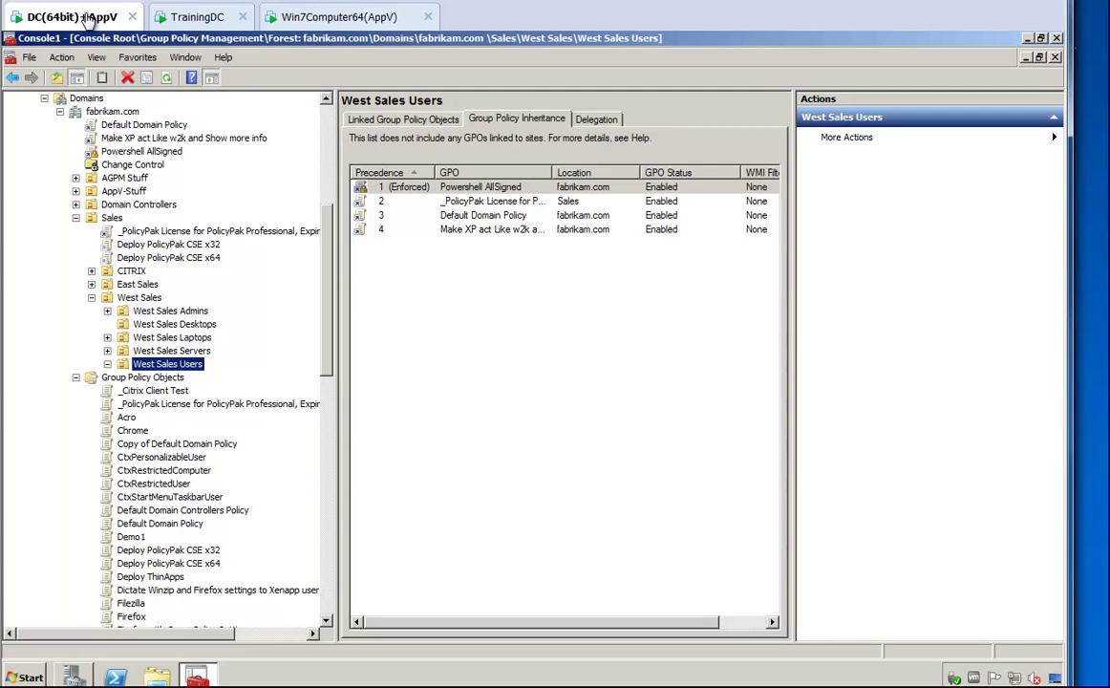
{"action": "right_click", "coordinate": [179, 366]}
{"action": "left_click", "coordinate": [238, 374]}
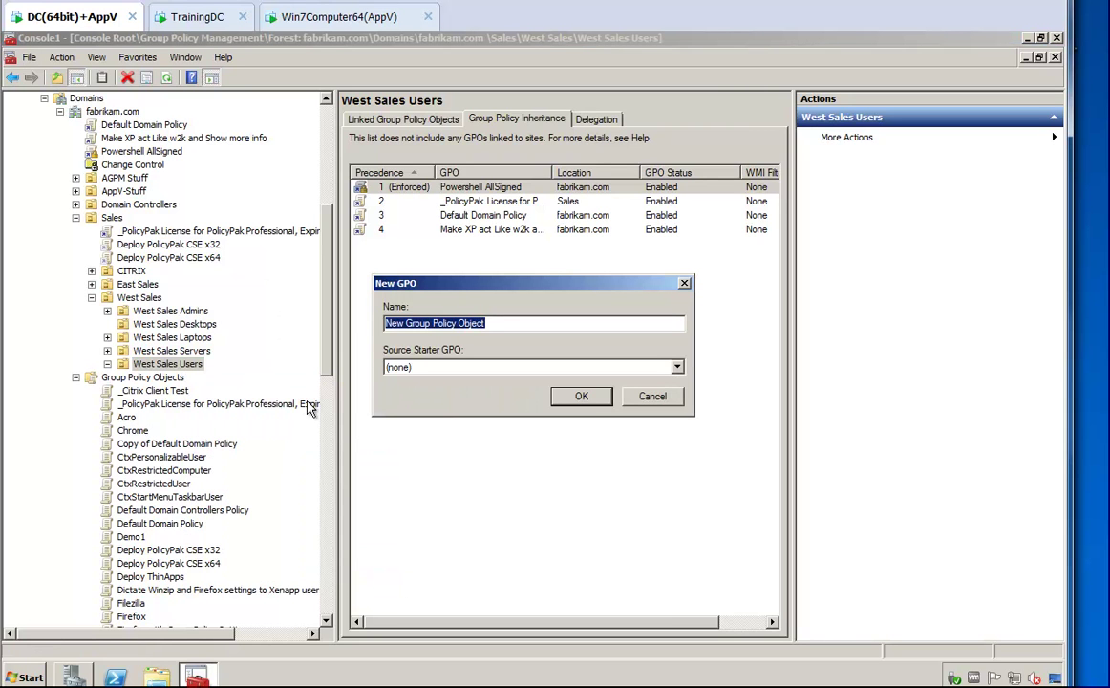
{"action": "type", "text": "Lock down W"}
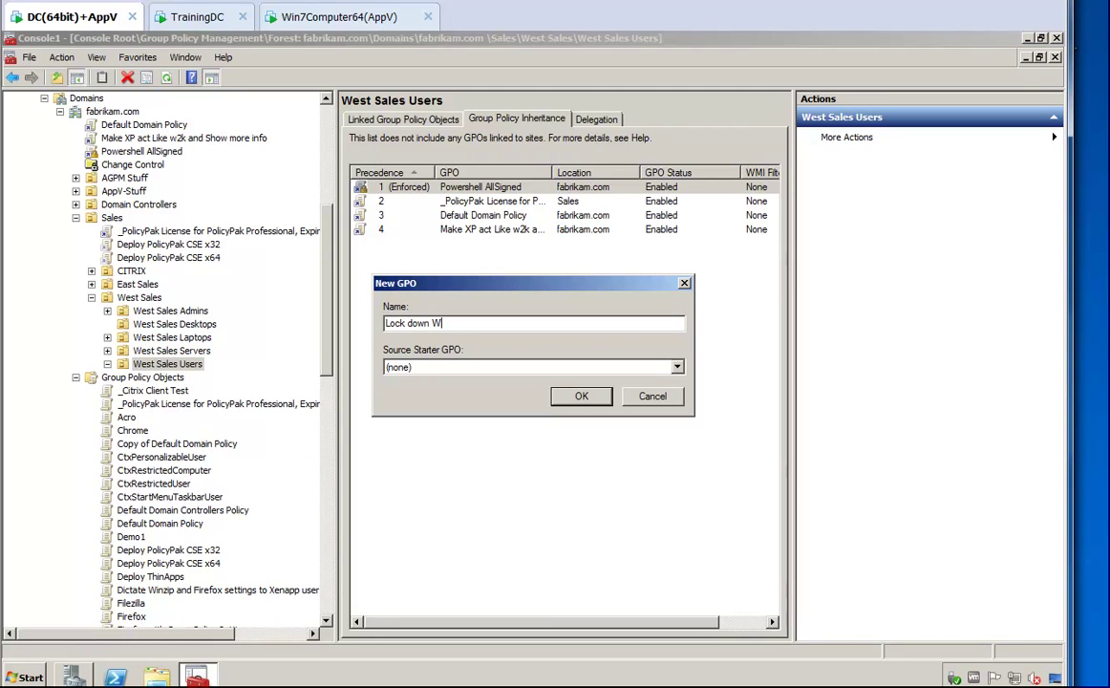
{"action": "type", "text": "inZip for all users"}
{"action": "key", "text": "Return"}
Open the "Lock down WinZip for all users" GPO for editing and go to the PolicyPak Applications node under User Configuration
{"action": "right_click", "coordinate": [225, 378]}
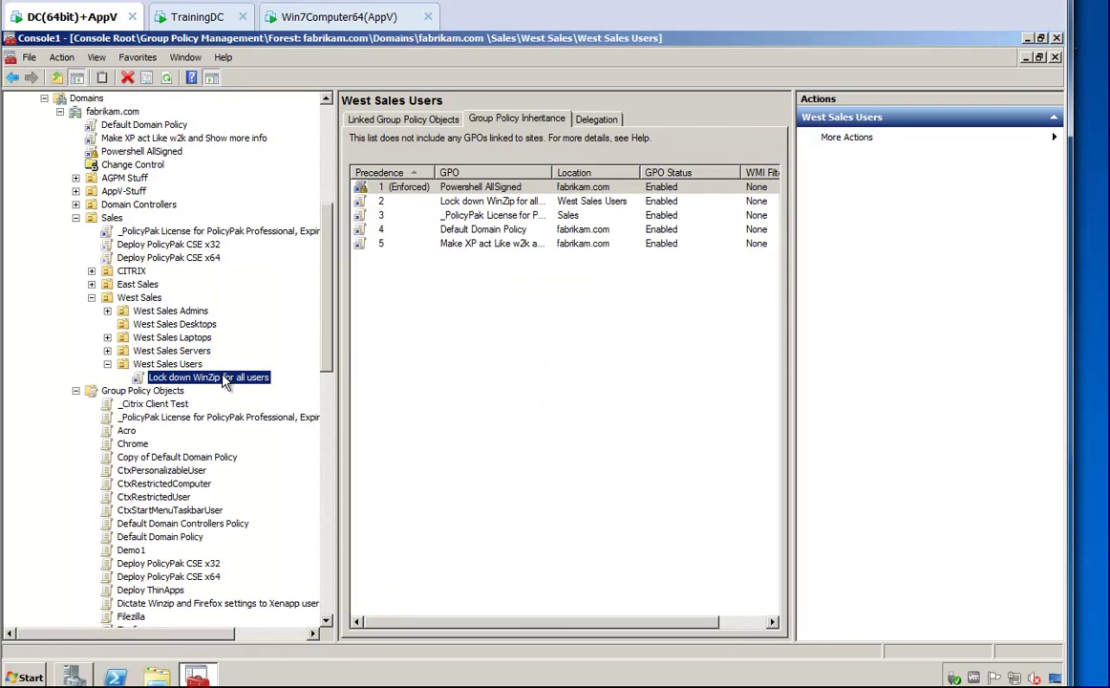
{"action": "left_click", "coordinate": [244, 386]}
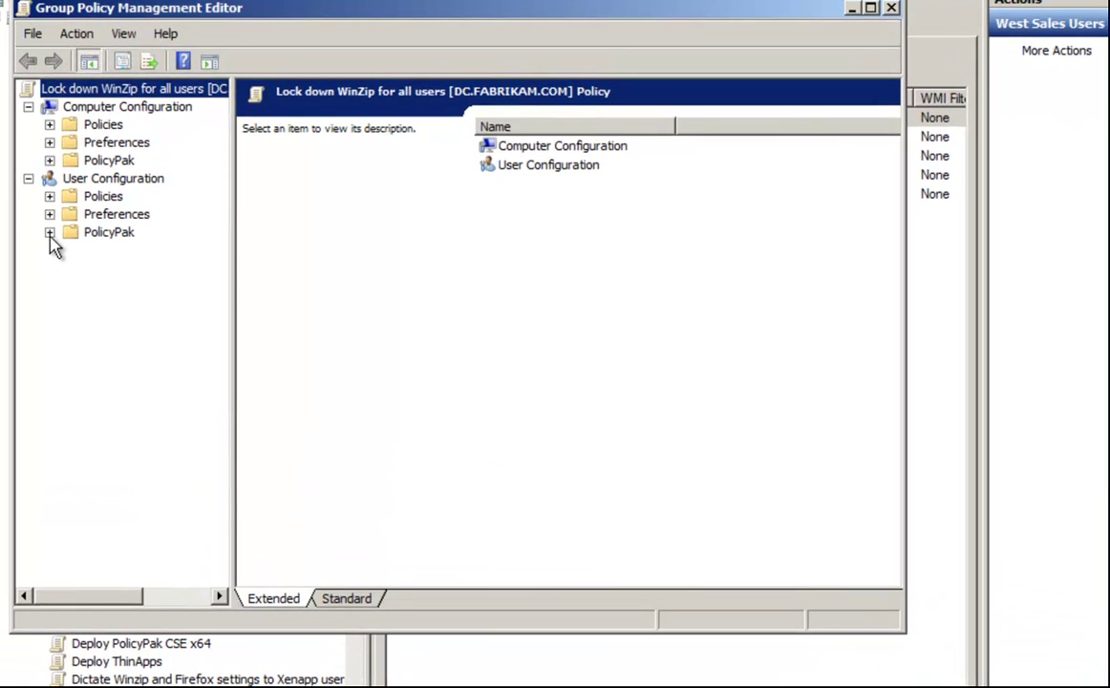
{"action": "left_click", "coordinate": [101, 271]}
{"action": "left_click", "coordinate": [133, 256]}
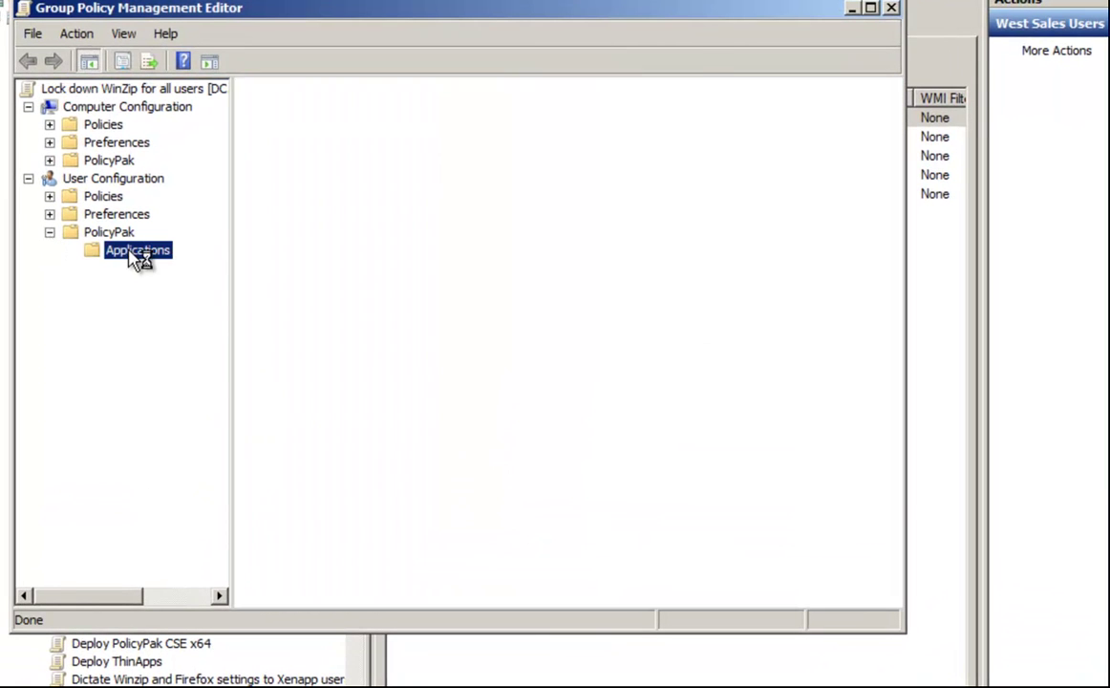
Add a new PolicyPak for WinZip 14 and 15 application configuration to the user-side Applications node
{"action": "right_click", "coordinate": [133, 258]}
{"action": "mouse_move", "coordinate": [161, 261]}
{"action": "mouse_move", "coordinate": [245, 260]}
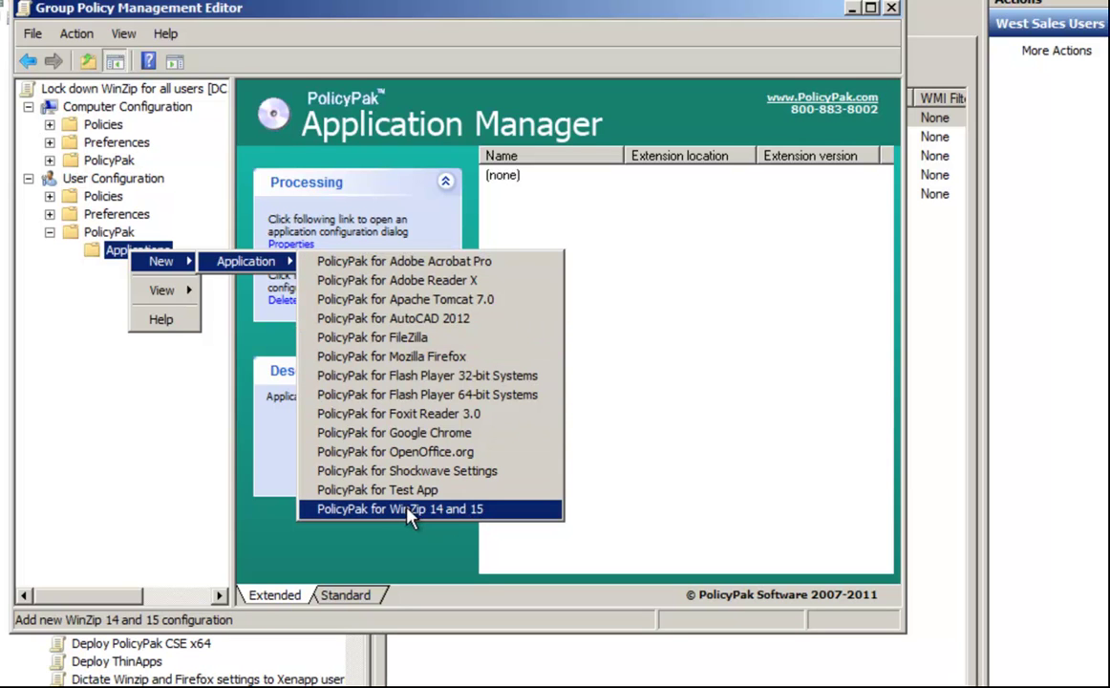
{"action": "left_click", "coordinate": [492, 518]}
Open the WinZip 14 and 15 configuration and look through its settings pages from Folders to Miscellaneous
{"action": "double_click", "coordinate": [495, 159]}
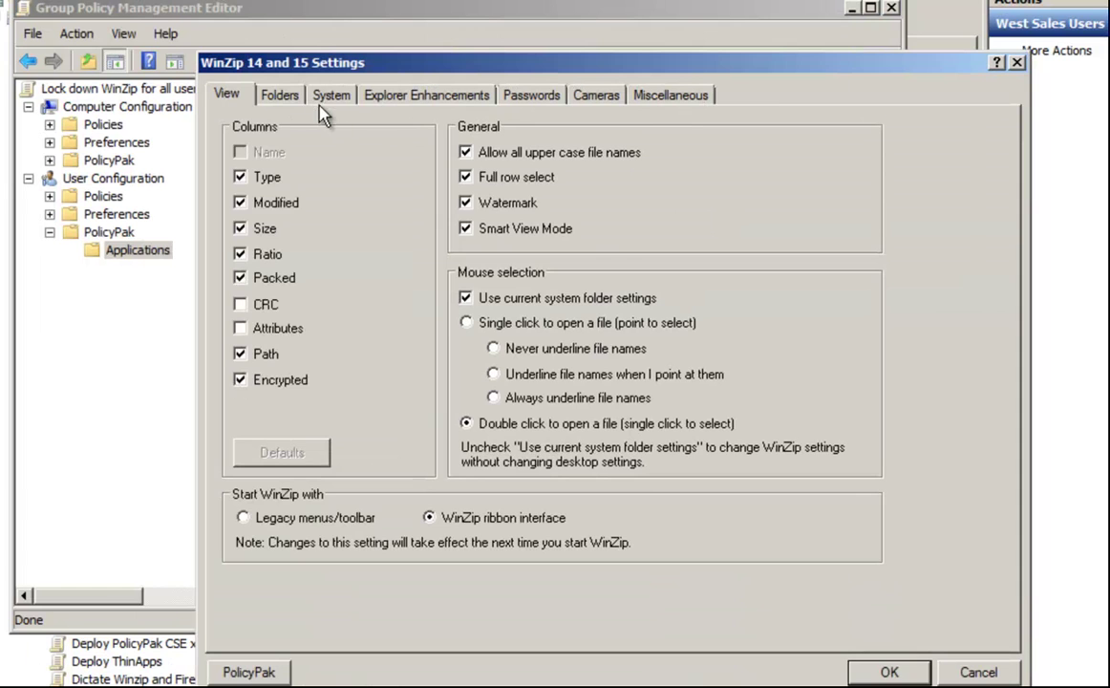
{"action": "left_click", "coordinate": [288, 105]}
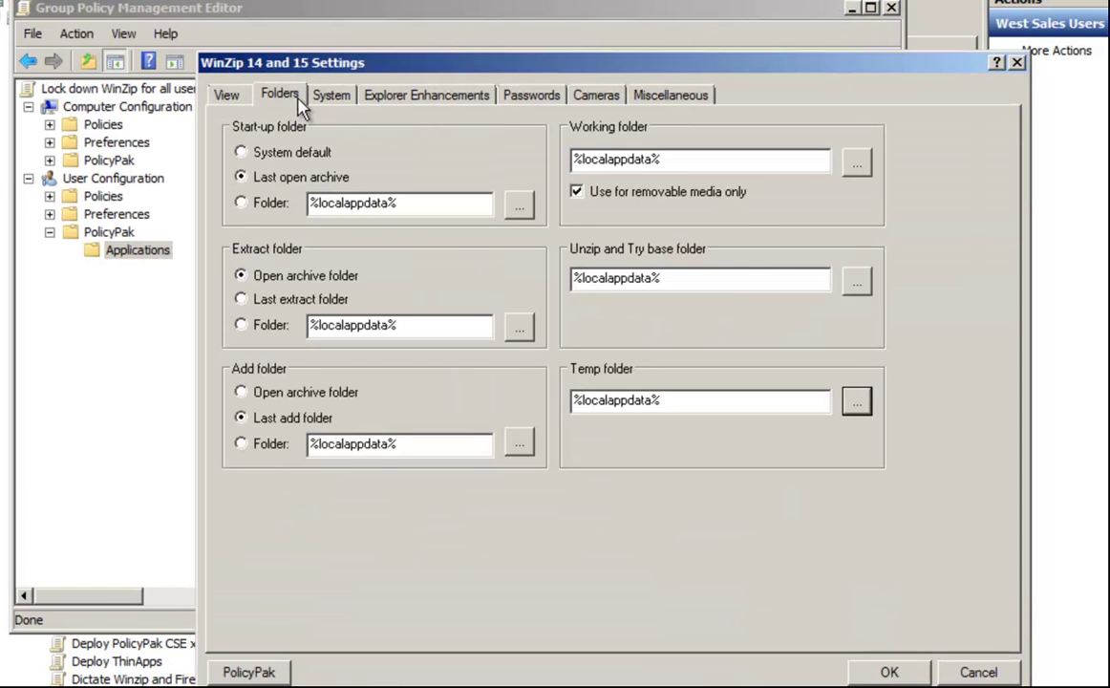
{"action": "left_click", "coordinate": [342, 105]}
{"action": "left_click", "coordinate": [405, 103]}
{"action": "left_click", "coordinate": [512, 103]}
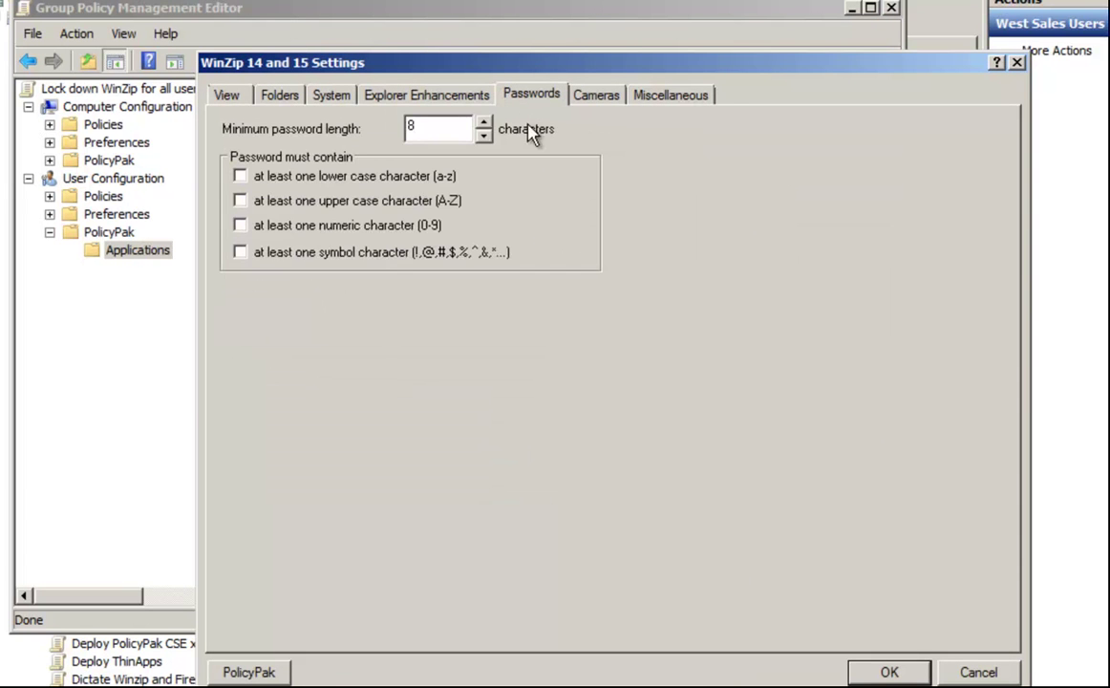
{"action": "left_click", "coordinate": [594, 103]}
{"action": "left_click", "coordinate": [663, 95]}
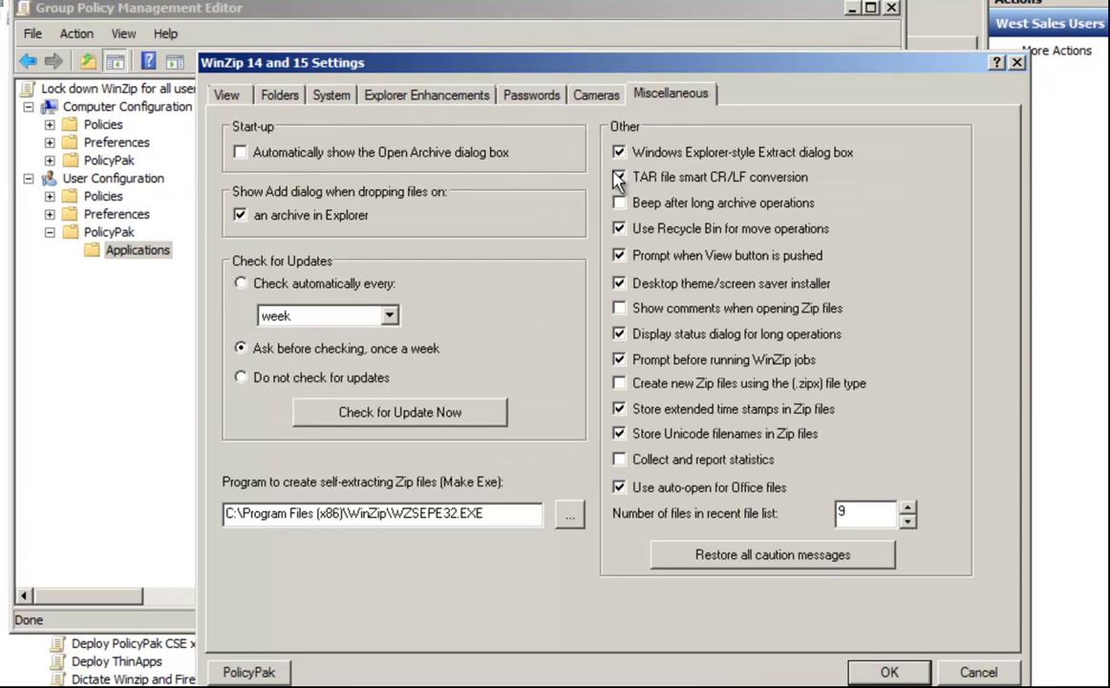
Set the minimum password length to 11 characters and disable the corresponding control in the target application
{"action": "left_click", "coordinate": [532, 96]}
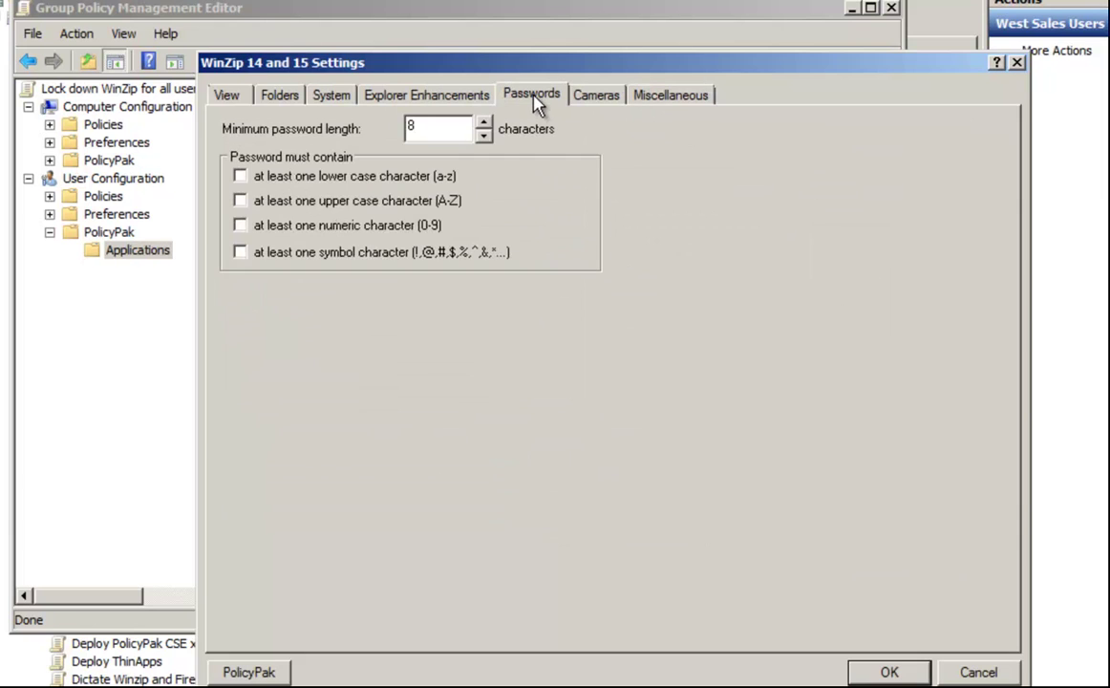
{"action": "double_click", "coordinate": [446, 128]}
{"action": "type", "text": "11"}
{"action": "right_click", "coordinate": [453, 135]}
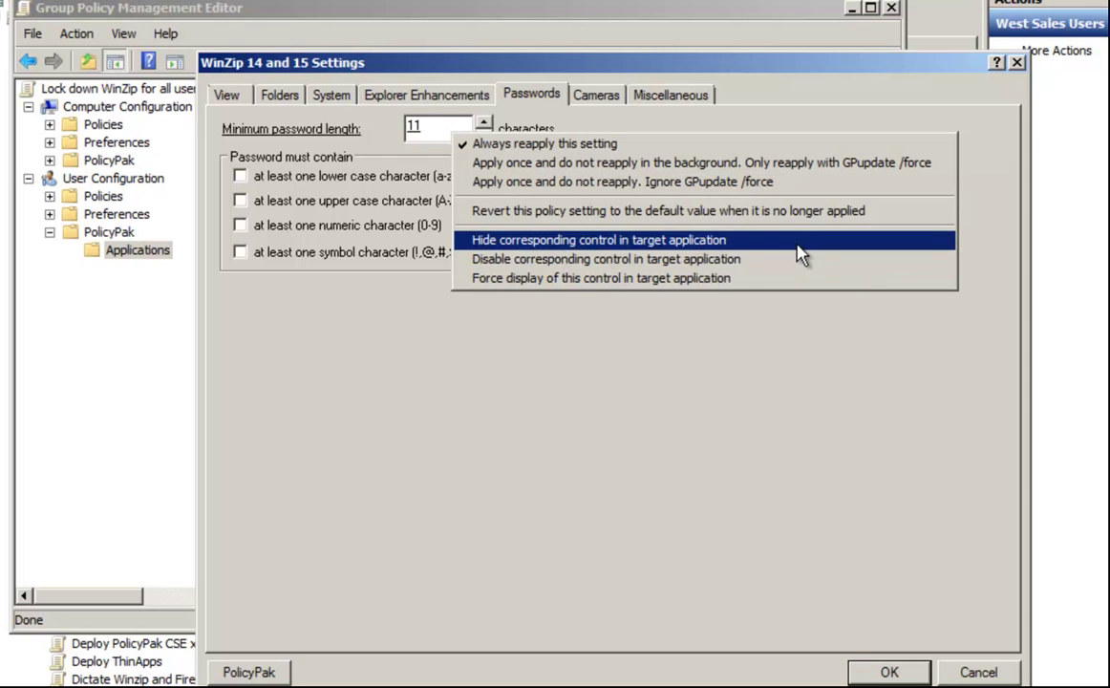
{"action": "left_click", "coordinate": [778, 270]}
Require passwords to contain at least one lower case, upper case, numeric and symbol character
{"action": "left_click", "coordinate": [441, 179]}
{"action": "left_click", "coordinate": [439, 200]}
{"action": "left_click", "coordinate": [417, 226]}
{"action": "left_click", "coordinate": [418, 252]}
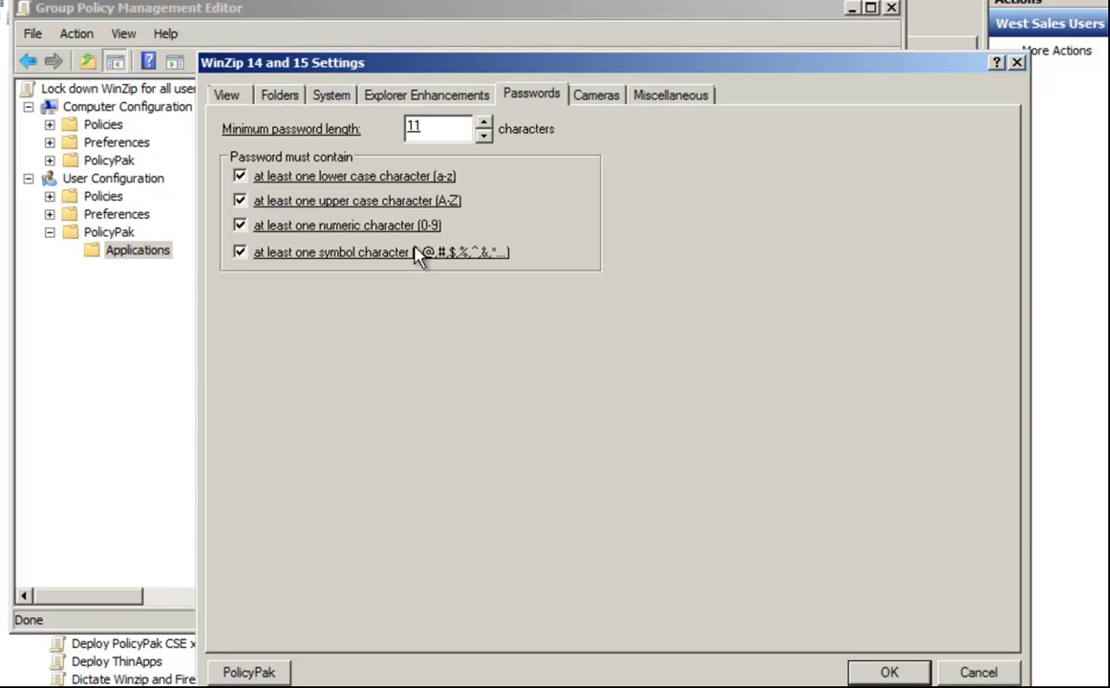
Disable the numeric character requirement's control in the target application and hide the symbol character requirement's control
{"action": "right_click", "coordinate": [399, 237]}
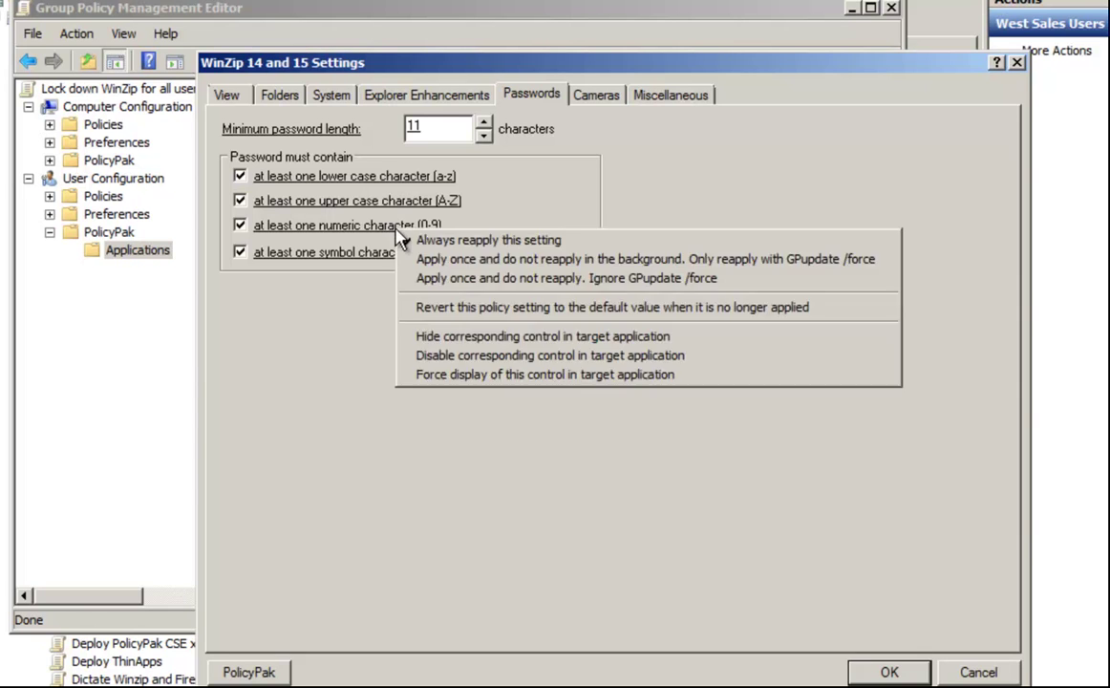
{"action": "left_click", "coordinate": [638, 355]}
{"action": "right_click", "coordinate": [464, 264]}
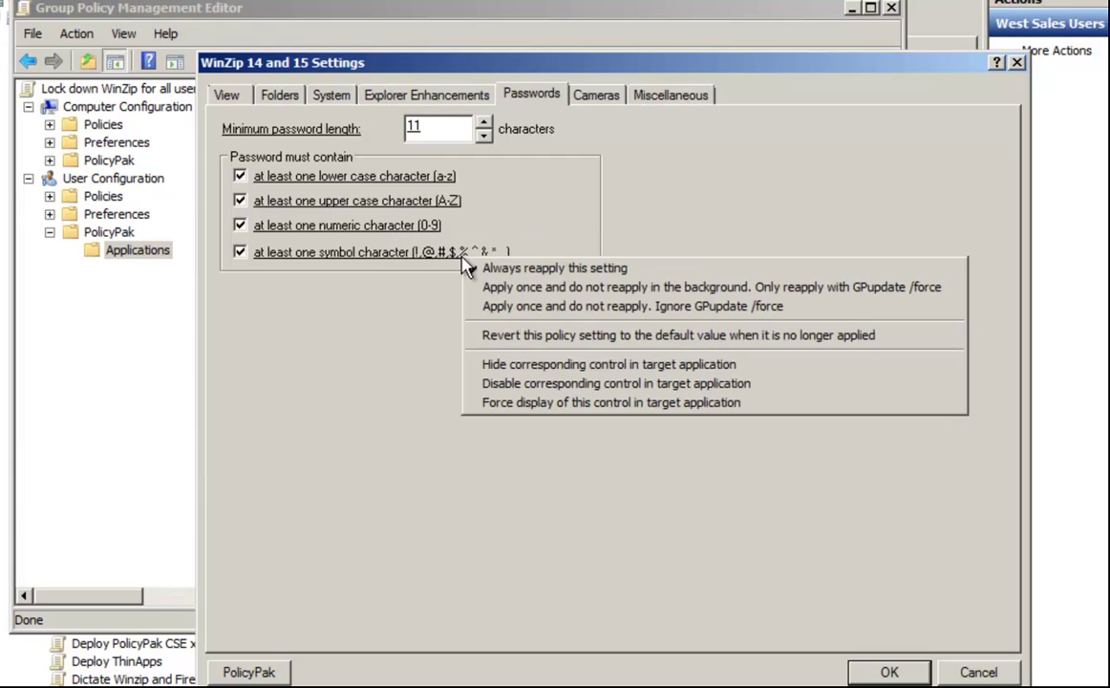
{"action": "left_click", "coordinate": [742, 364]}
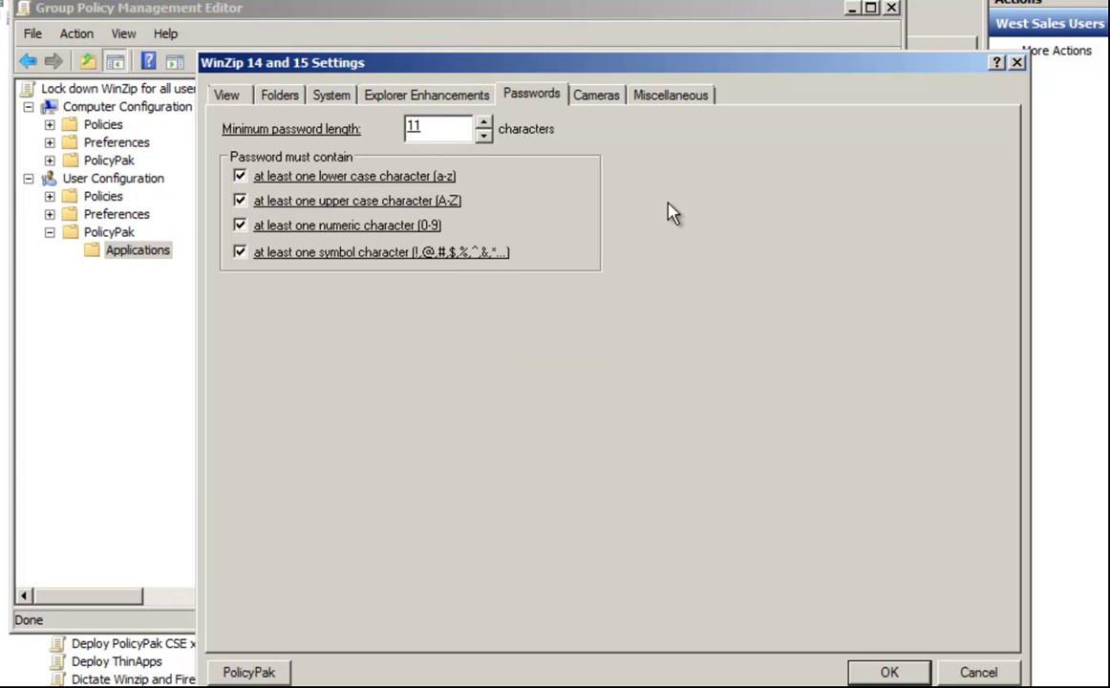
Disable the whole Cameras tab in the target application and save the WinZip policy settings
{"action": "left_click", "coordinate": [594, 107]}
{"action": "right_click", "coordinate": [594, 120]}
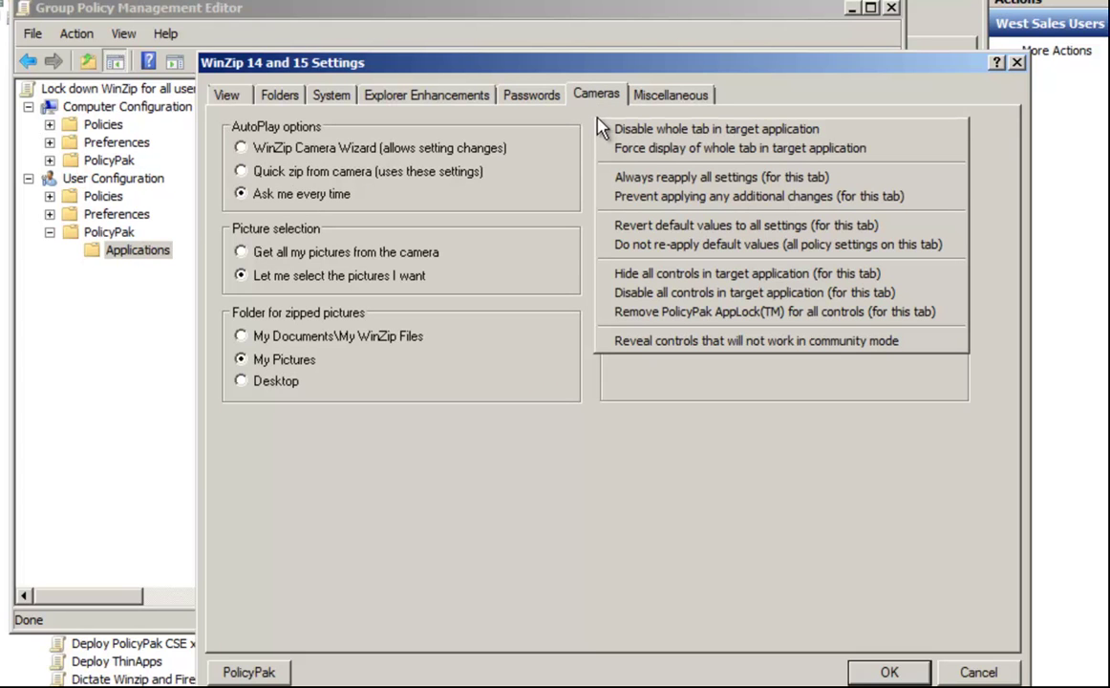
{"action": "left_click", "coordinate": [844, 132]}
{"action": "left_click", "coordinate": [877, 669]}
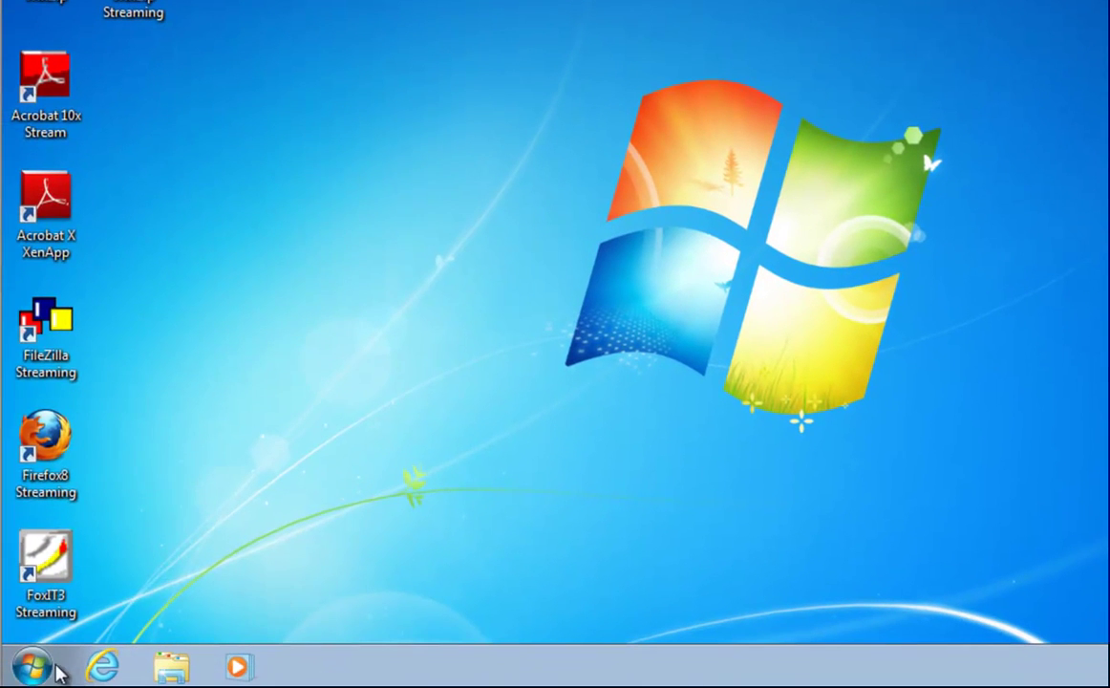
On the Windows 7 client, run gpupdate in a Command Prompt and move its window clear of the desktop icons
{"action": "left_click", "coordinate": [31, 667]}
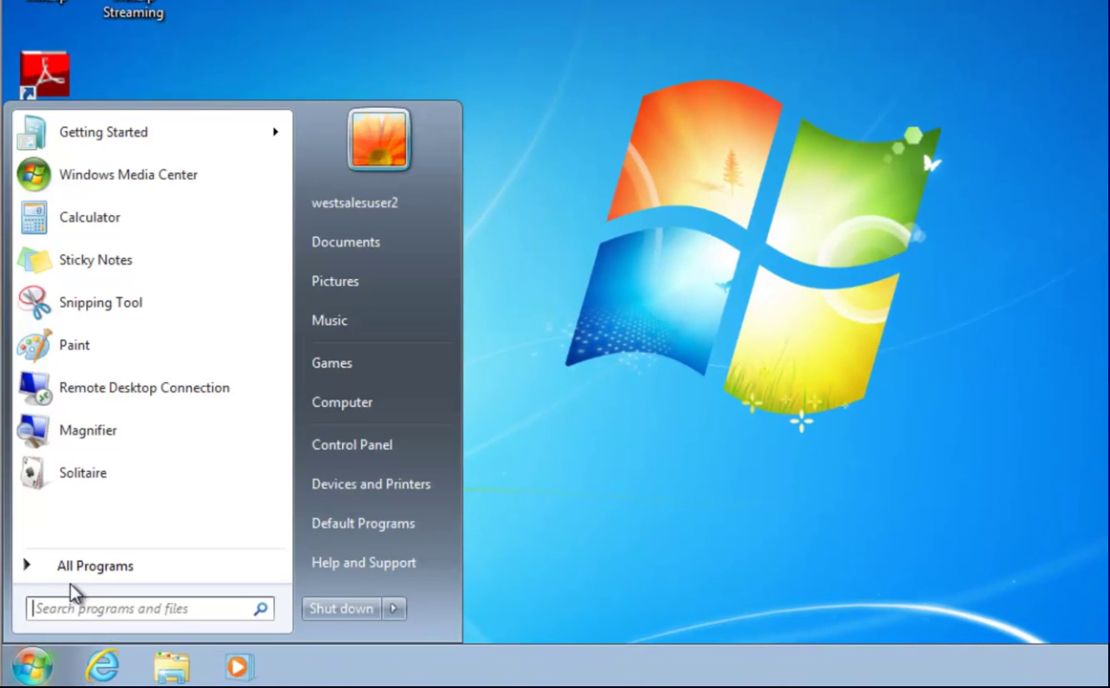
{"action": "left_click", "coordinate": [68, 564]}
{"action": "scroll", "coordinate": [110, 381], "scroll_direction": "down", "scroll_amount": 3}
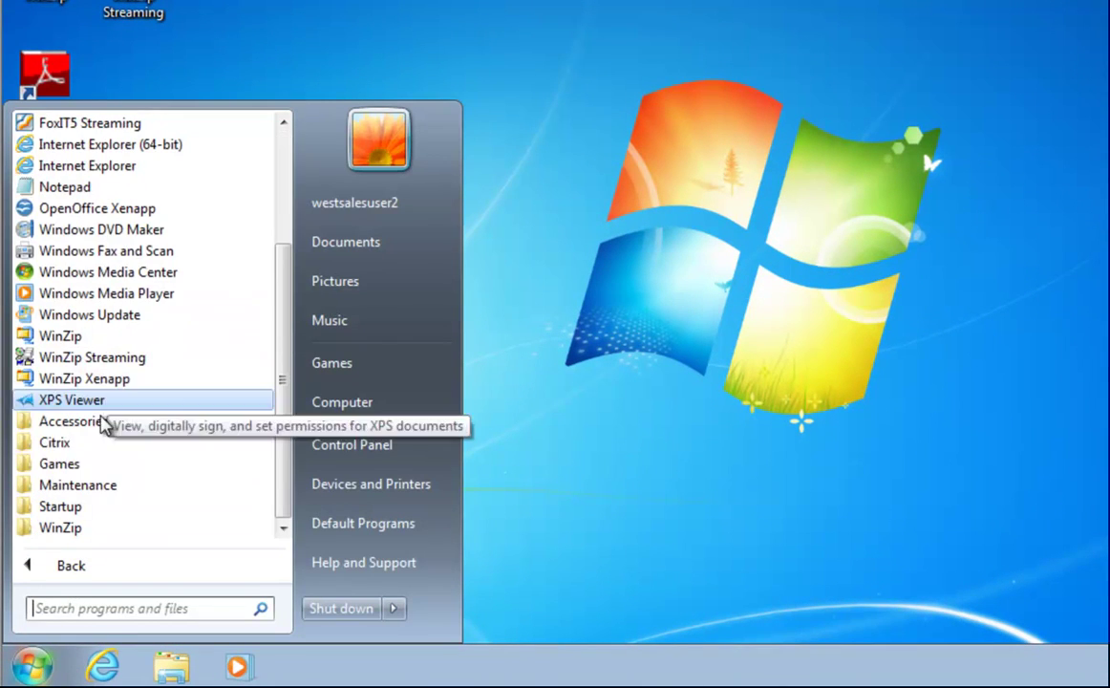
{"action": "left_click", "coordinate": [77, 421]}
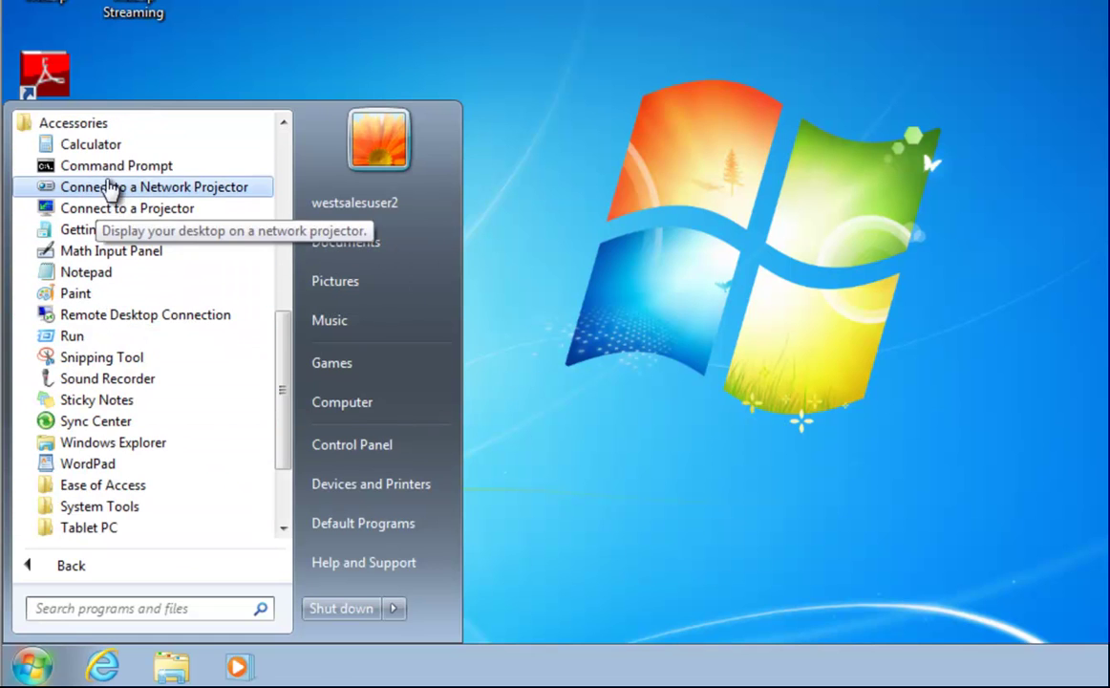
{"action": "left_click", "coordinate": [107, 184]}
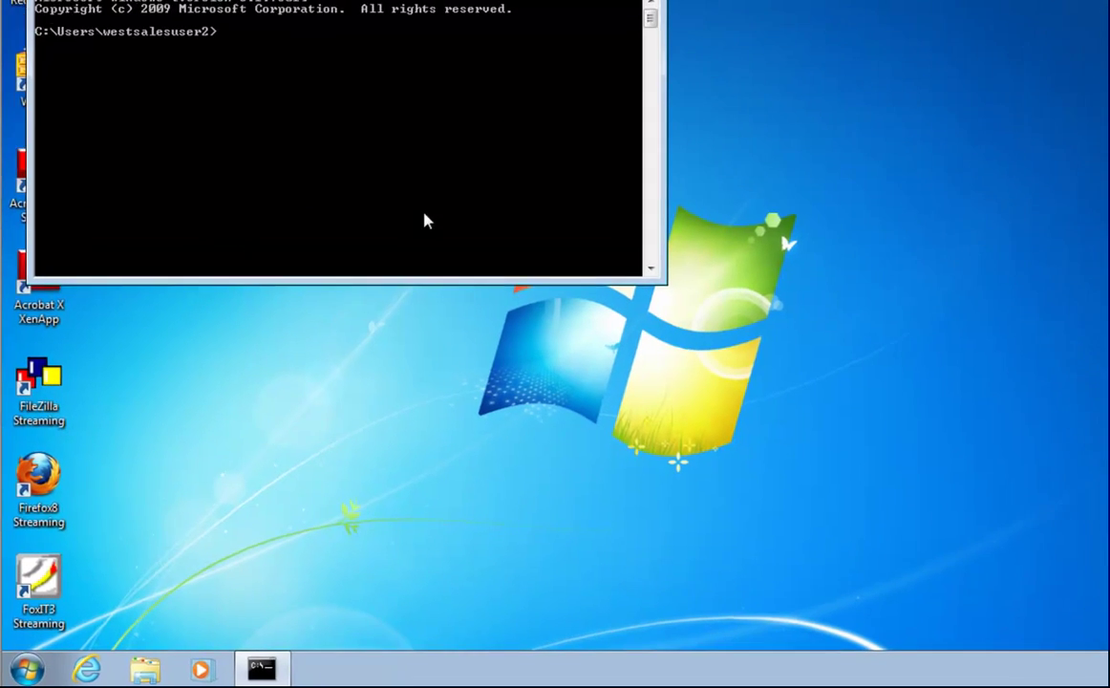
{"action": "type", "text": "gpupdate"}
{"action": "key", "text": "Return"}
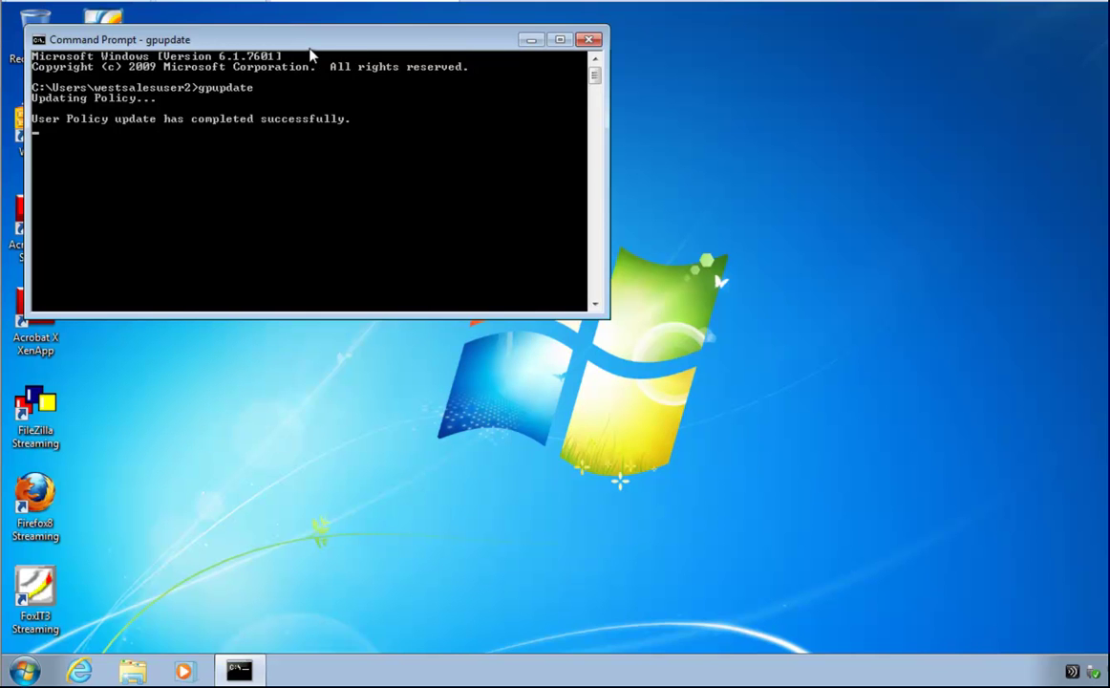
{"action": "left_click_drag", "start_coordinate": [308, 49], "coordinate": [540, 228]}
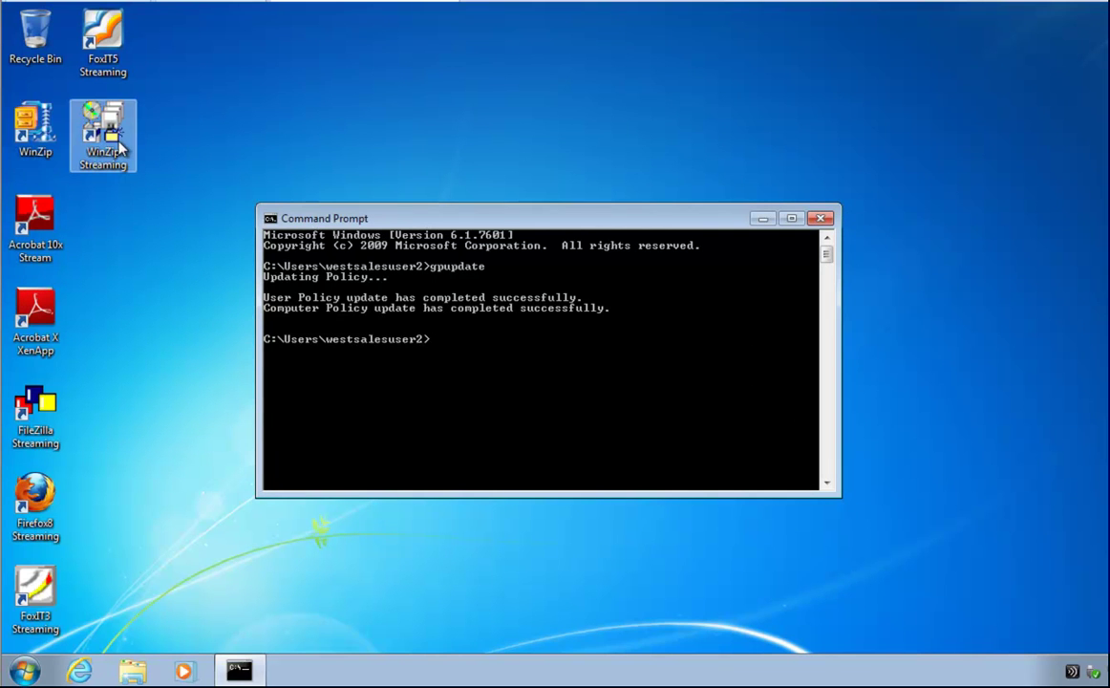
Launch the locally installed WinZip and examine its Configuration dialog's Passwords, E-mail, Cameras and Miscellaneous pages for the policy lockdown, closing it when done
{"action": "double_click", "coordinate": [36, 125]}
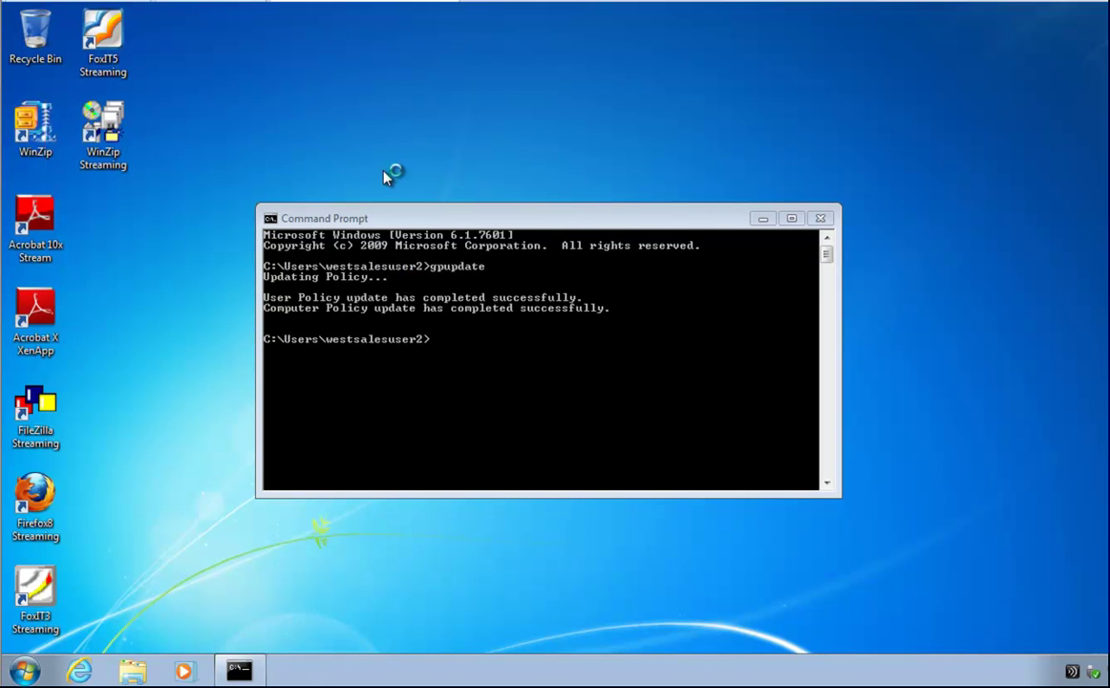
{"action": "key", "text": "Escape"}
{"action": "left_click", "coordinate": [218, 79]}
{"action": "left_click", "coordinate": [239, 100]}
{"action": "left_click", "coordinate": [366, 99]}
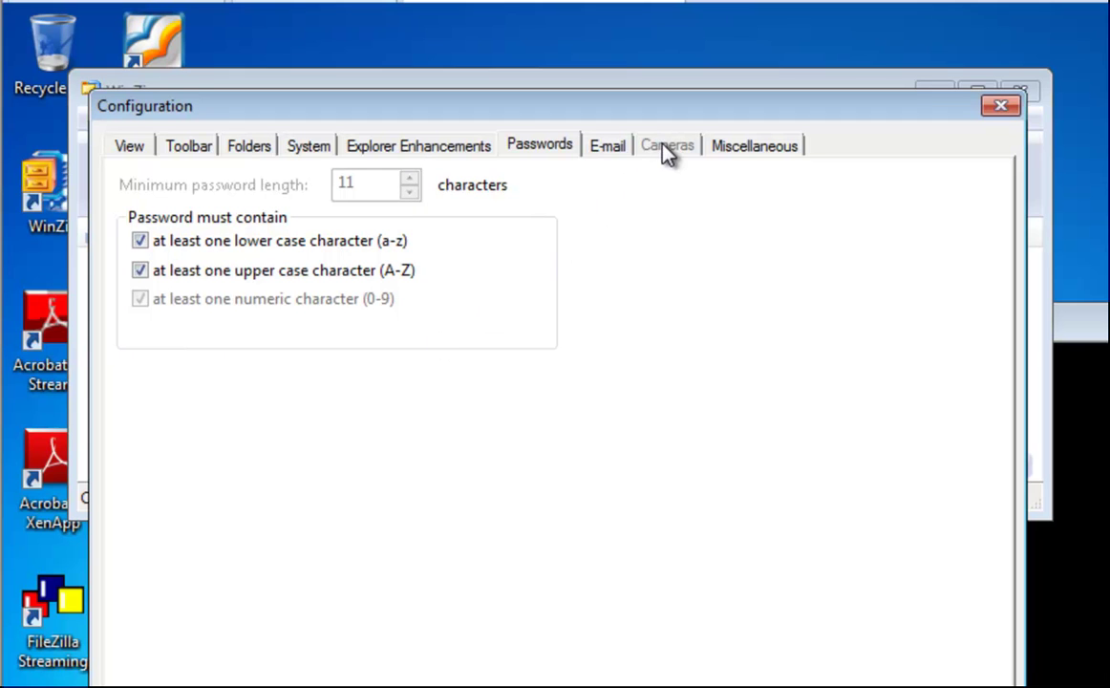
{"action": "left_click", "coordinate": [616, 146]}
{"action": "left_click", "coordinate": [732, 151]}
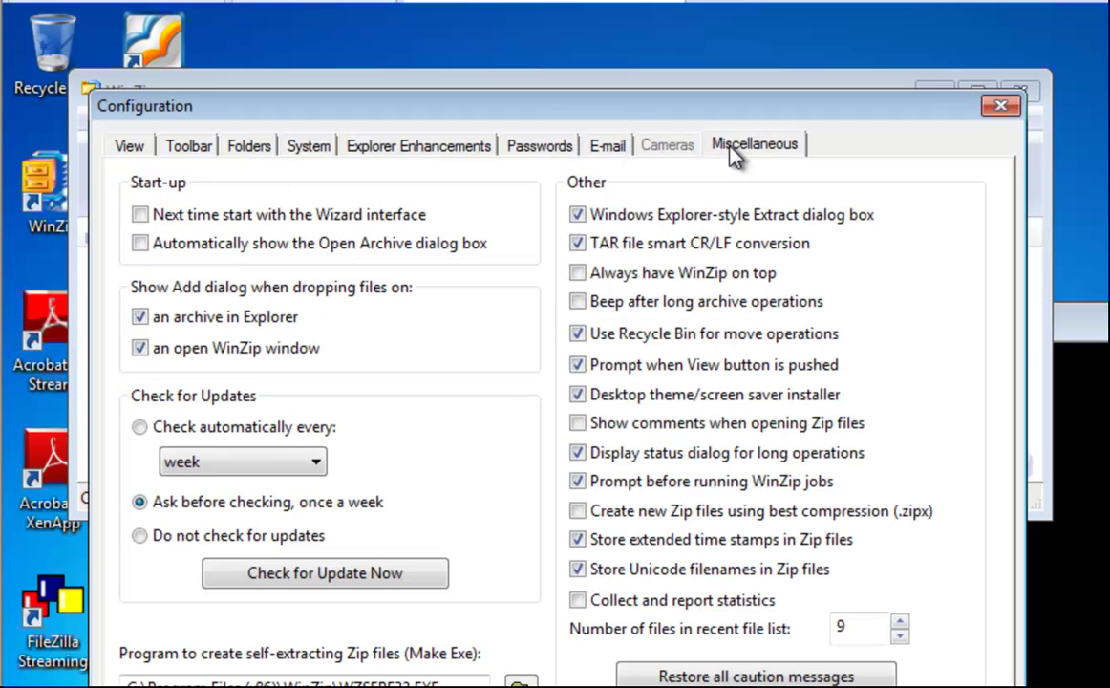
{"action": "left_click", "coordinate": [539, 148]}
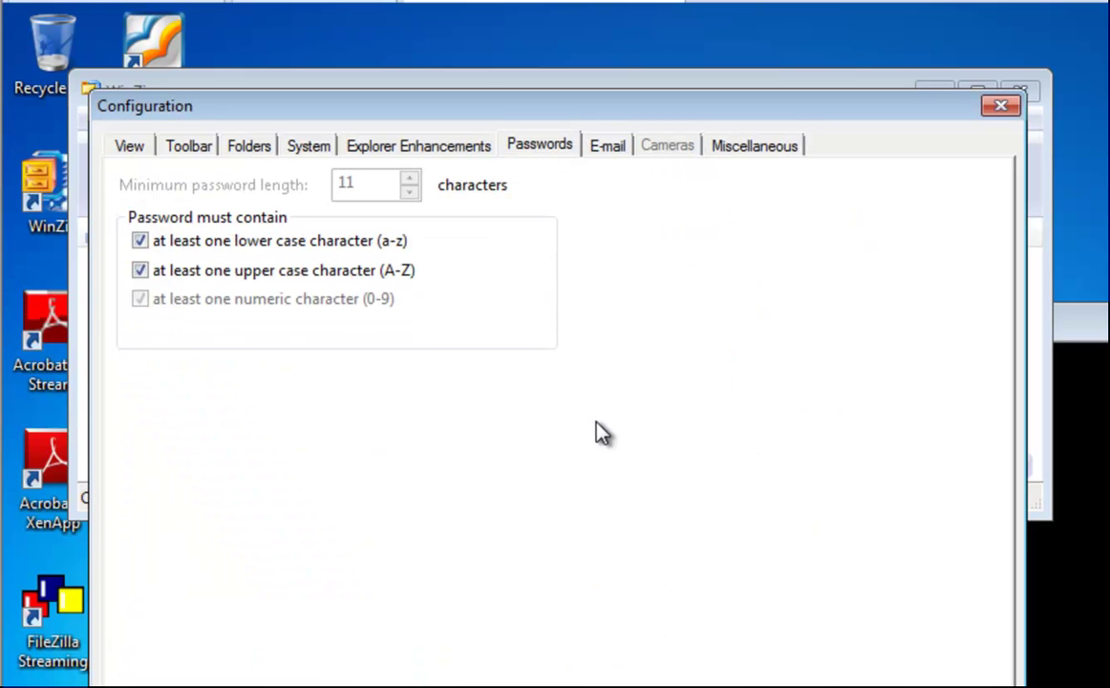
{"action": "key", "text": "Escape"}
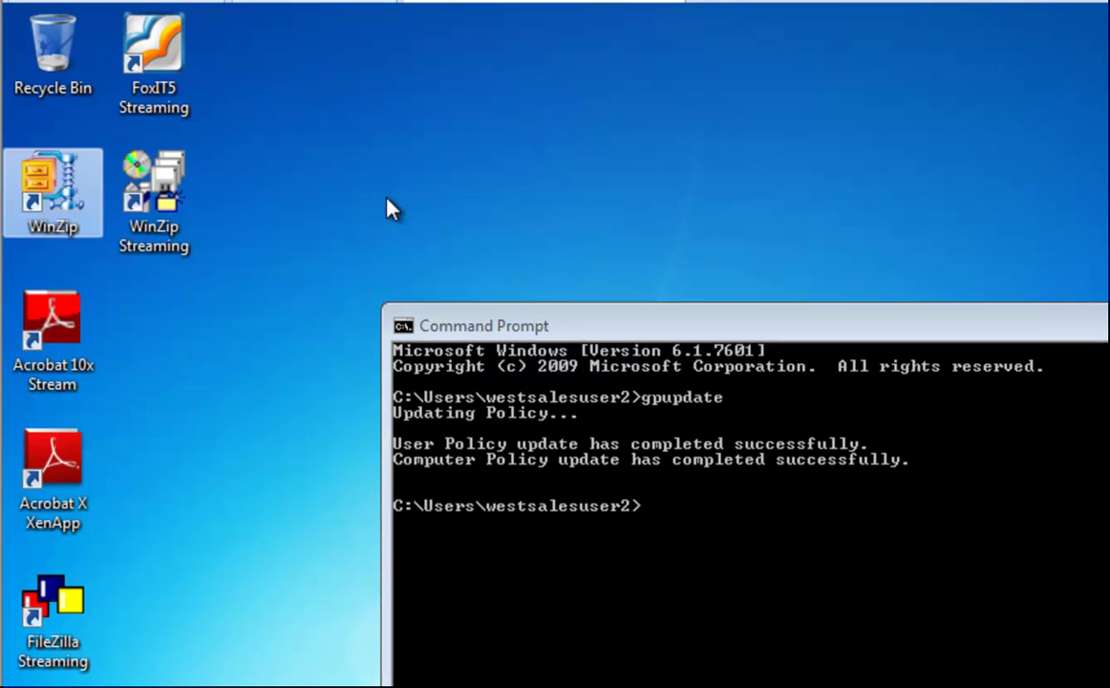
Launch WinZip Streaming, check the password settings in its Configuration dialog for the policy lockdown, and close it
{"action": "left_click", "coordinate": [165, 177]}
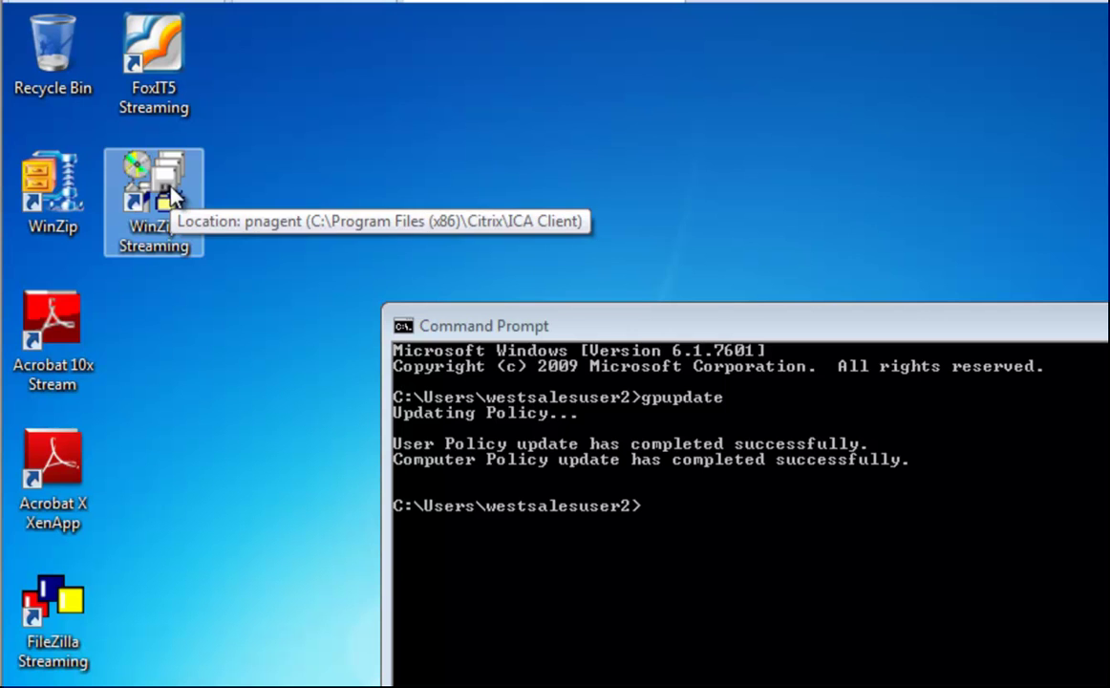
{"action": "double_click", "coordinate": [170, 194]}
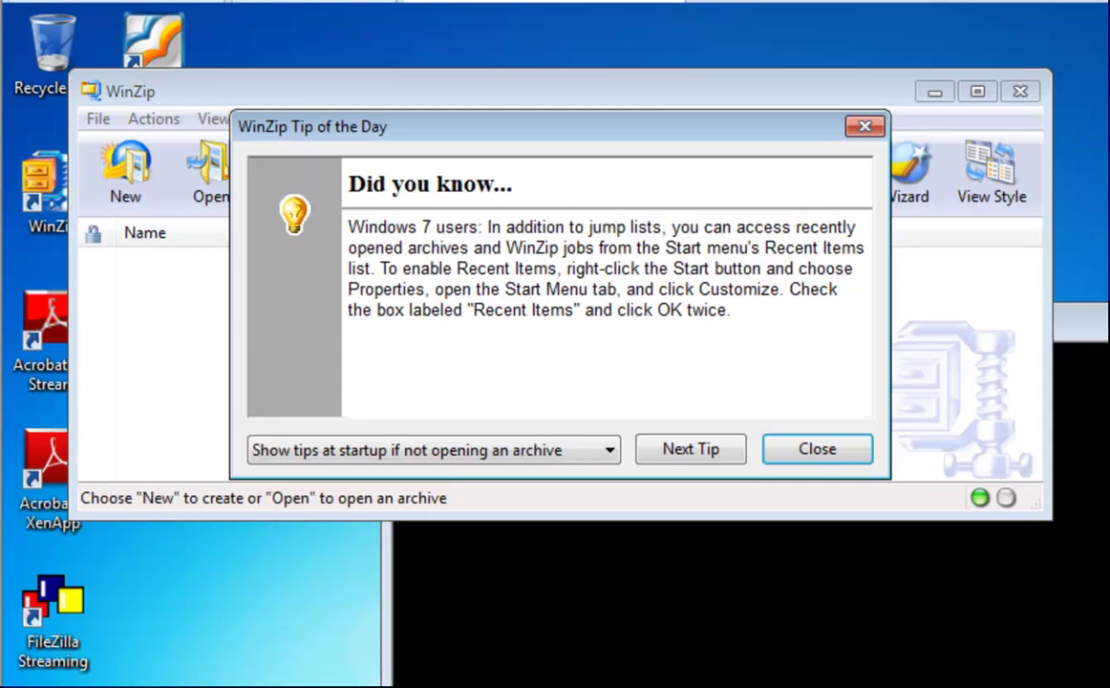
{"action": "key", "text": "Return"}
{"action": "key", "text": "Return"}
{"action": "left_click", "coordinate": [317, 116]}
{"action": "left_click", "coordinate": [349, 149]}
{"action": "left_click", "coordinate": [550, 151]}
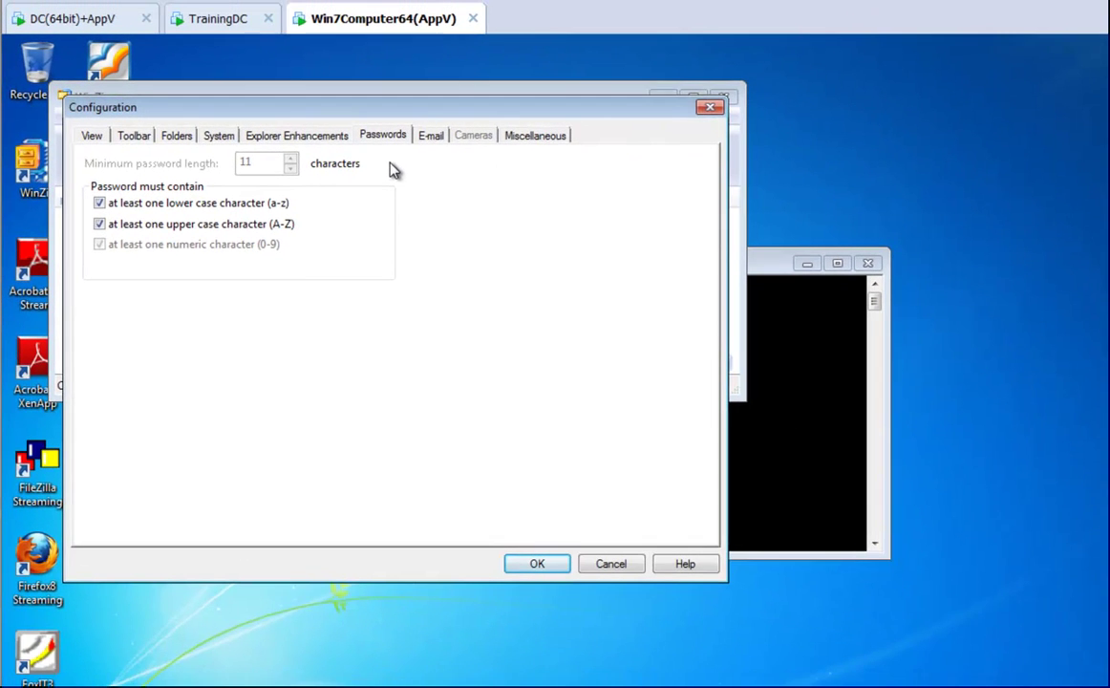
{"action": "key", "text": "alt+F4"}
{"action": "key", "text": "alt+F4"}
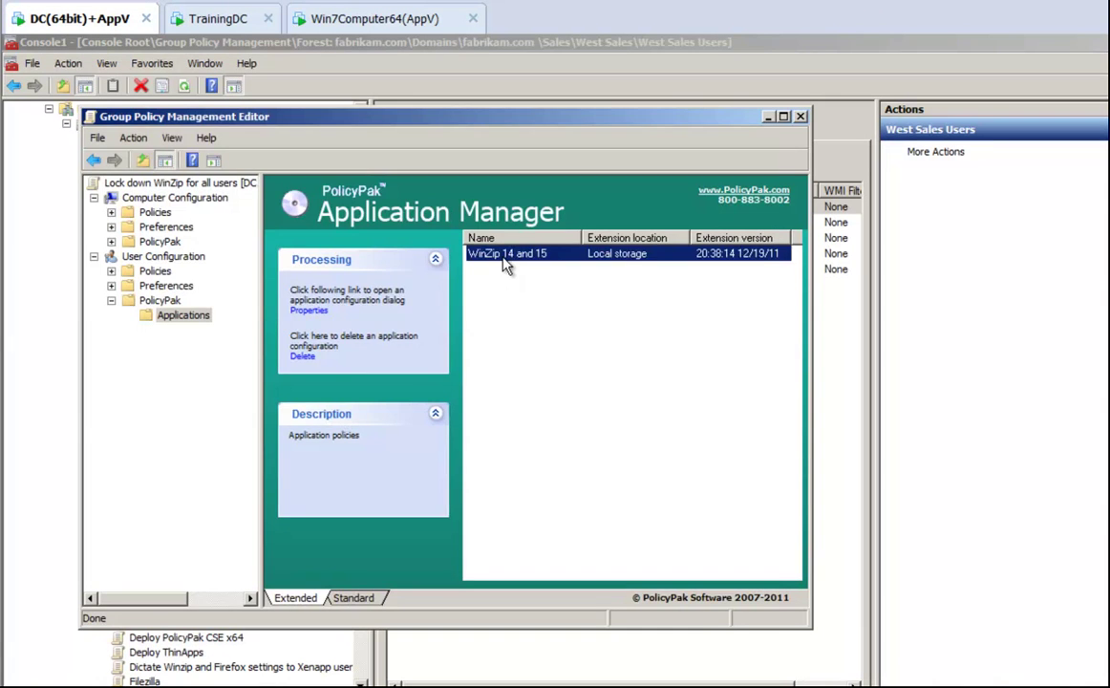
Reopen the WinZip 14 and 15 policy settings, set the minimum password length to 15 characters and save
{"action": "double_click", "coordinate": [506, 254]}
{"action": "left_click", "coordinate": [373, 155]}
{"action": "left_click", "coordinate": [329, 180]}
{"action": "left_click", "coordinate": [329, 180]}
{"action": "left_click", "coordinate": [329, 180]}
{"action": "left_click", "coordinate": [328, 179]}
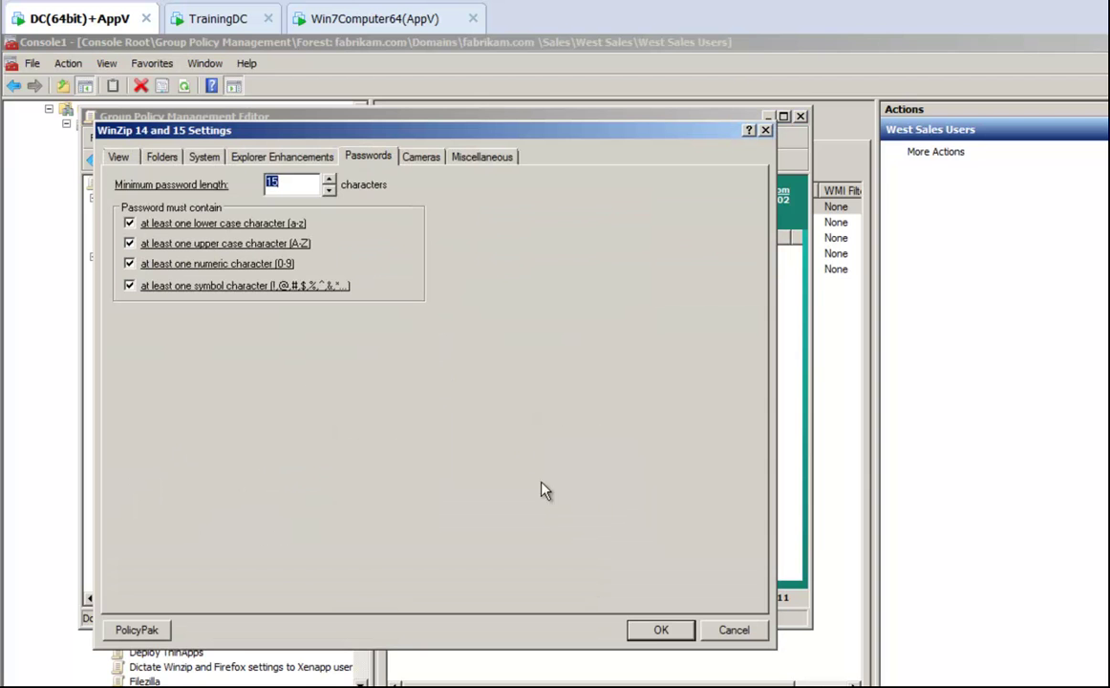
{"action": "left_click", "coordinate": [661, 632]}
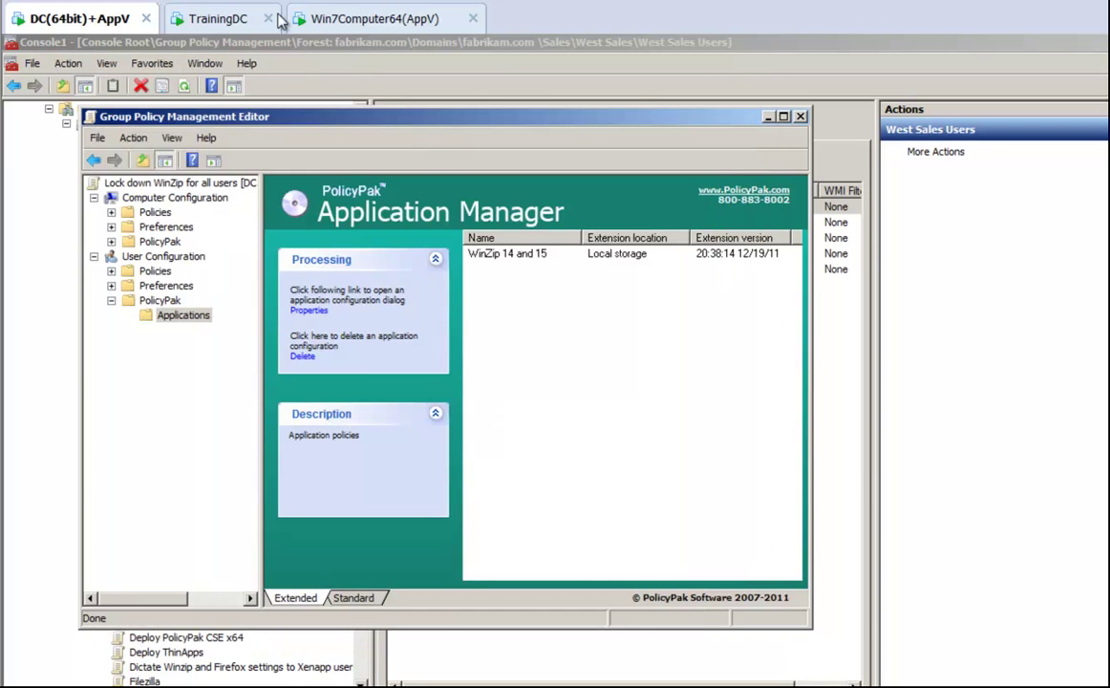
Switch to the Win7Computer64 client and rerun gpupdate in the Command Prompt
{"action": "left_click", "coordinate": [374, 19]}
{"action": "key", "text": "Up"}
{"action": "key", "text": "Return"}
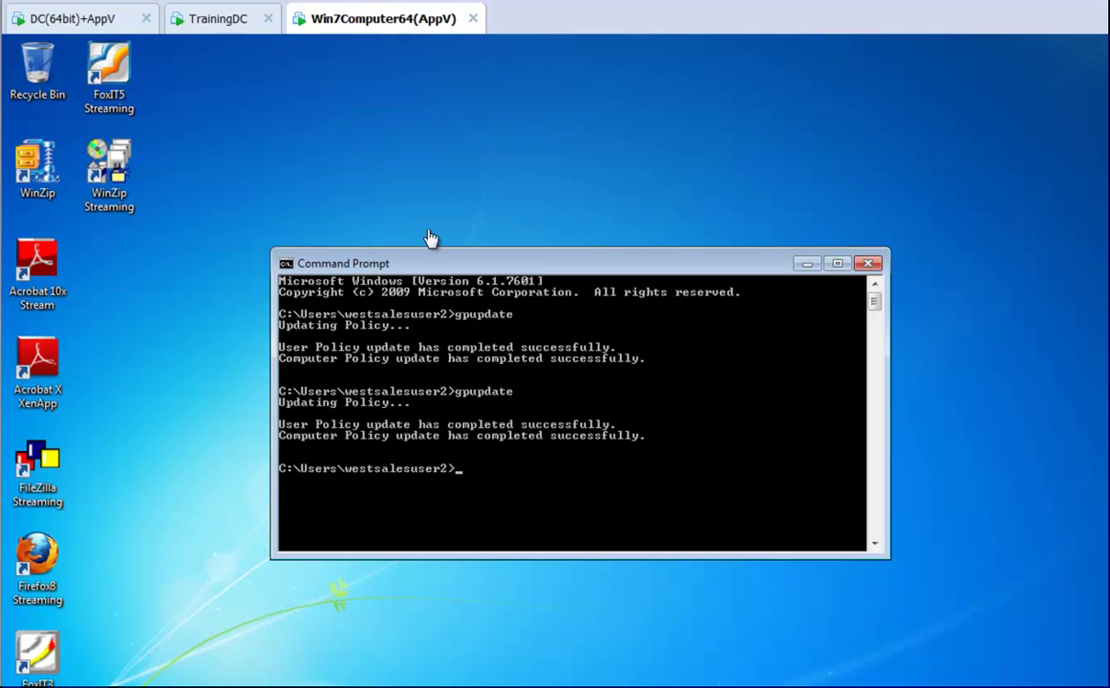
Launch WinZip Streaming, check the Passwords page of its Configuration dialog for the updated policy, and close the program
{"action": "double_click", "coordinate": [109, 172]}
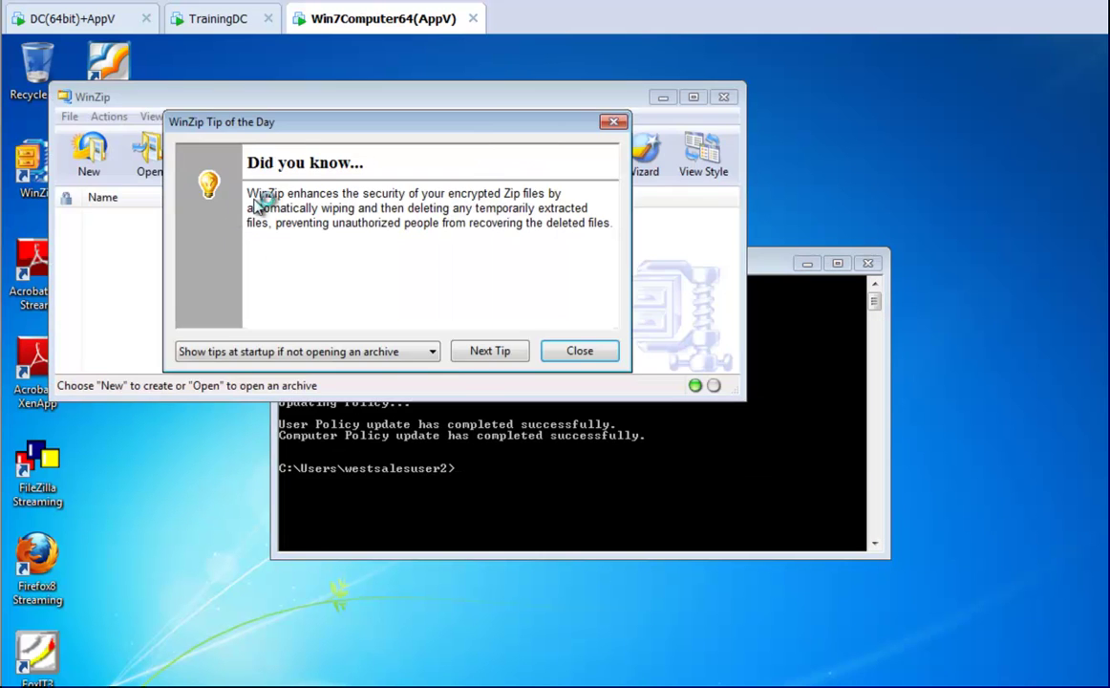
{"action": "key", "text": "Escape"}
{"action": "key", "text": "Return"}
{"action": "left_click", "coordinate": [228, 116]}
{"action": "left_click", "coordinate": [241, 136]}
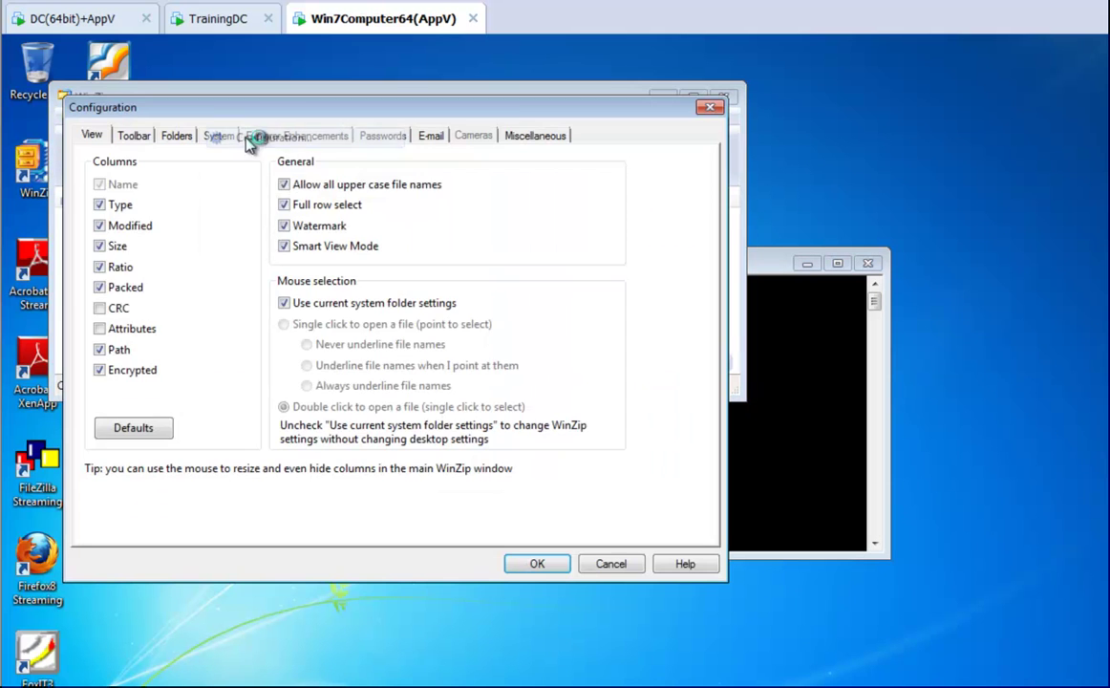
{"action": "left_click", "coordinate": [384, 139]}
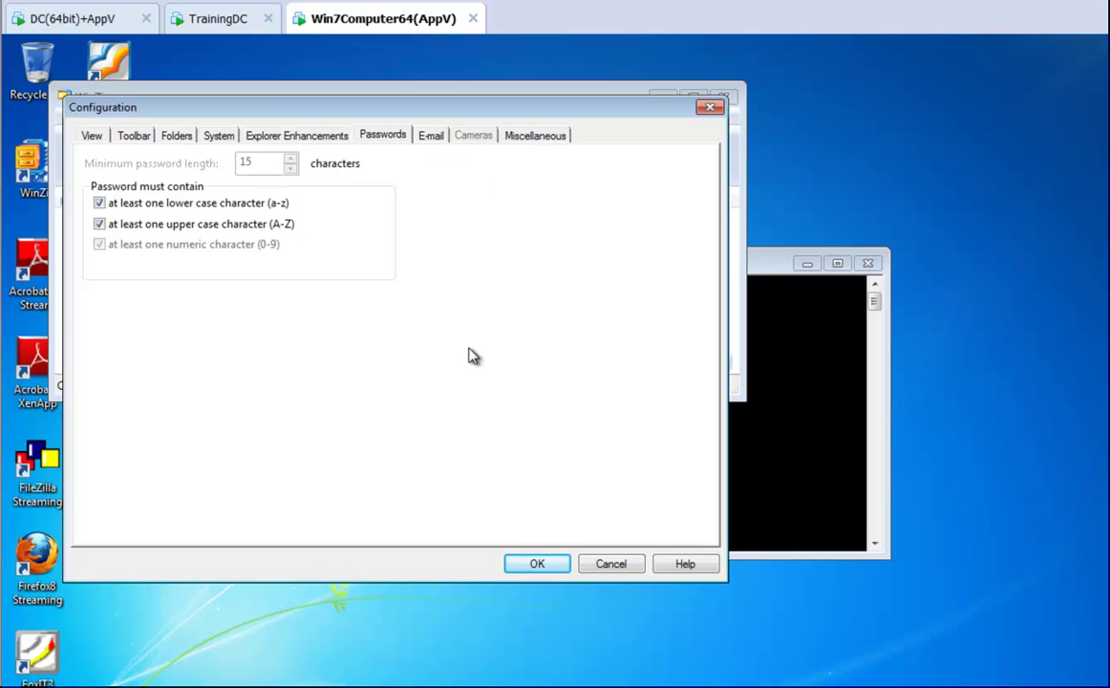
{"action": "key", "text": "Escape"}
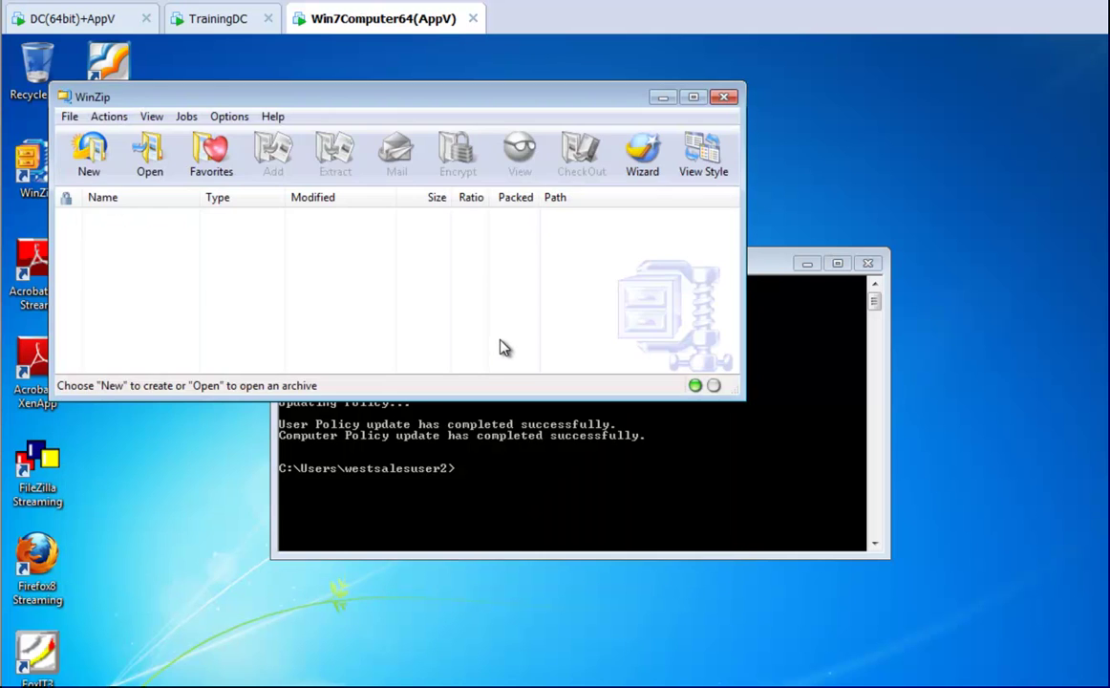
{"action": "key", "text": "alt+F4"}
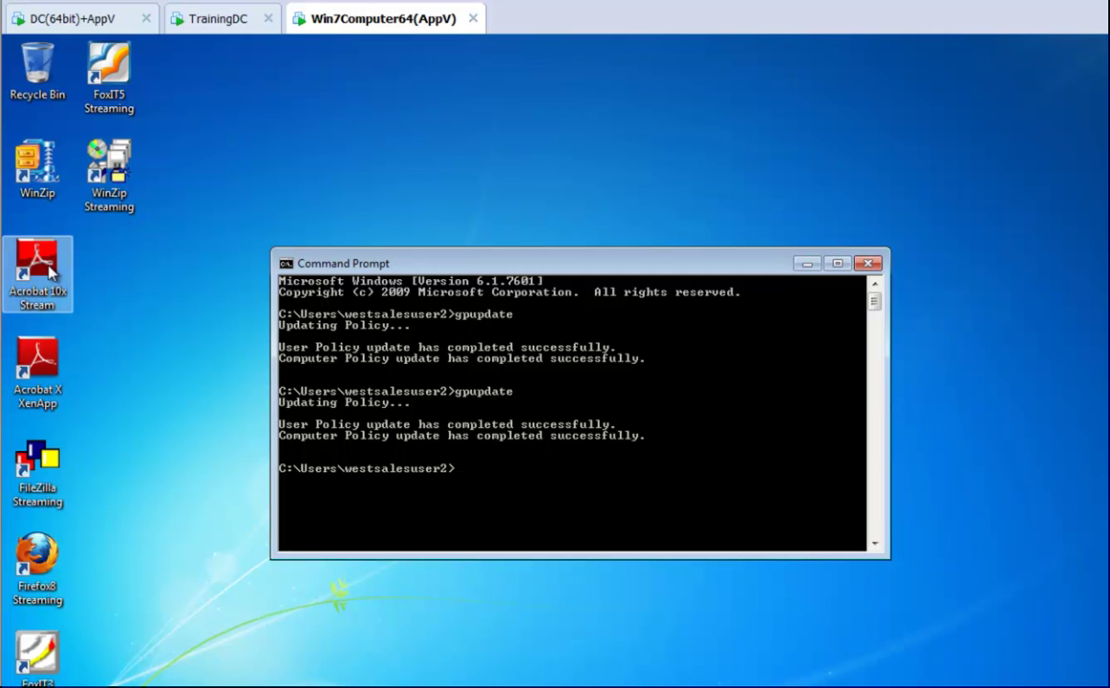
Launch Acrobat X XenApp and Acrobat 10x Stream, minimize the Command Prompt, and move the XenApp Reader window aside so both Readers are visible
{"action": "double_click", "coordinate": [55, 379]}
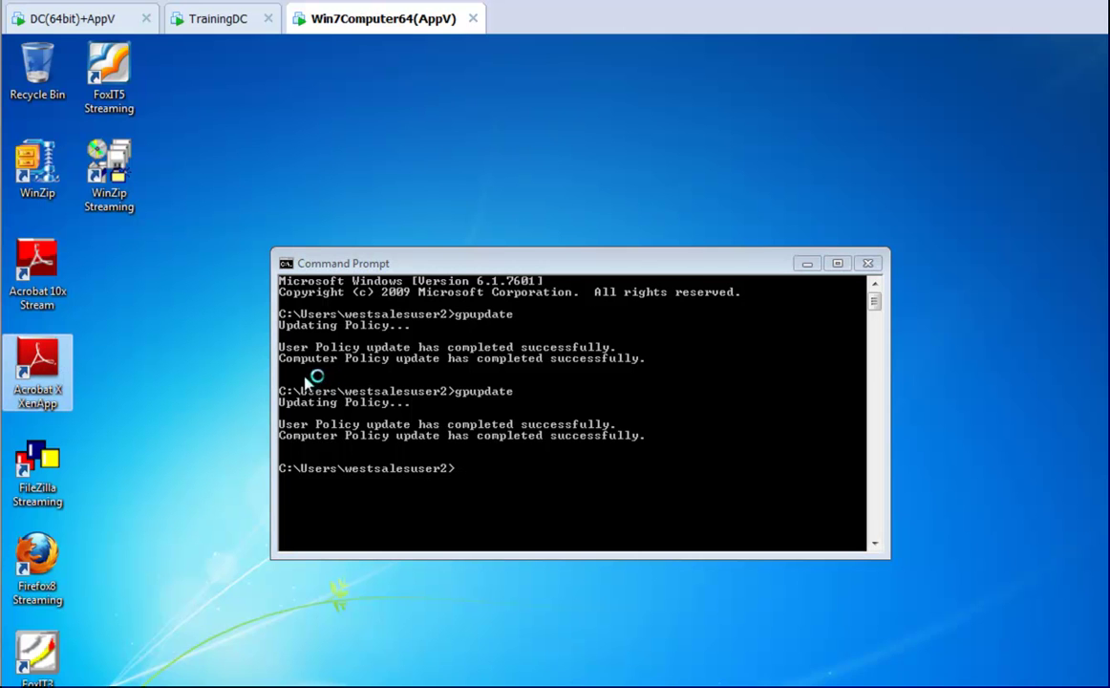
{"action": "left_click", "coordinate": [50, 250]}
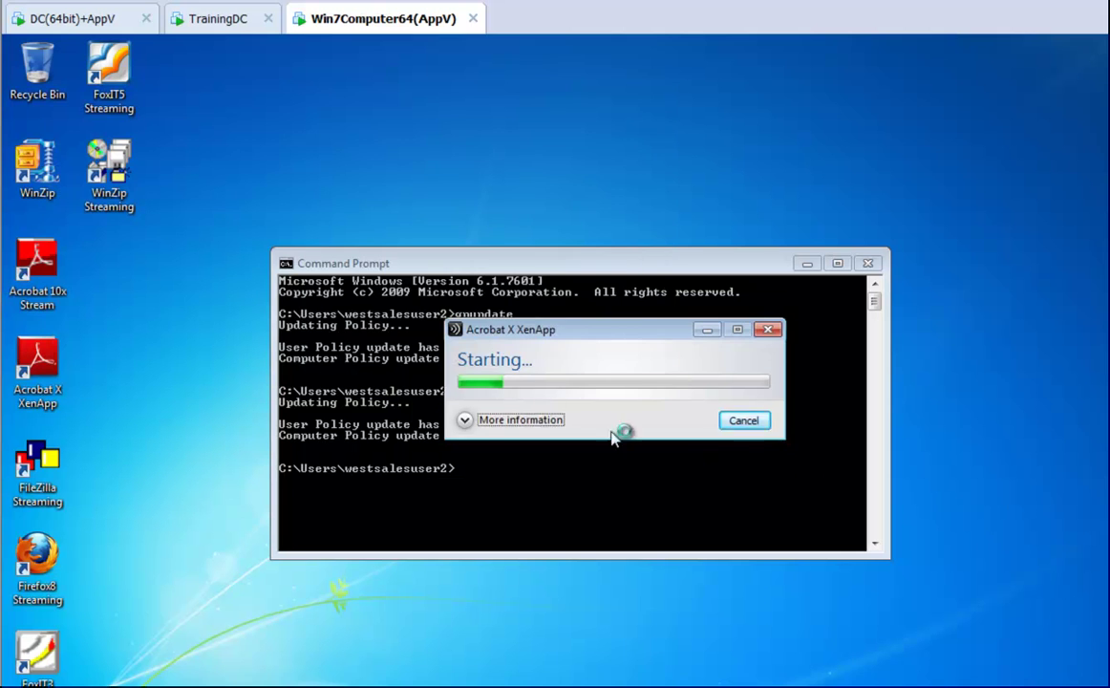
{"action": "left_click", "coordinate": [808, 265]}
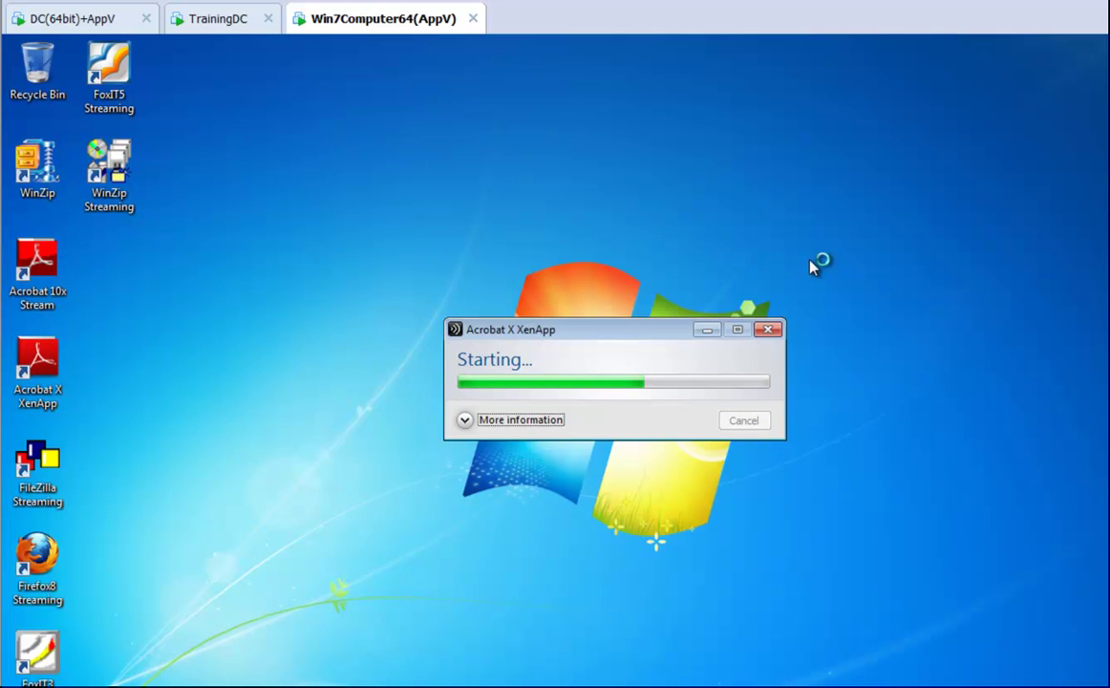
{"action": "left_click_drag", "start_coordinate": [668, 330], "coordinate": [961, 345]}
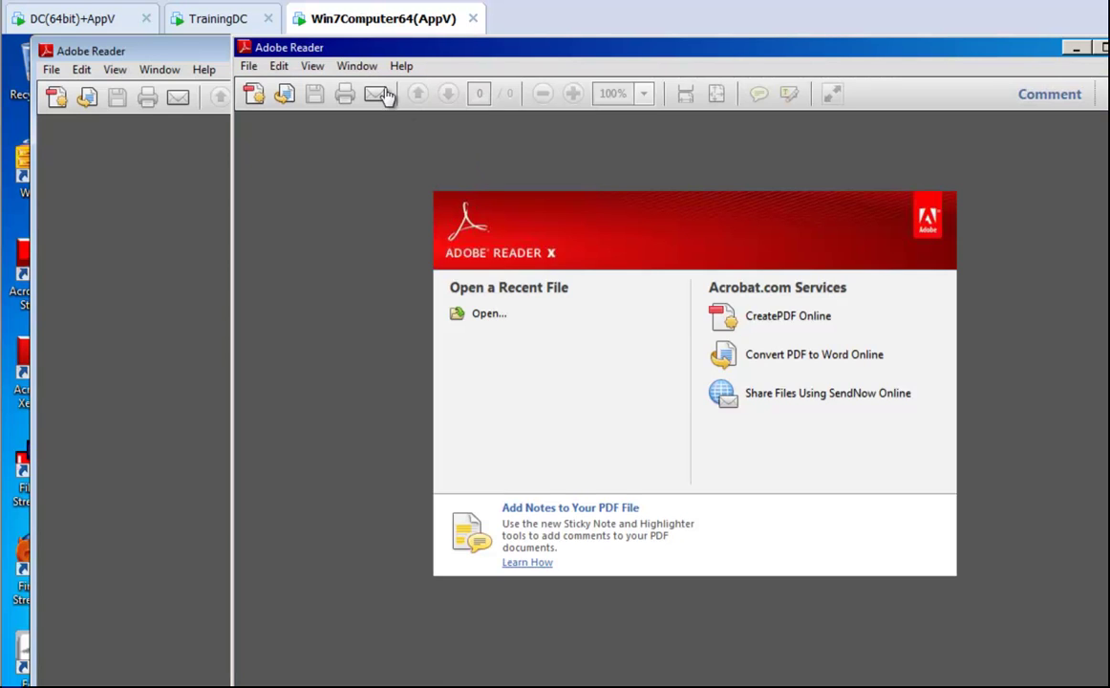
{"action": "left_click_drag", "start_coordinate": [399, 50], "coordinate": [598, 135]}
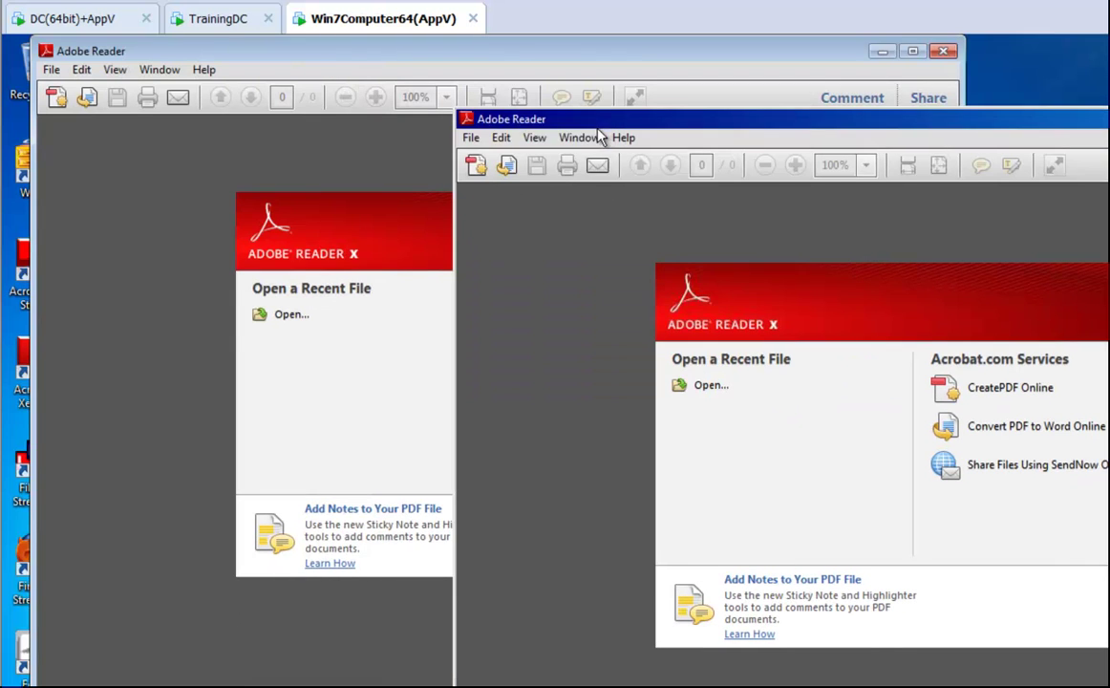
In the XenApp Adobe Reader's preferences, enable Acrobat JavaScript and view the enhanced security category
{"action": "left_click", "coordinate": [500, 137]}
{"action": "left_click", "coordinate": [585, 549]}
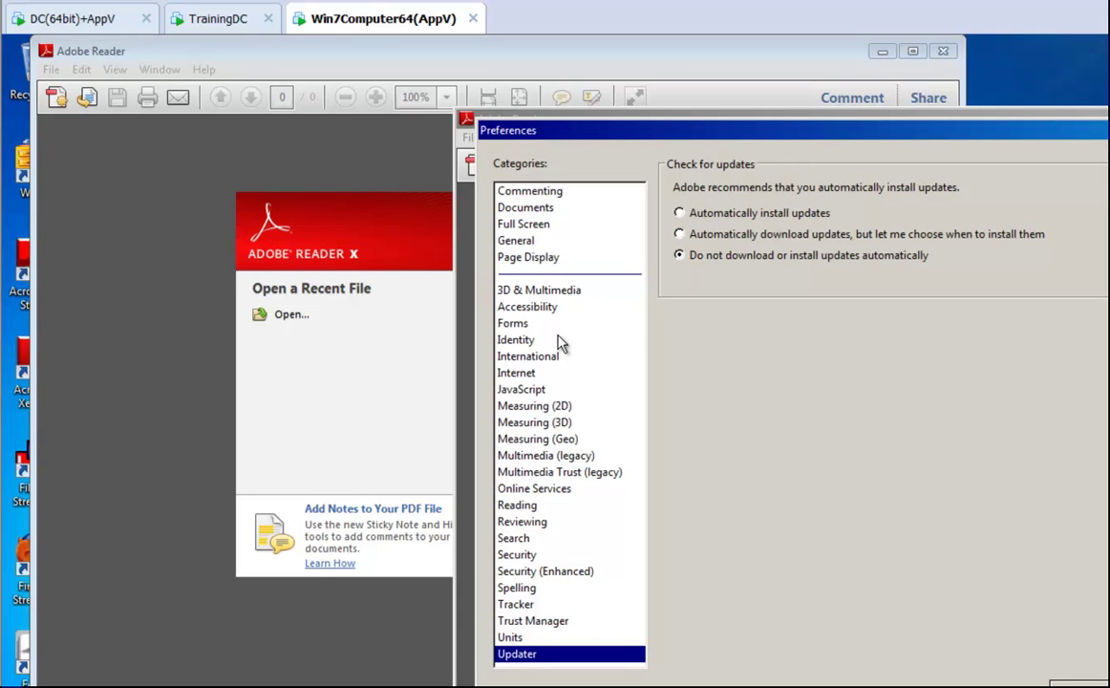
{"action": "left_click", "coordinate": [530, 392]}
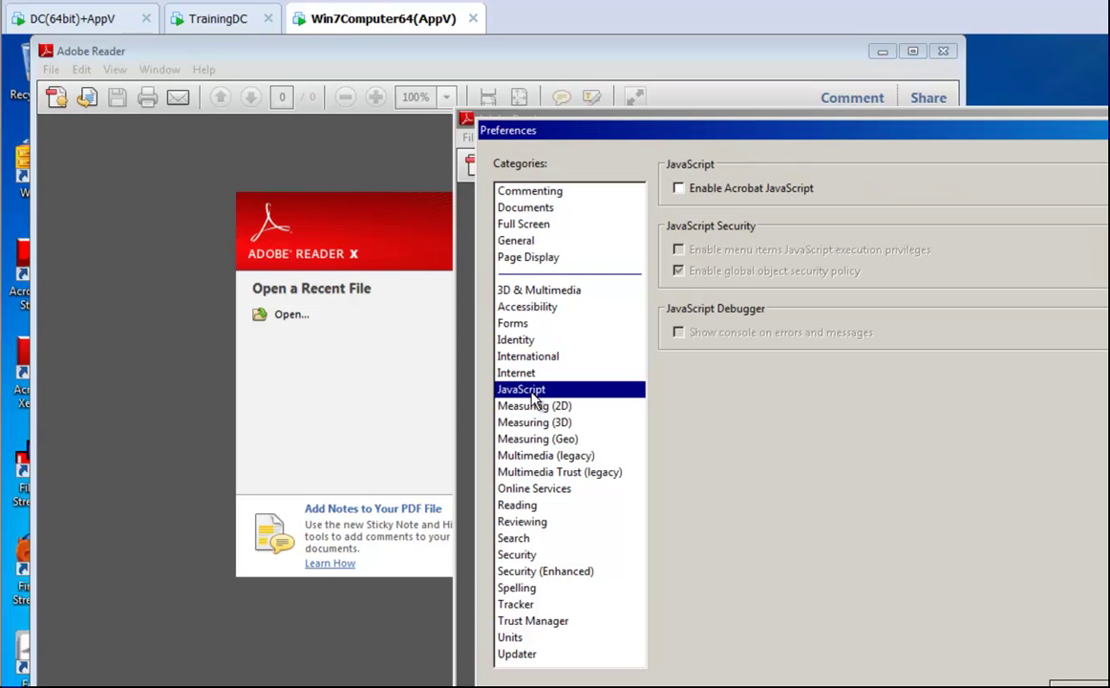
{"action": "left_click", "coordinate": [692, 191]}
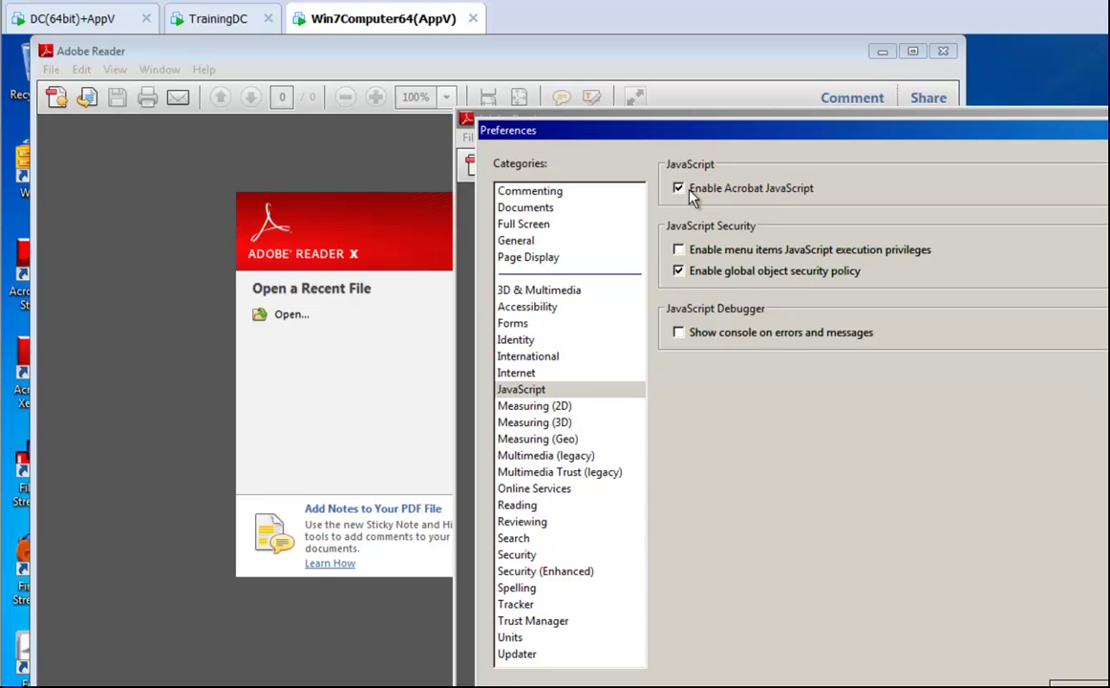
{"action": "left_click", "coordinate": [585, 571]}
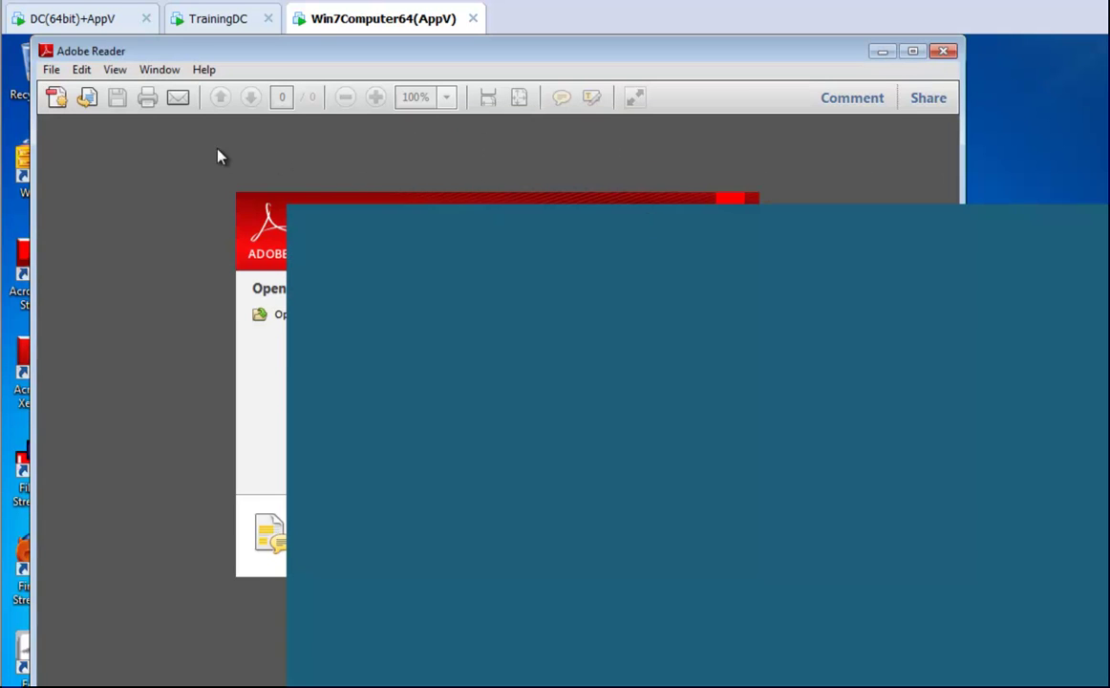
In the streamed Adobe Reader's preferences, turn off Enable Enhanced Security, accept the change and close Reader
{"action": "left_click", "coordinate": [81, 69]}
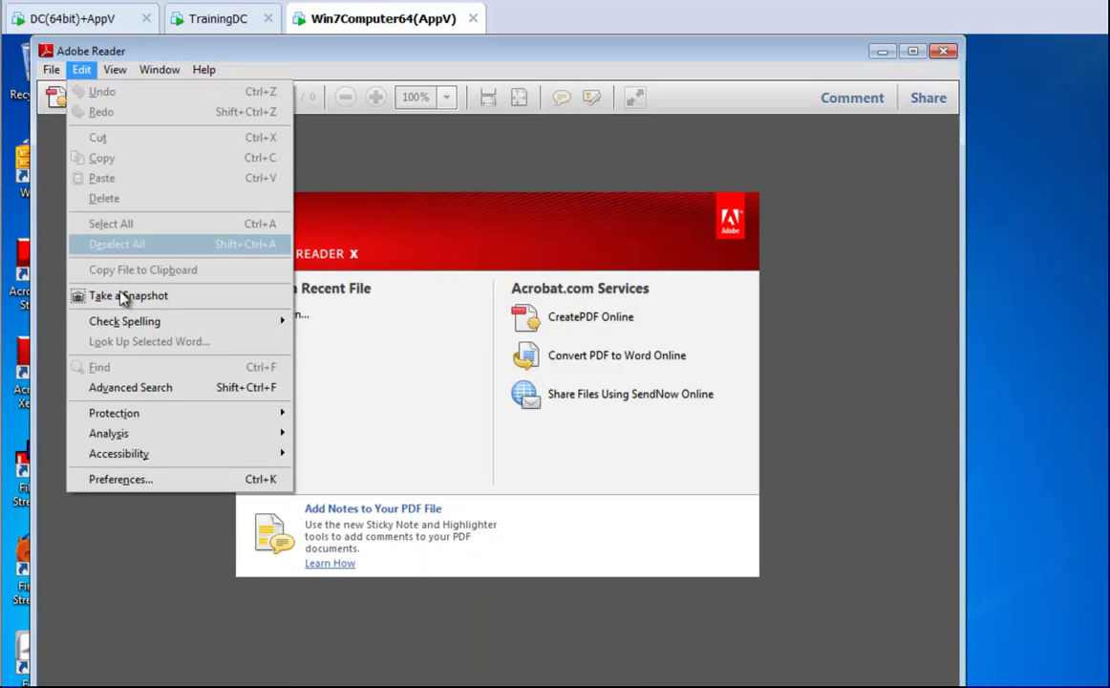
{"action": "left_click", "coordinate": [166, 488]}
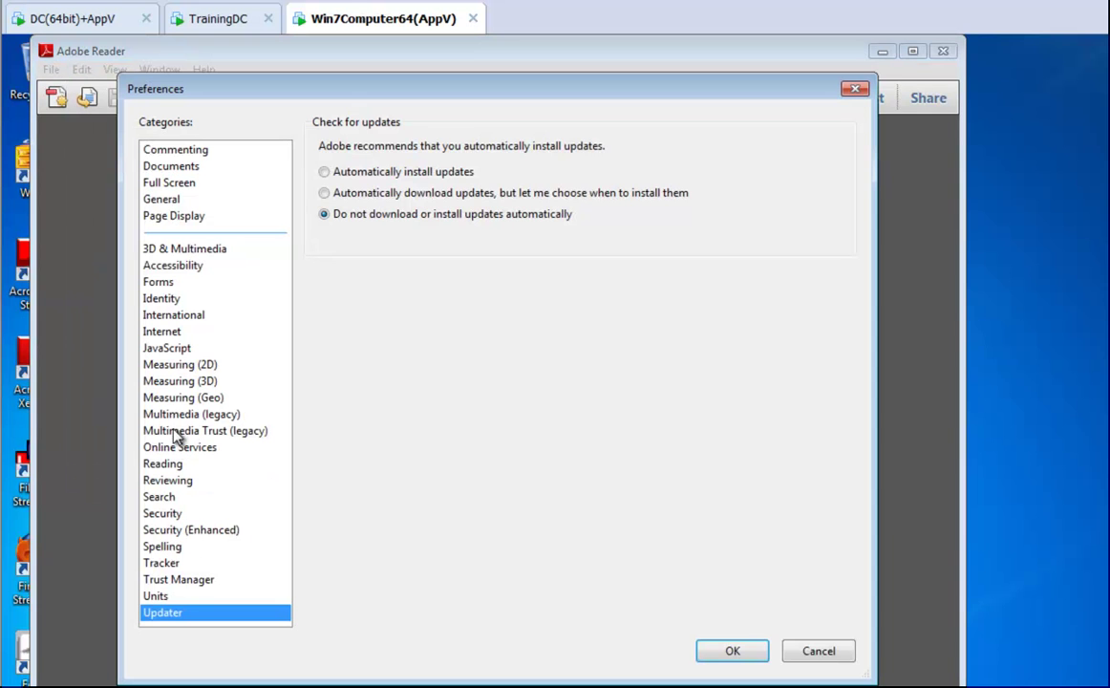
{"action": "left_click", "coordinate": [172, 347]}
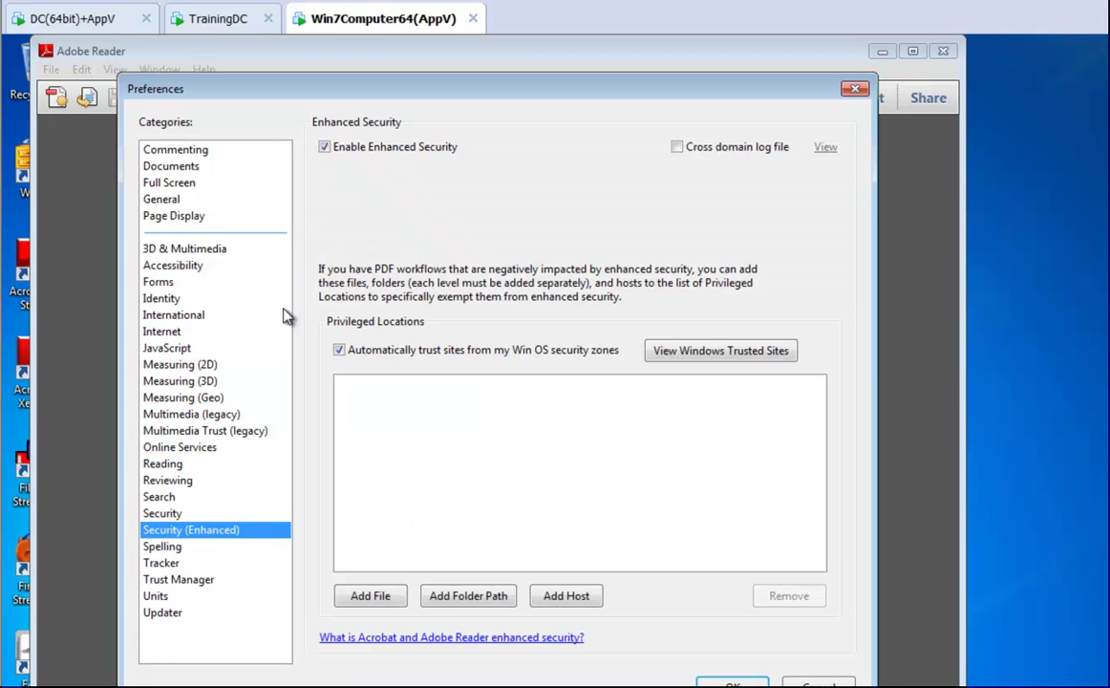
{"action": "left_click", "coordinate": [346, 156]}
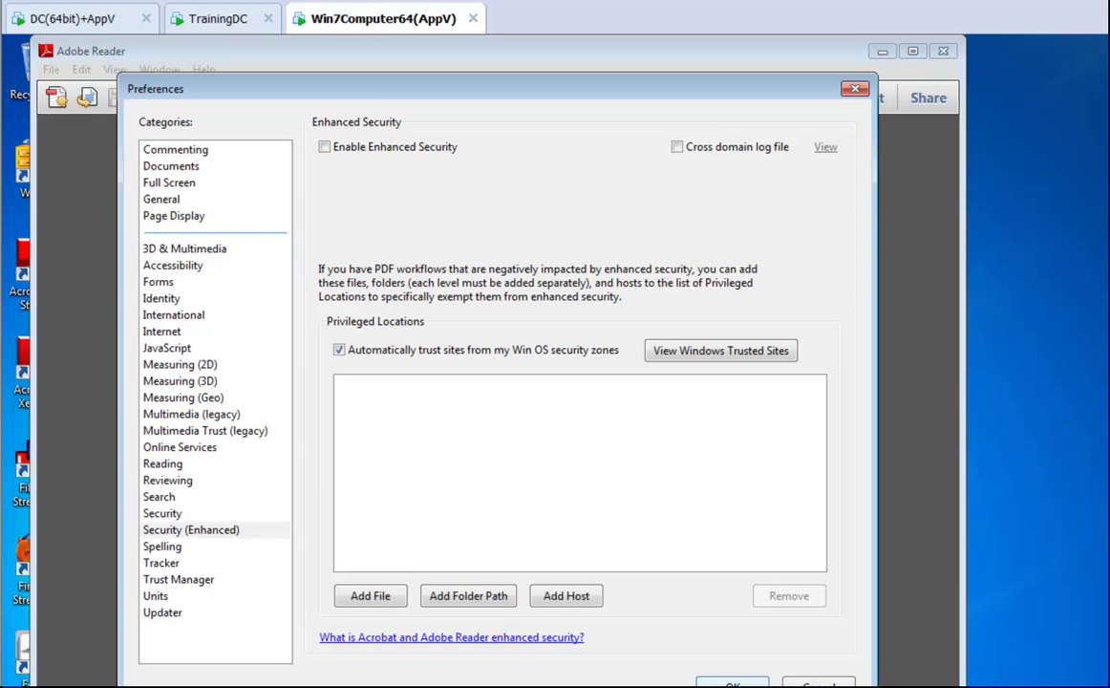
{"action": "key", "text": "Return"}
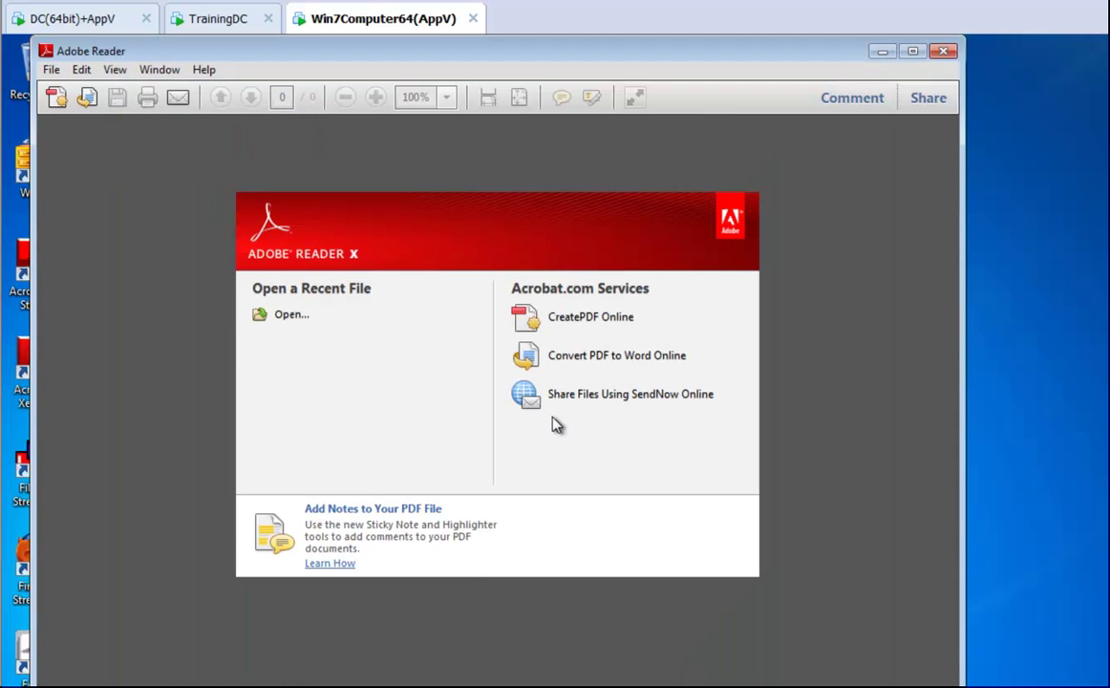
{"action": "left_click", "coordinate": [942, 51]}
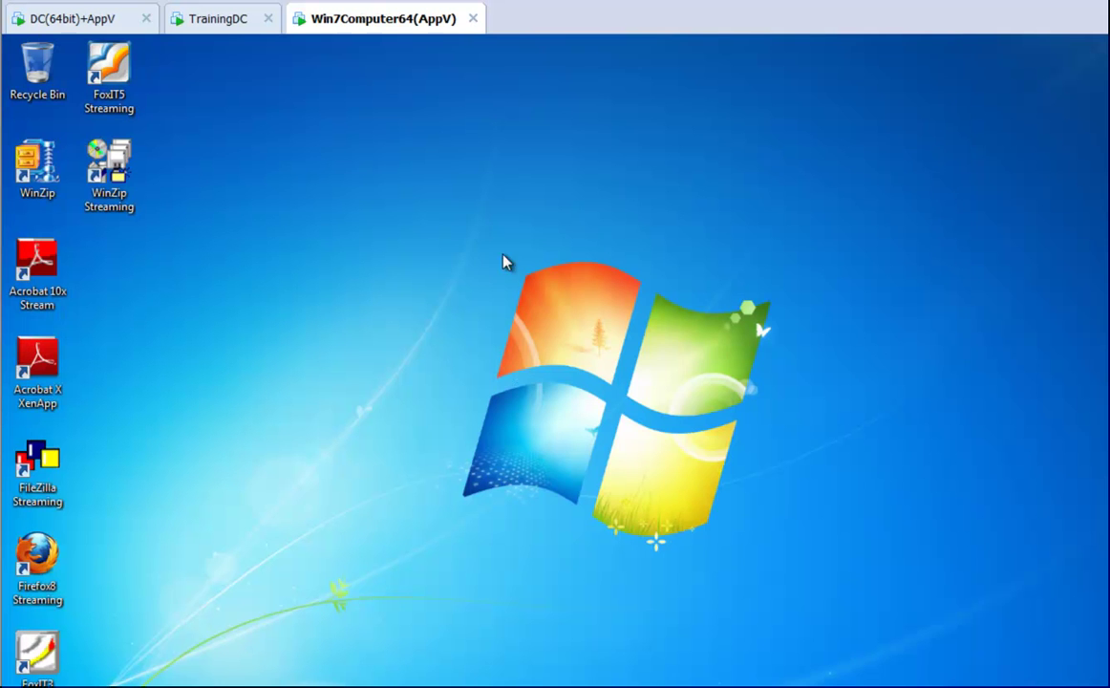
Back on the DC, close the WinZip policy editor and create a GPO named "Lock down Acrobat Reader for all users" linked to West Sales Users
{"action": "left_click", "coordinate": [100, 18]}
{"action": "key", "text": "alt+F4"}
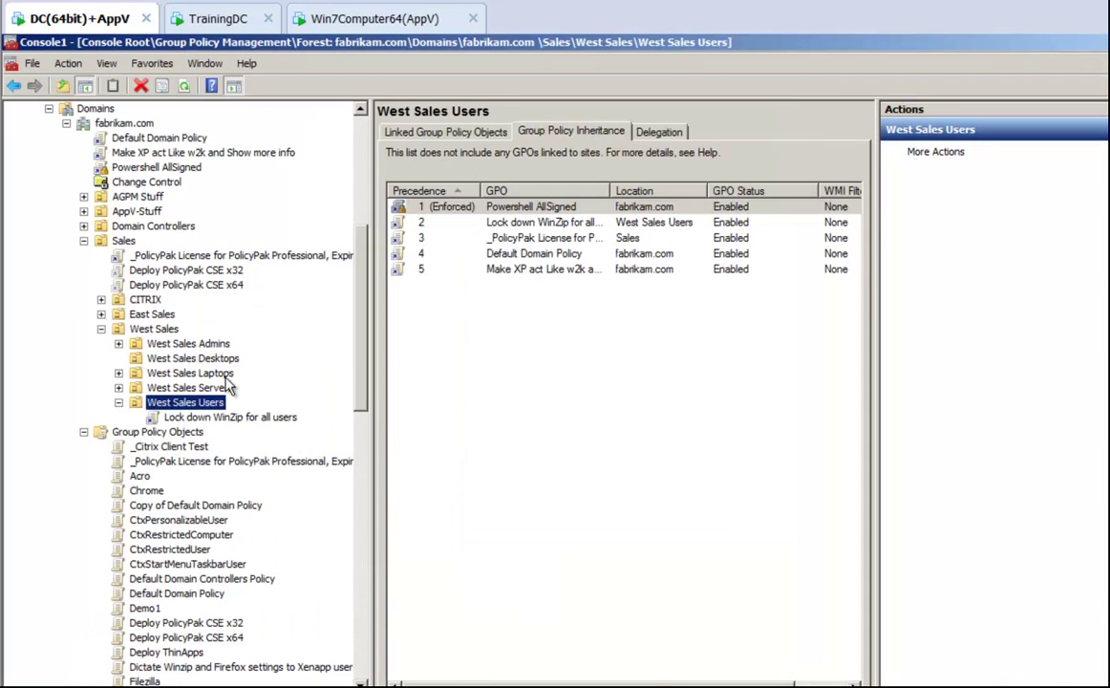
{"action": "right_click", "coordinate": [208, 406]}
{"action": "left_click", "coordinate": [229, 416]}
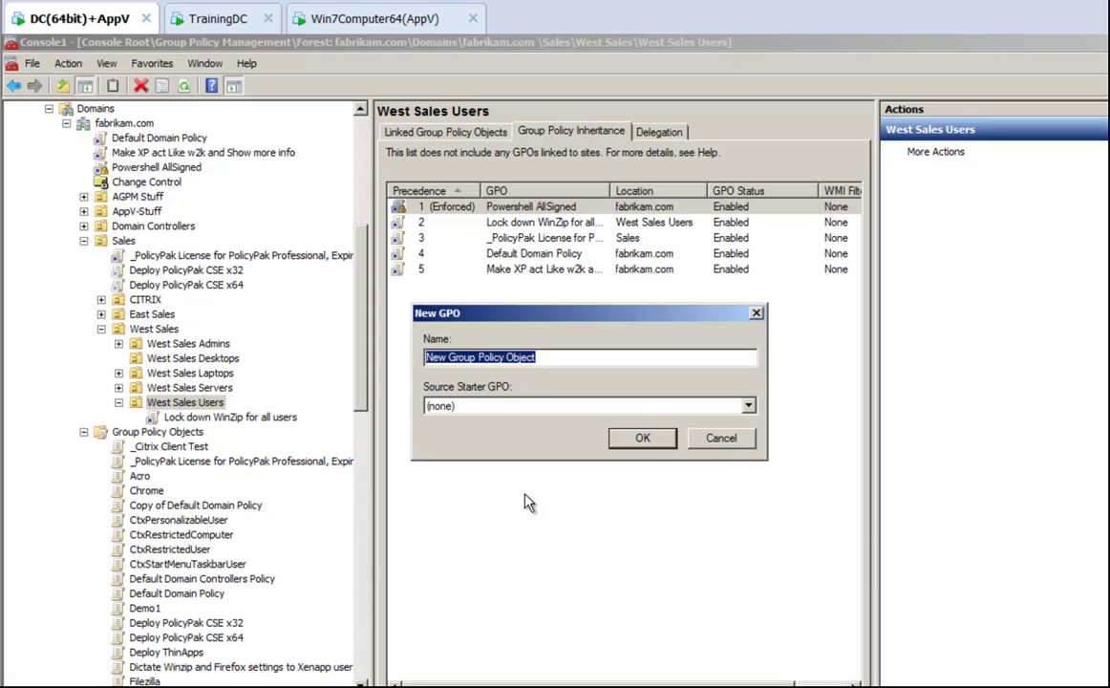
{"action": "type", "text": "Lock down Acrobat R"}
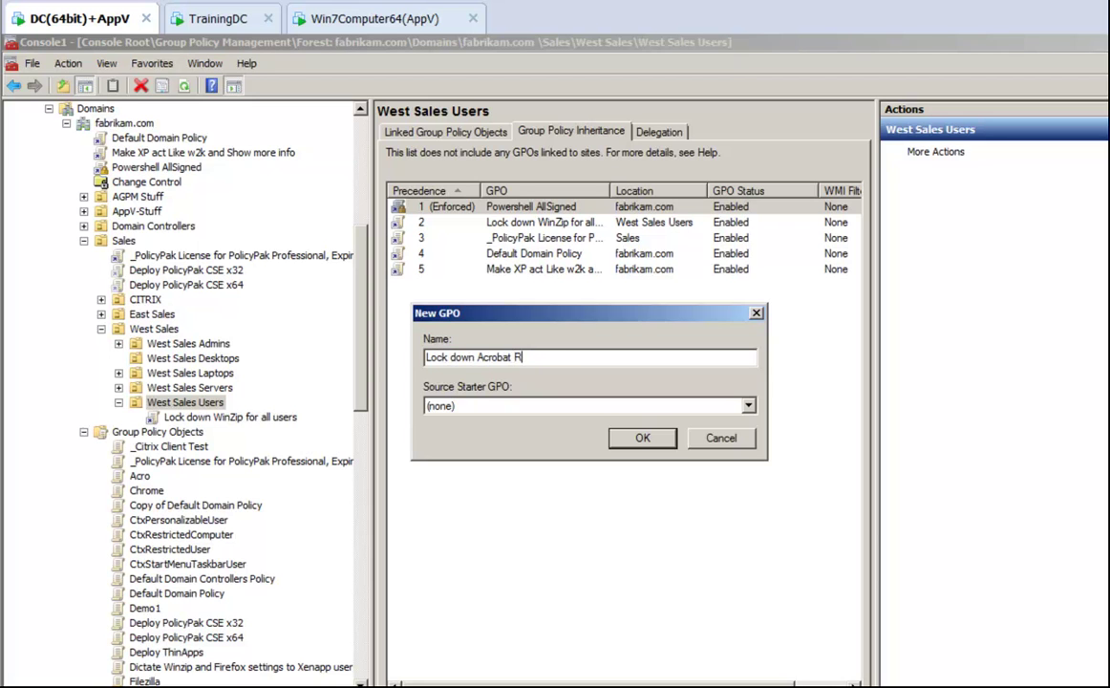
{"action": "type", "text": "eader for all users"}
{"action": "key", "text": "Return"}
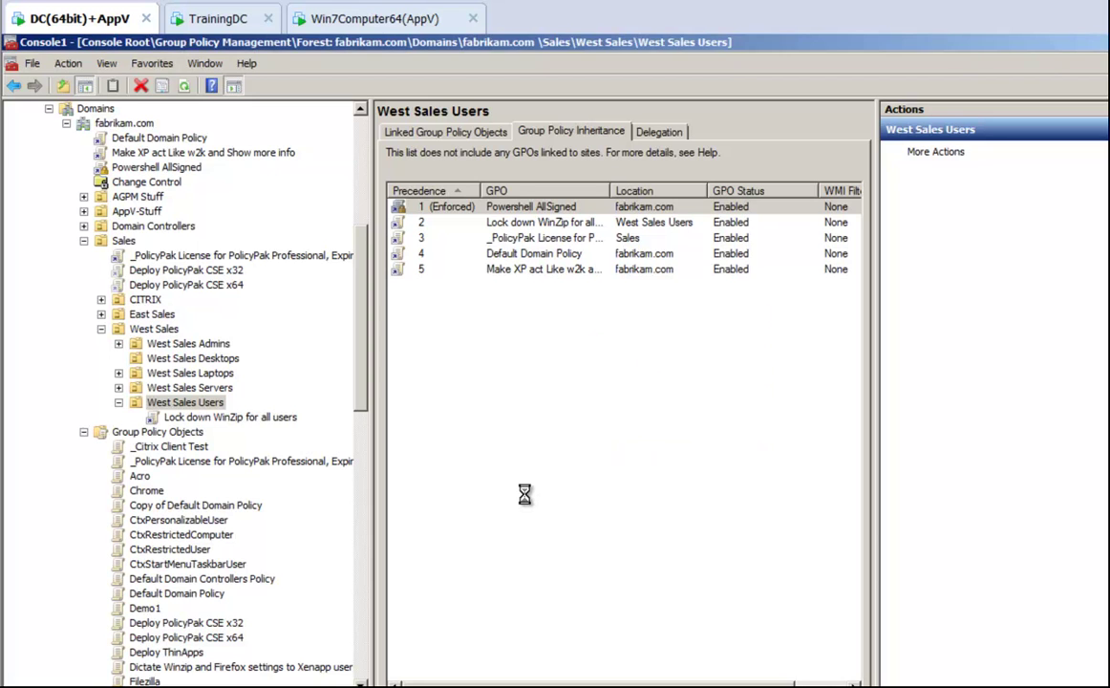
Edit the Acrobat Reader GPO and add a PolicyPak for Adobe Reader X application under the user configuration
{"action": "right_click", "coordinate": [258, 418]}
{"action": "key", "text": "Escape"}
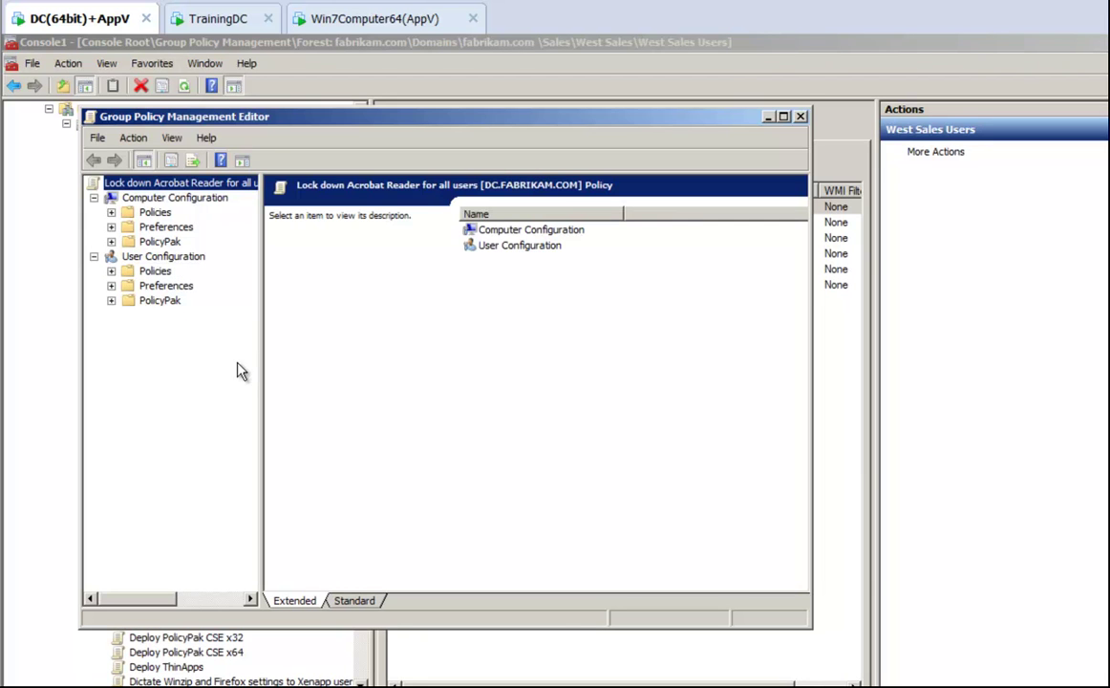
{"action": "left_click", "coordinate": [110, 300]}
{"action": "left_click", "coordinate": [177, 316]}
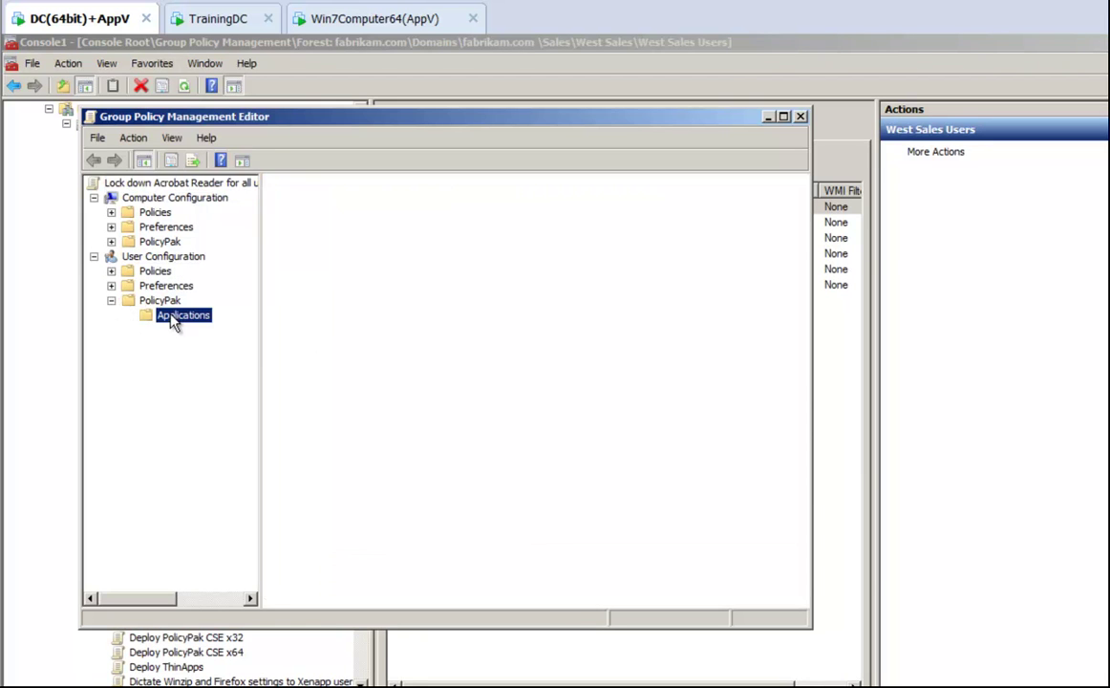
{"action": "right_click", "coordinate": [172, 318]}
{"action": "mouse_move", "coordinate": [216, 330]}
{"action": "mouse_move", "coordinate": [267, 323]}
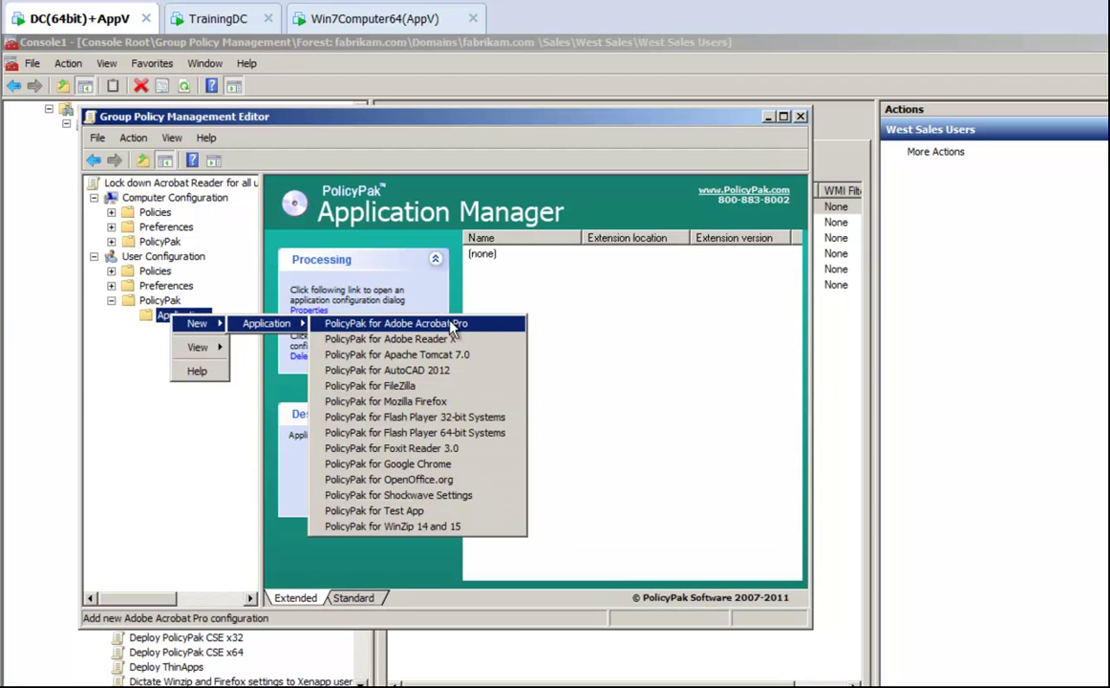
{"action": "left_click", "coordinate": [492, 342]}
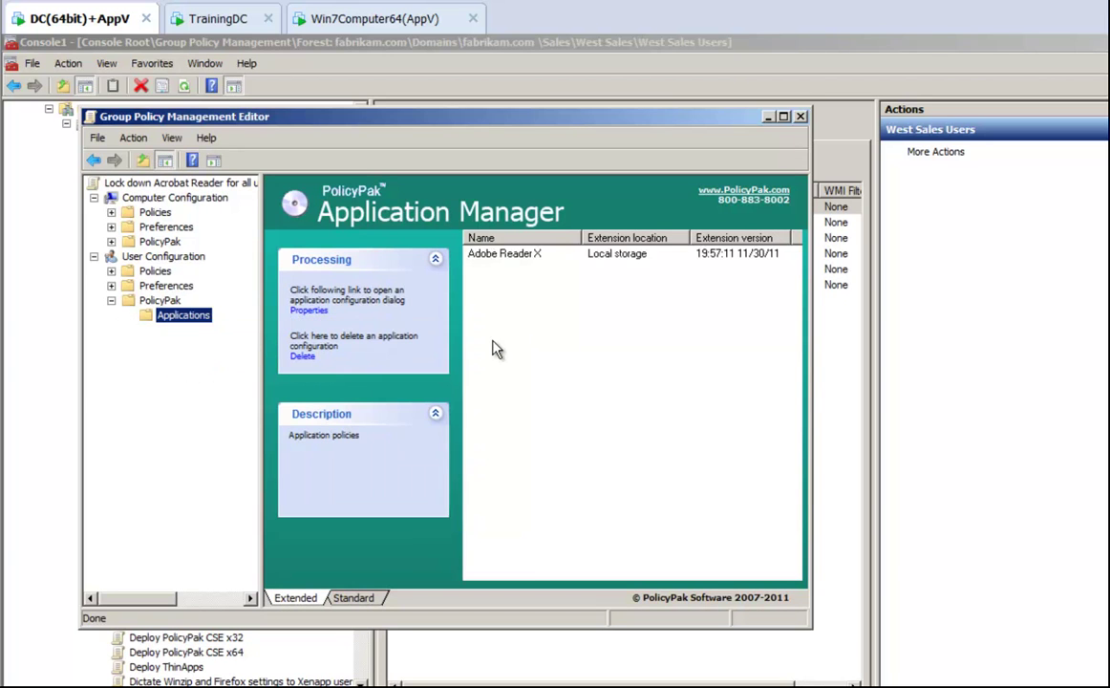
In the Adobe Reader X policy settings, enforce Enable Acrobat JavaScript as unchecked and disable its corresponding control in the target application
{"action": "left_click", "coordinate": [520, 258]}
{"action": "double_click", "coordinate": [521, 258]}
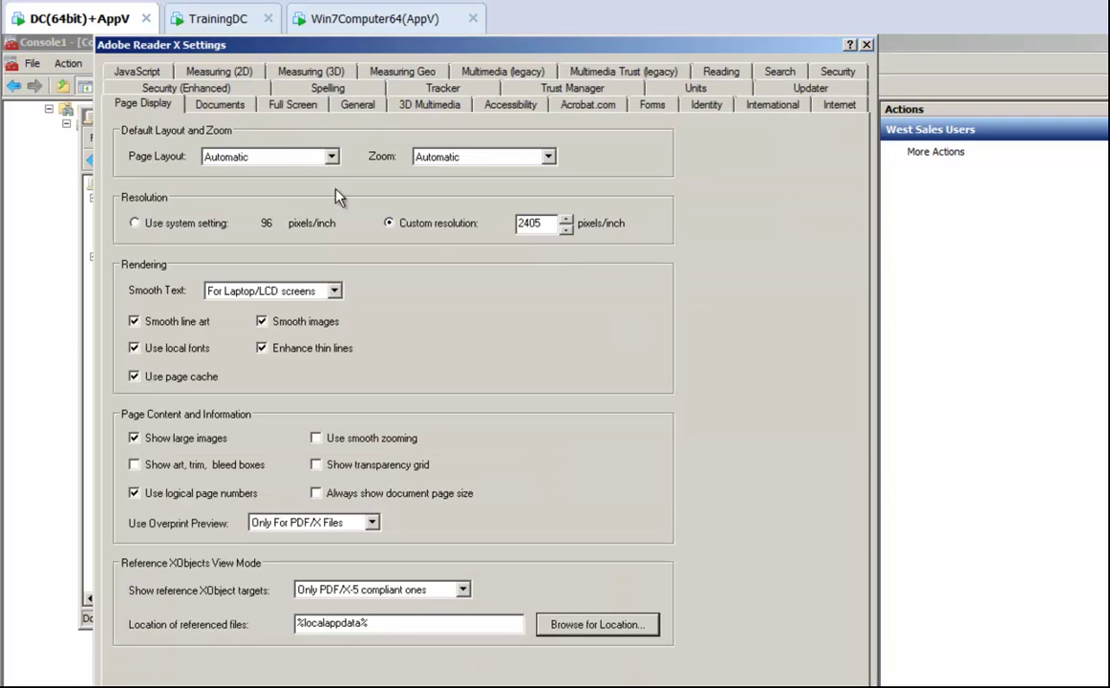
{"action": "left_click", "coordinate": [138, 72]}
{"action": "left_click", "coordinate": [212, 155]}
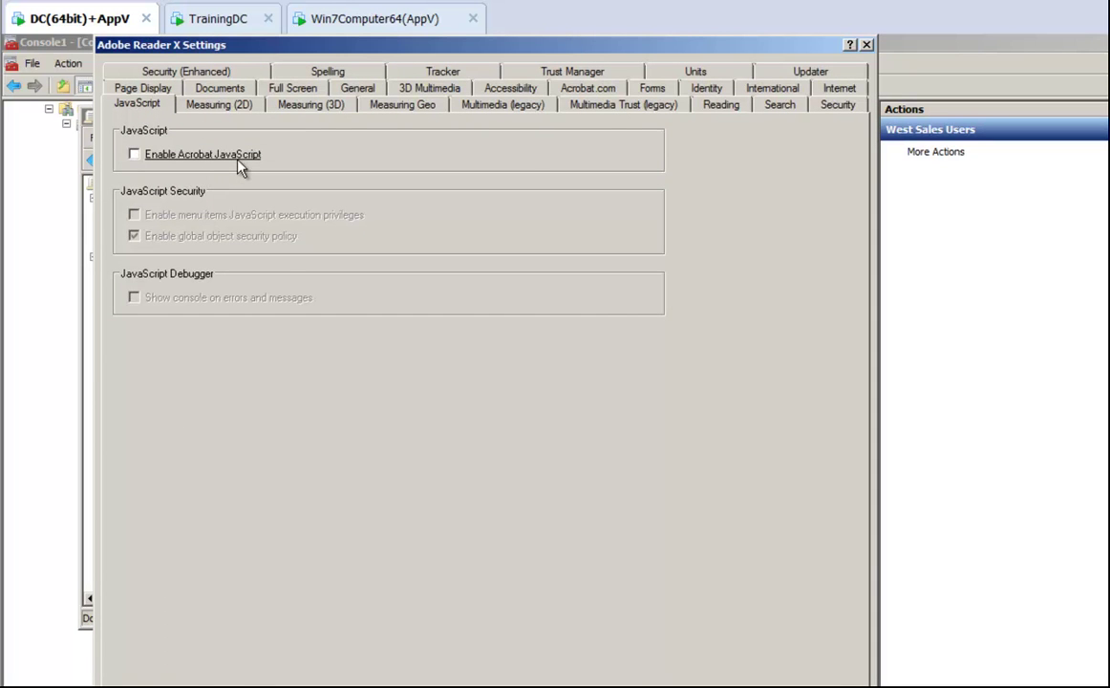
{"action": "right_click", "coordinate": [240, 162]}
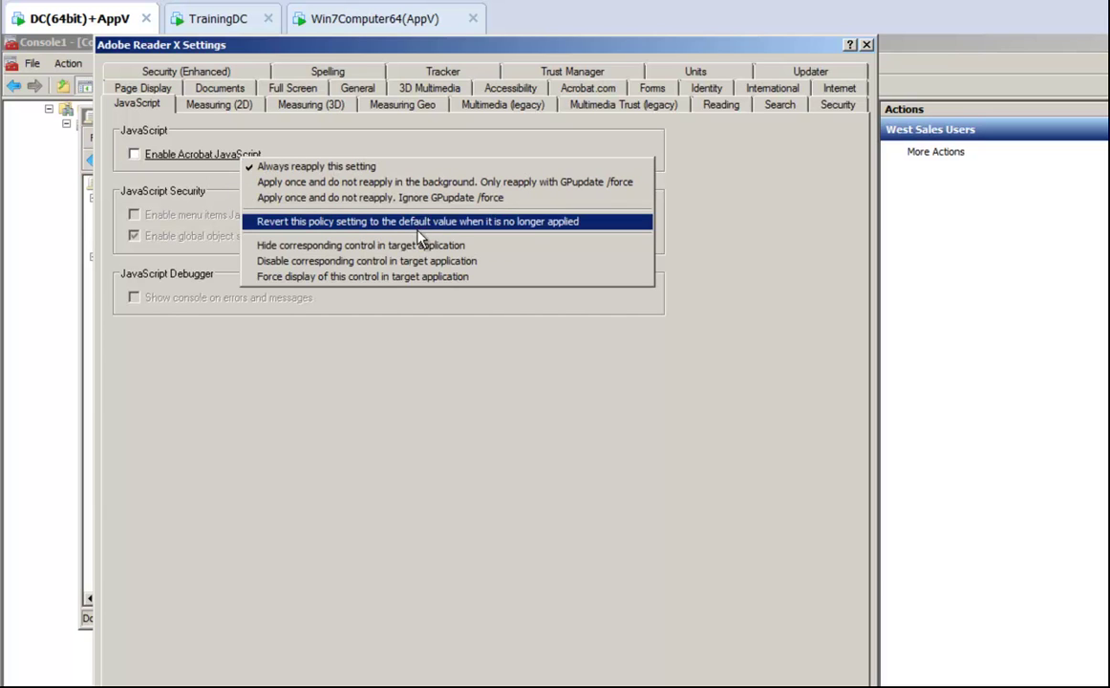
{"action": "left_click", "coordinate": [480, 268]}
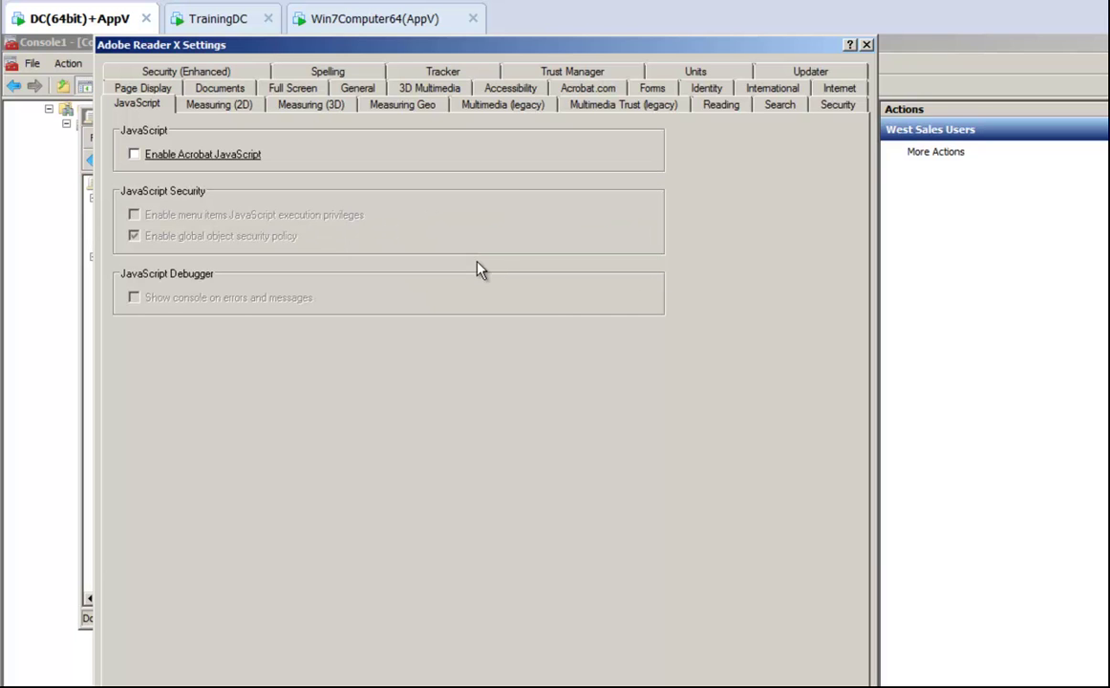
In the enhanced security settings, enforce Enable Enhanced Security as checked and disable its corresponding control in the target application
{"action": "left_click", "coordinate": [224, 74]}
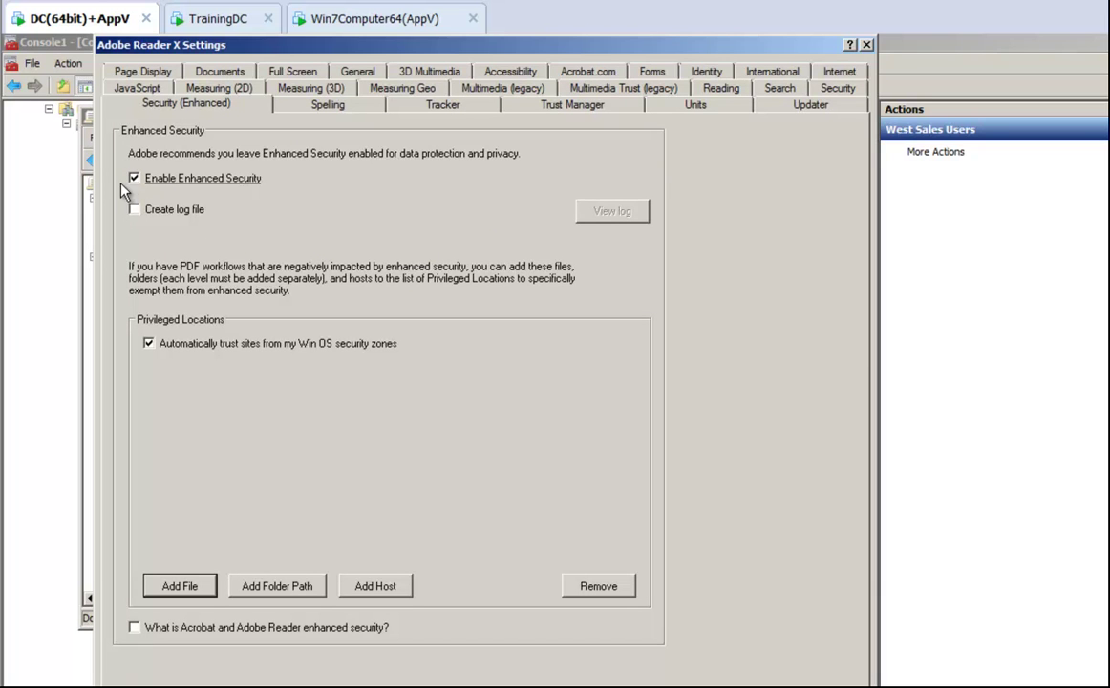
{"action": "right_click", "coordinate": [221, 182]}
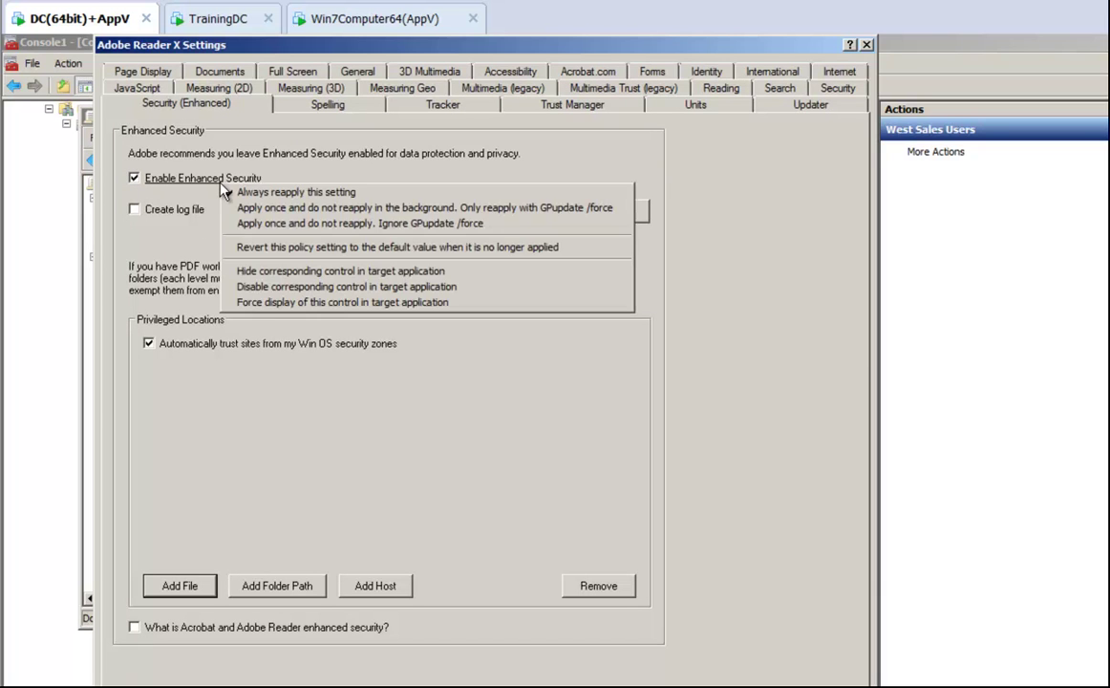
{"action": "left_click", "coordinate": [454, 292]}
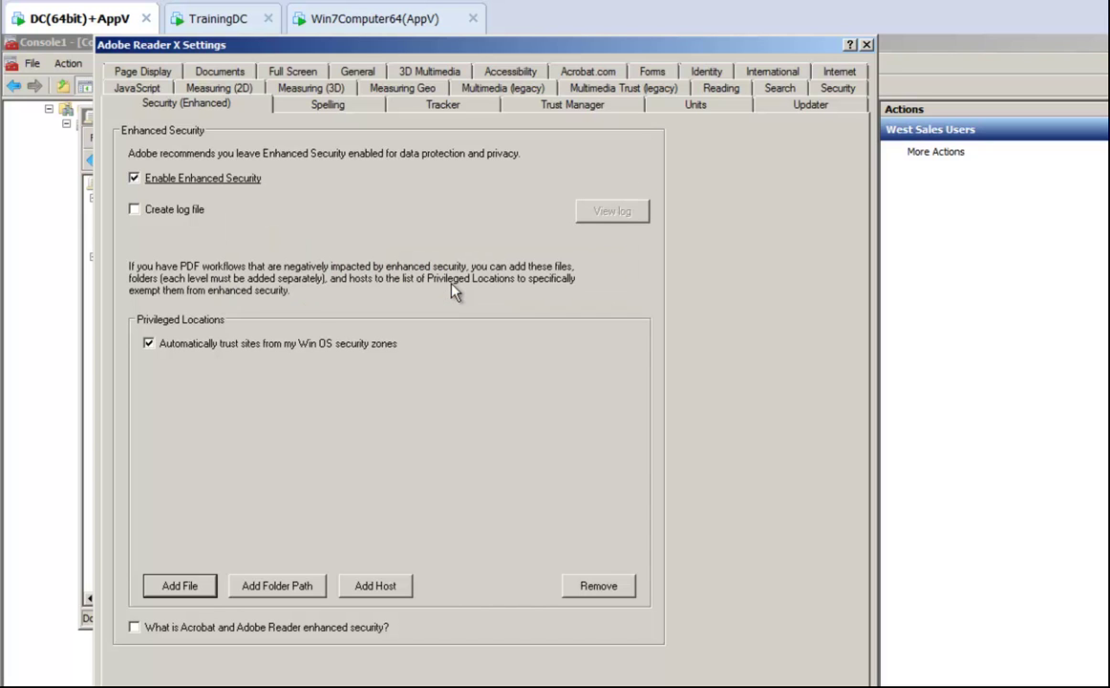
Set the updater policy to Do not download or install updates automatically, disable its corresponding control in the target application and close the settings
{"action": "left_click", "coordinate": [811, 105]}
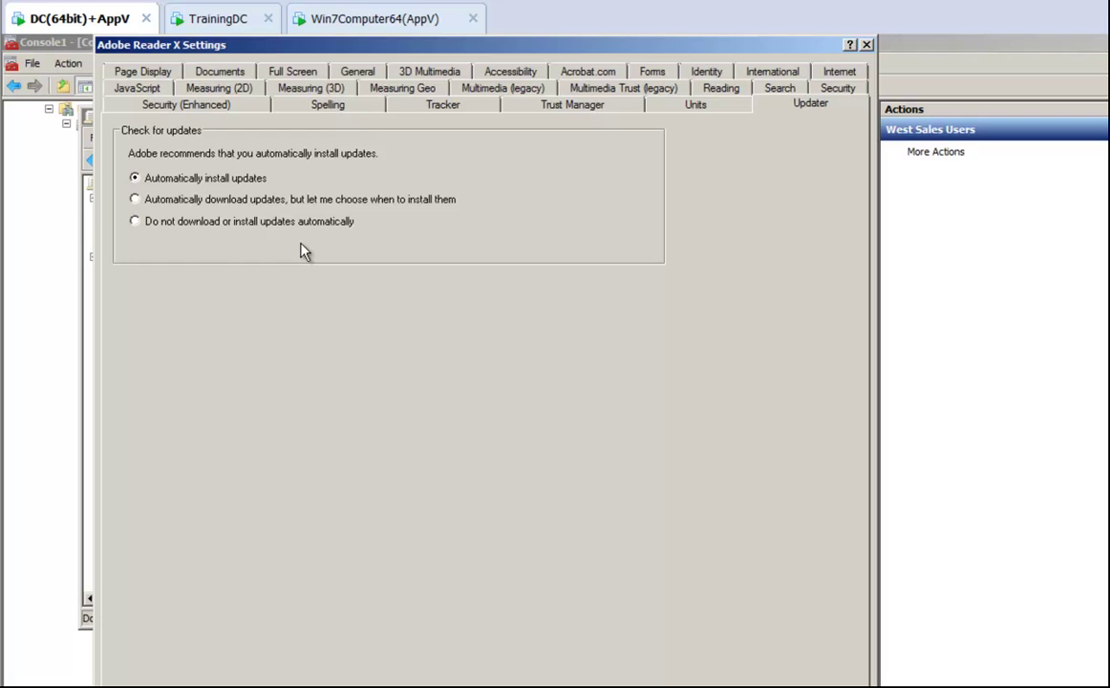
{"action": "left_click", "coordinate": [212, 222]}
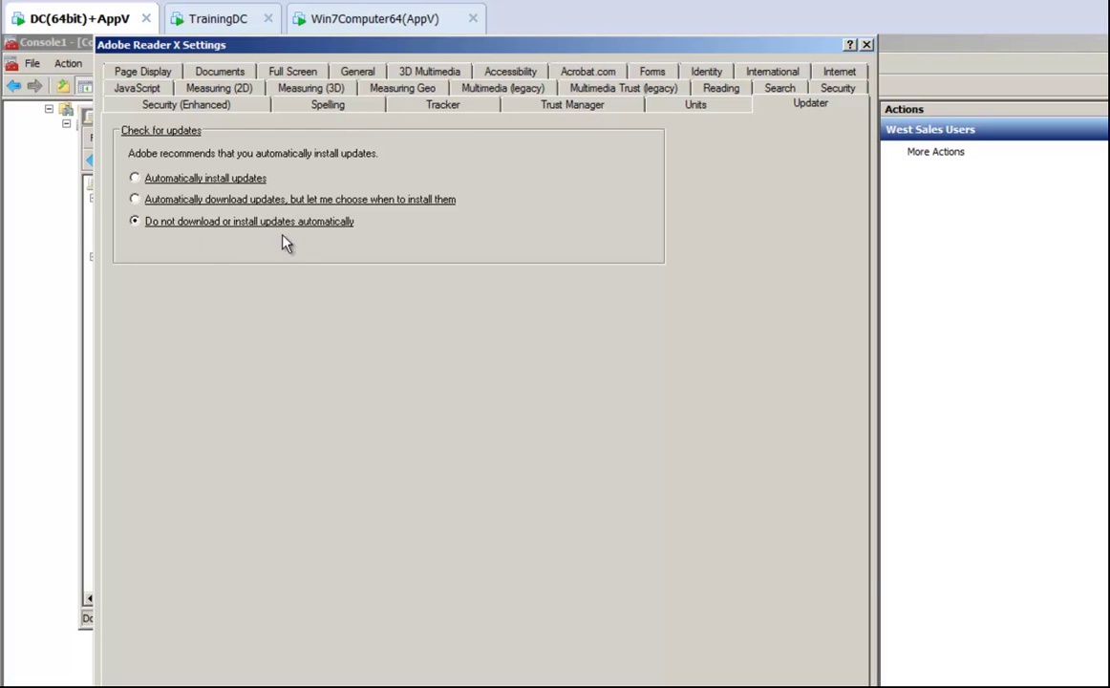
{"action": "right_click", "coordinate": [329, 230]}
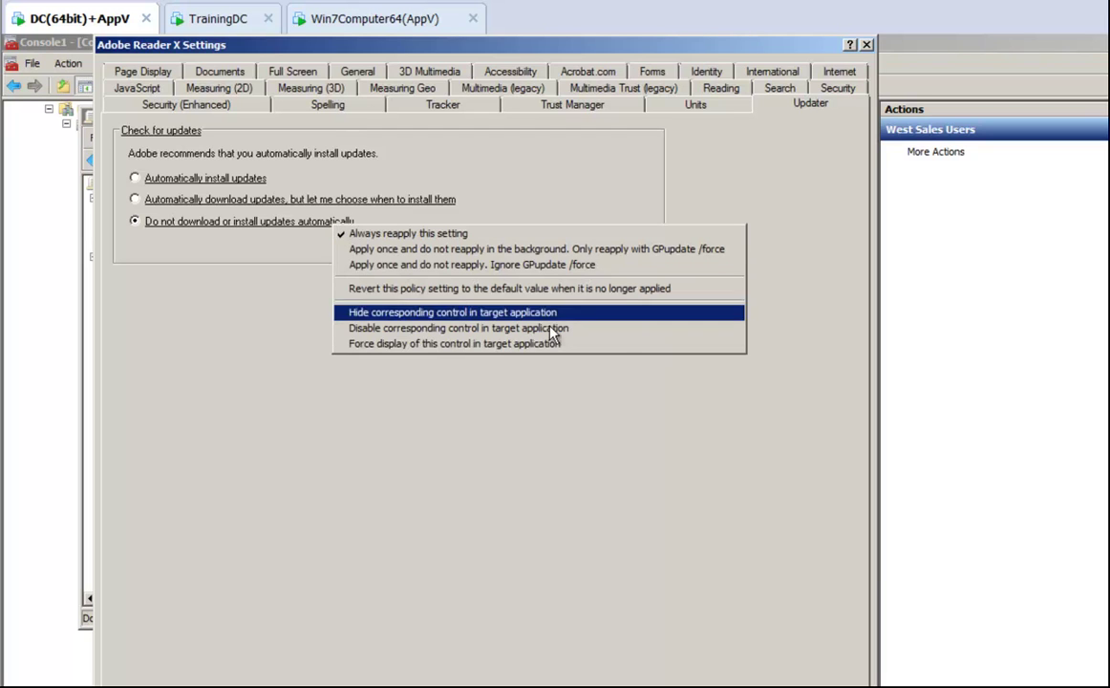
{"action": "left_click", "coordinate": [617, 329]}
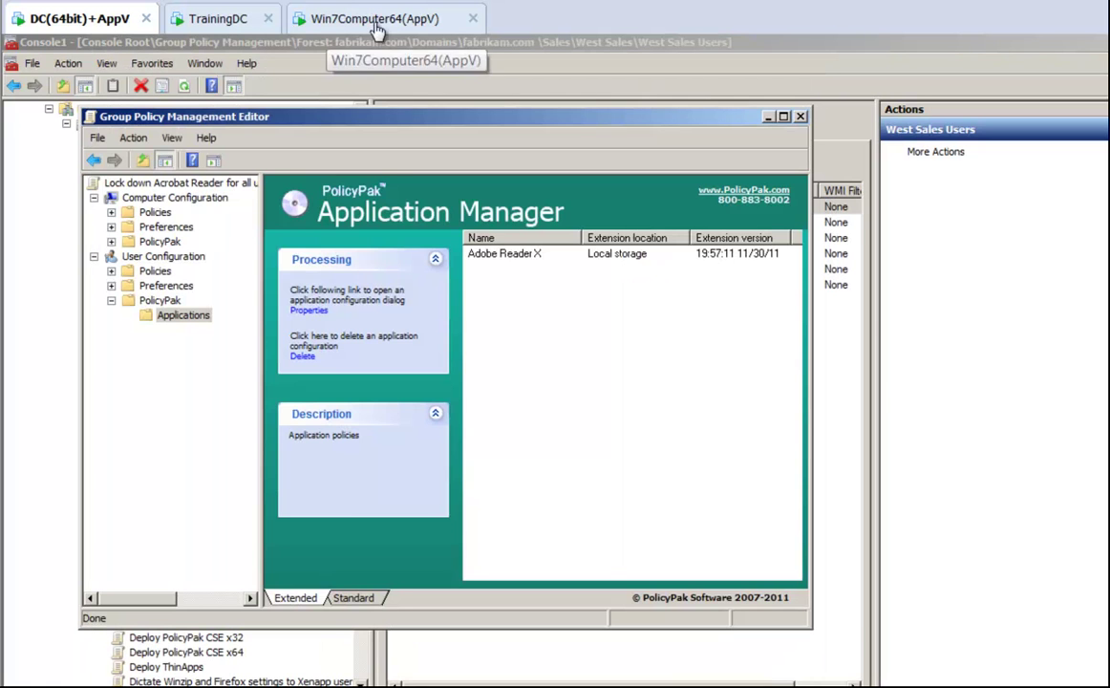
Switch to the Win7Computer64(AppV) machine and rerun gpupdate in the open Command Prompt
{"action": "left_click", "coordinate": [316, 20]}
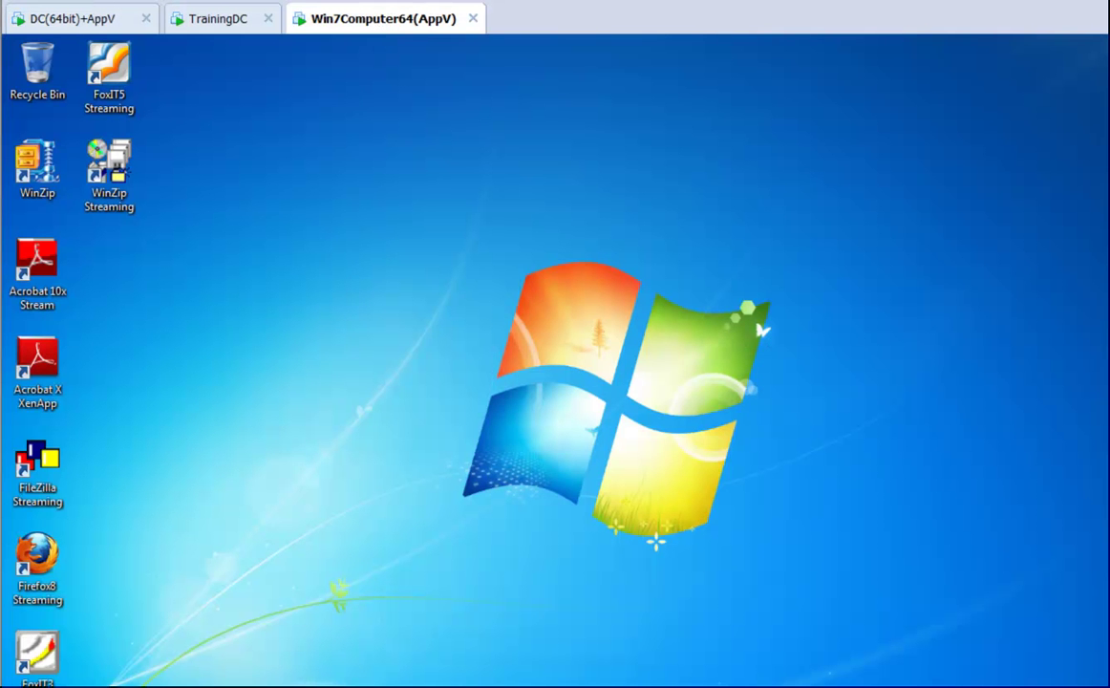
{"action": "key", "text": "alt+Tab"}
{"action": "key", "text": "Up"}
{"action": "key", "text": "Return"}
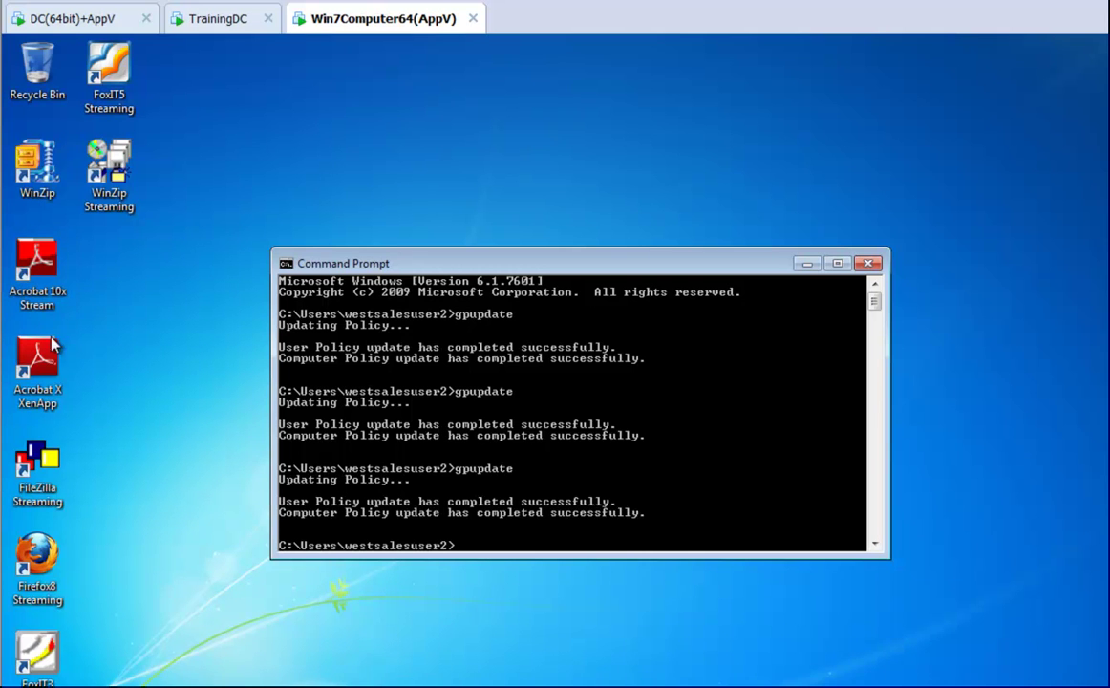
Launch Acrobat X XenApp, check the Security (Enhanced), JavaScript and Updater preferences for the enforced settings, and close Reader
{"action": "double_click", "coordinate": [45, 369]}
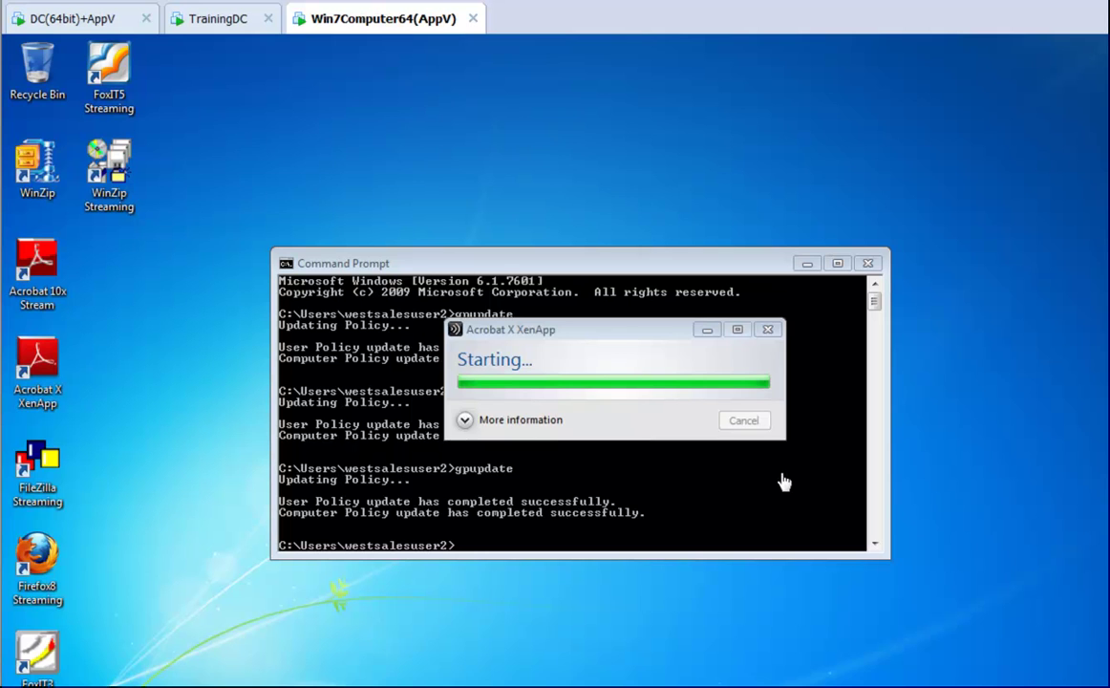
{"action": "left_click", "coordinate": [540, 421]}
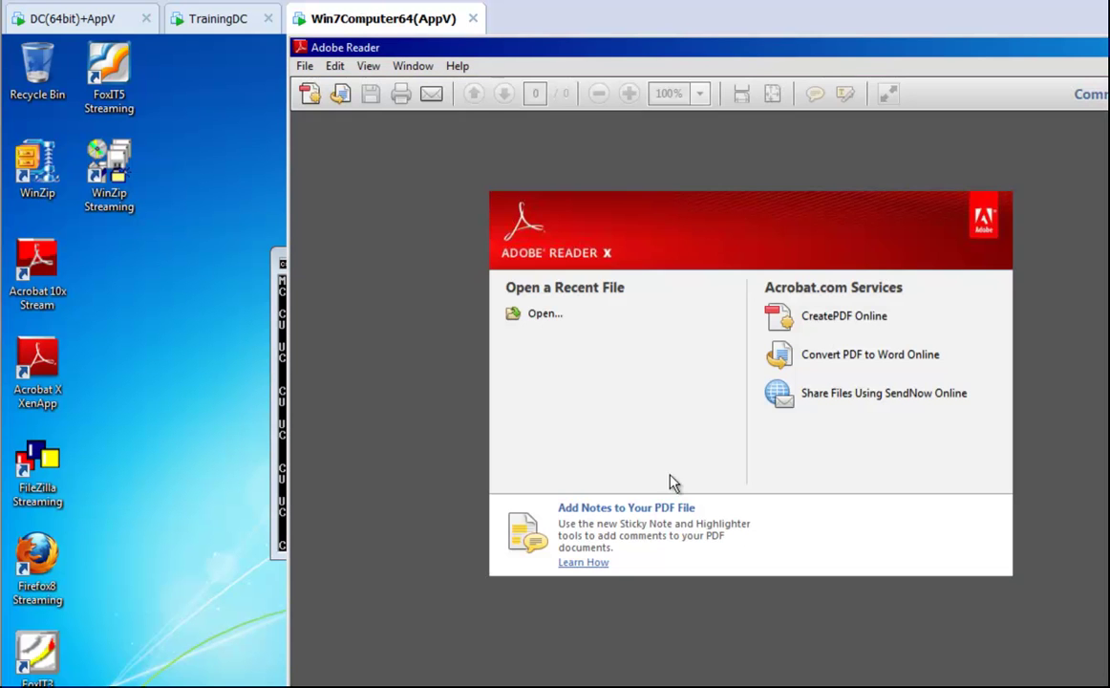
{"action": "left_click", "coordinate": [333, 67]}
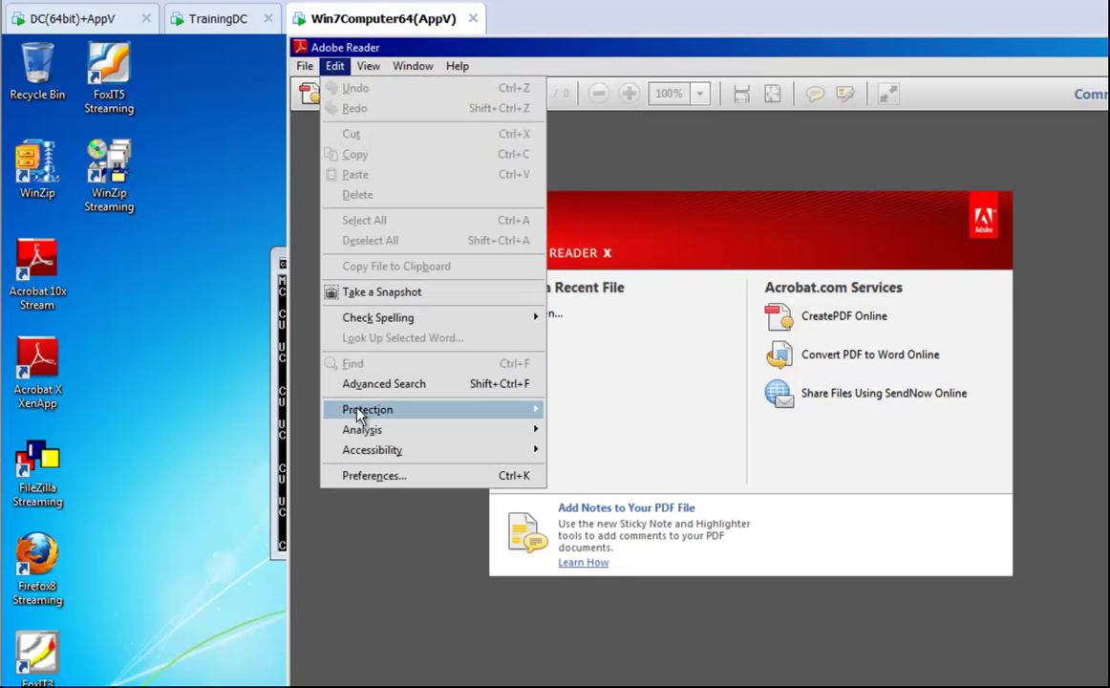
{"action": "left_click", "coordinate": [366, 474]}
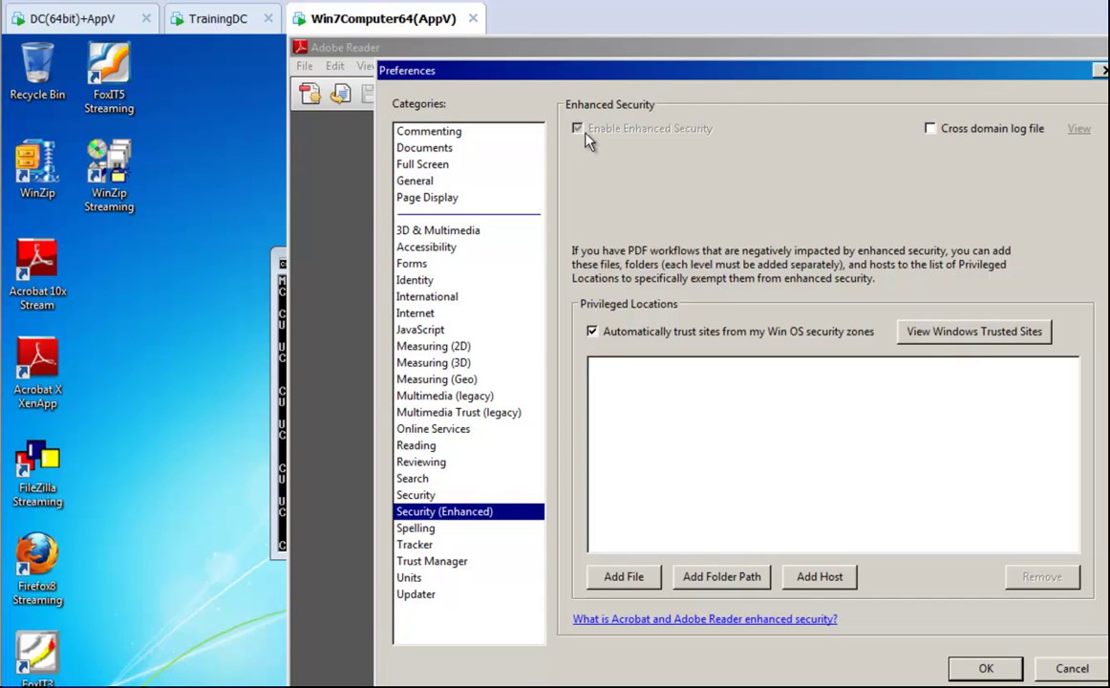
{"action": "left_click", "coordinate": [453, 333]}
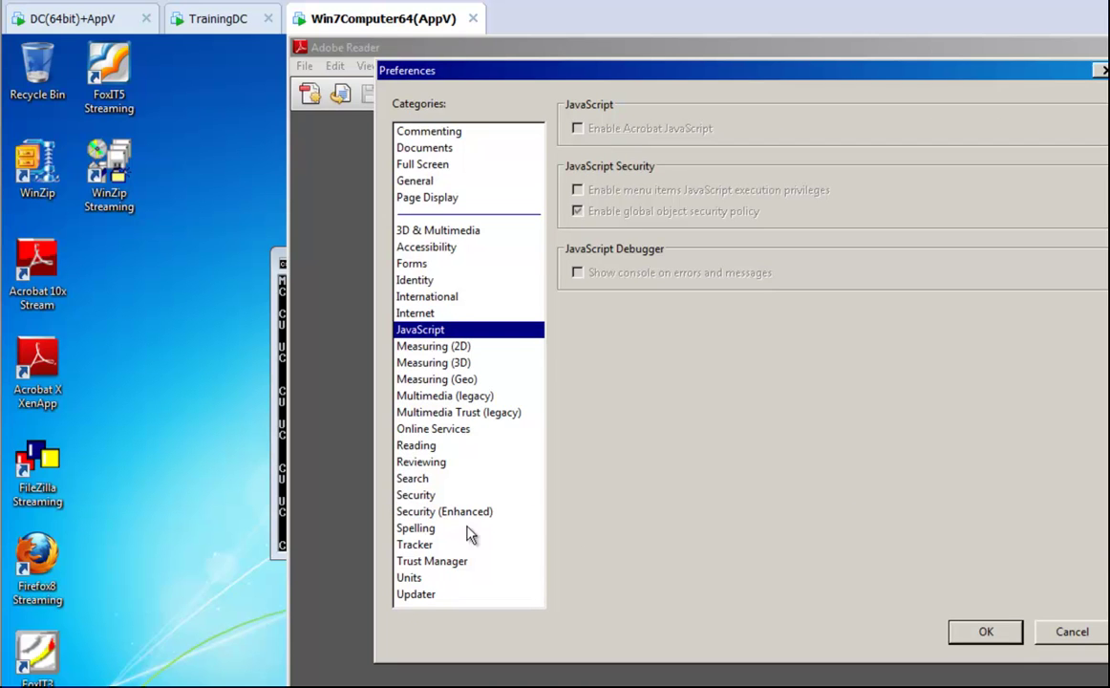
{"action": "left_click", "coordinate": [431, 596]}
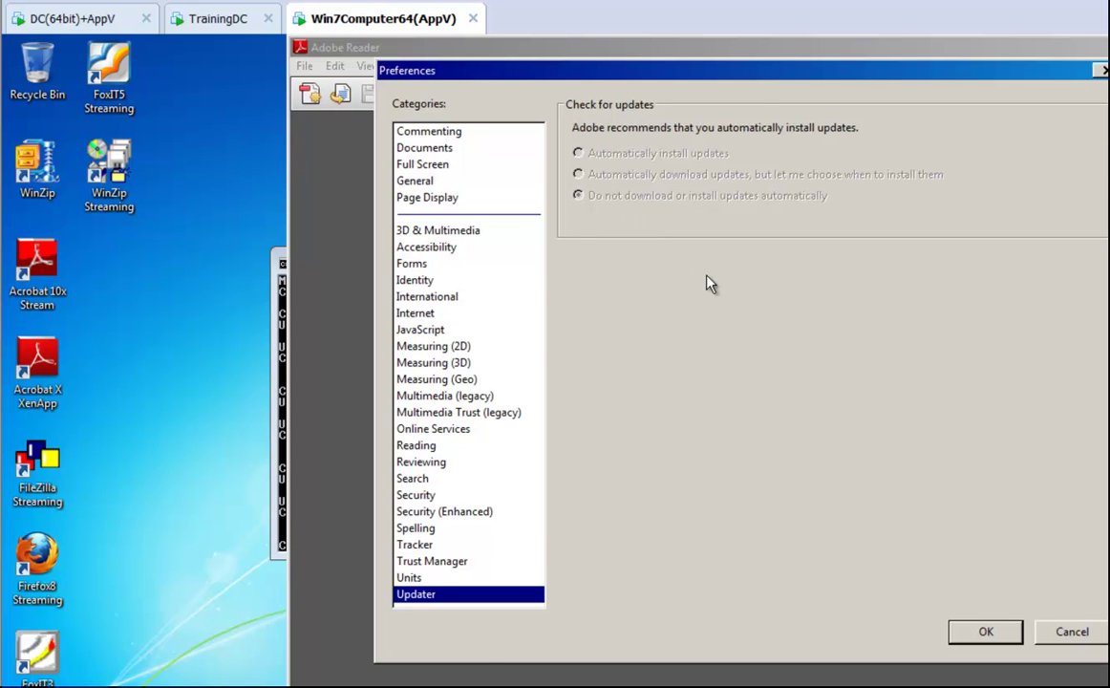
{"action": "key", "text": "Return"}
{"action": "key", "text": "ctrl+q"}
Launch the streamed Acrobat 10x, check its Security (Enhanced), JavaScript and Updater preferences for the enforced settings, and close it
{"action": "double_click", "coordinate": [51, 264]}
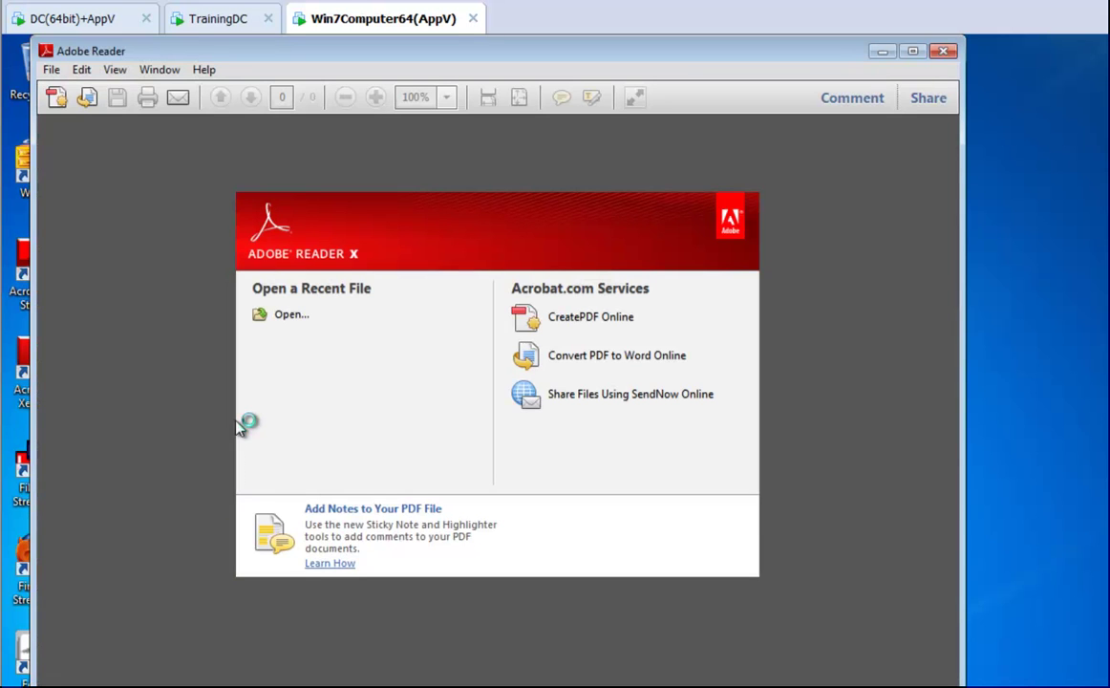
{"action": "left_click", "coordinate": [83, 71]}
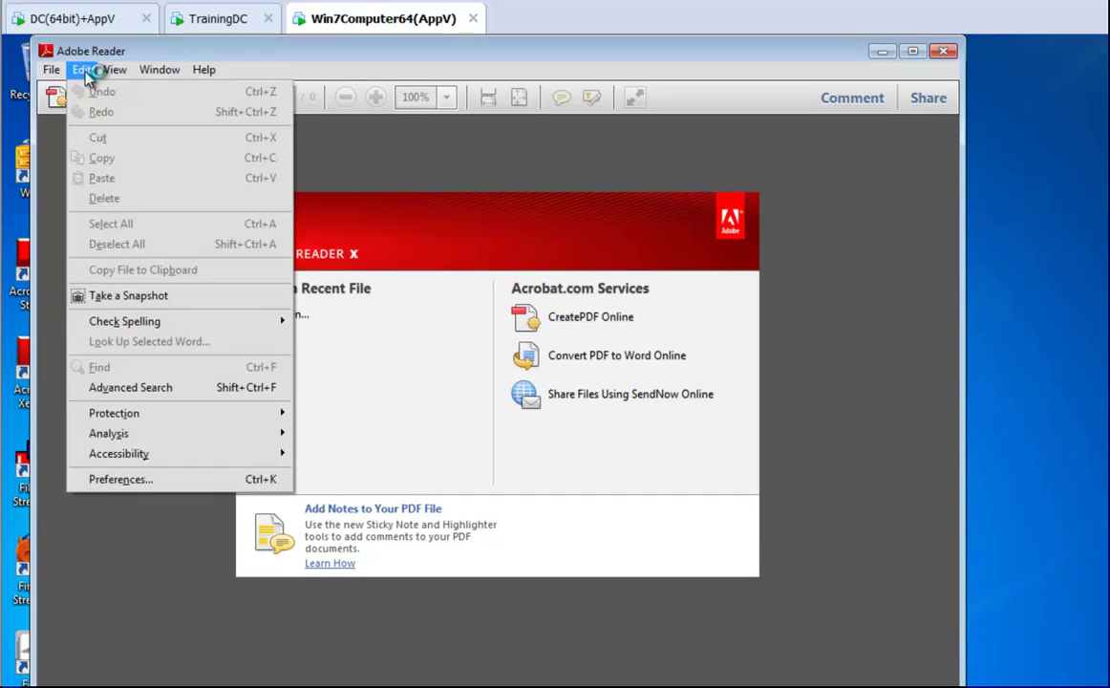
{"action": "left_click", "coordinate": [162, 480]}
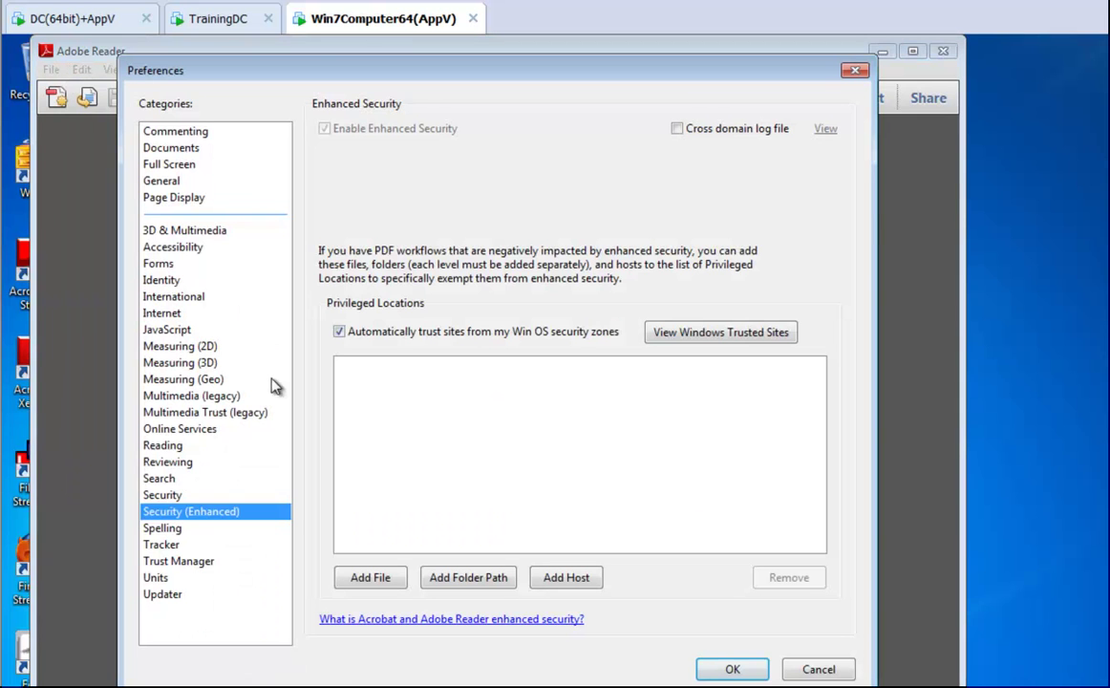
{"action": "left_click", "coordinate": [168, 329]}
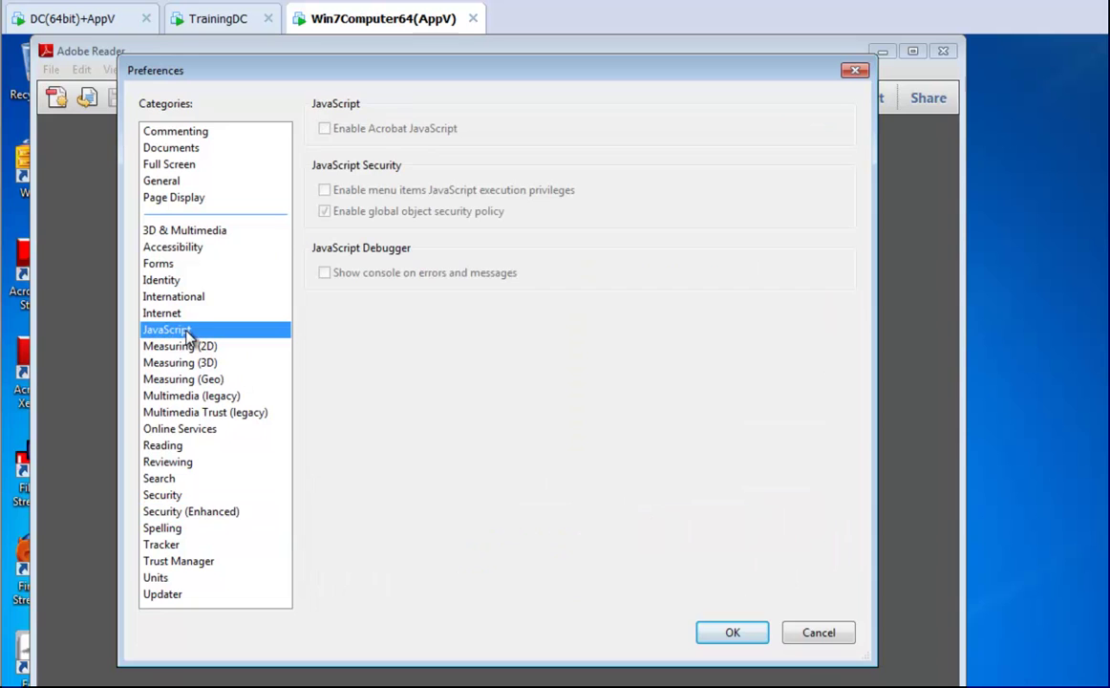
{"action": "left_click", "coordinate": [164, 596]}
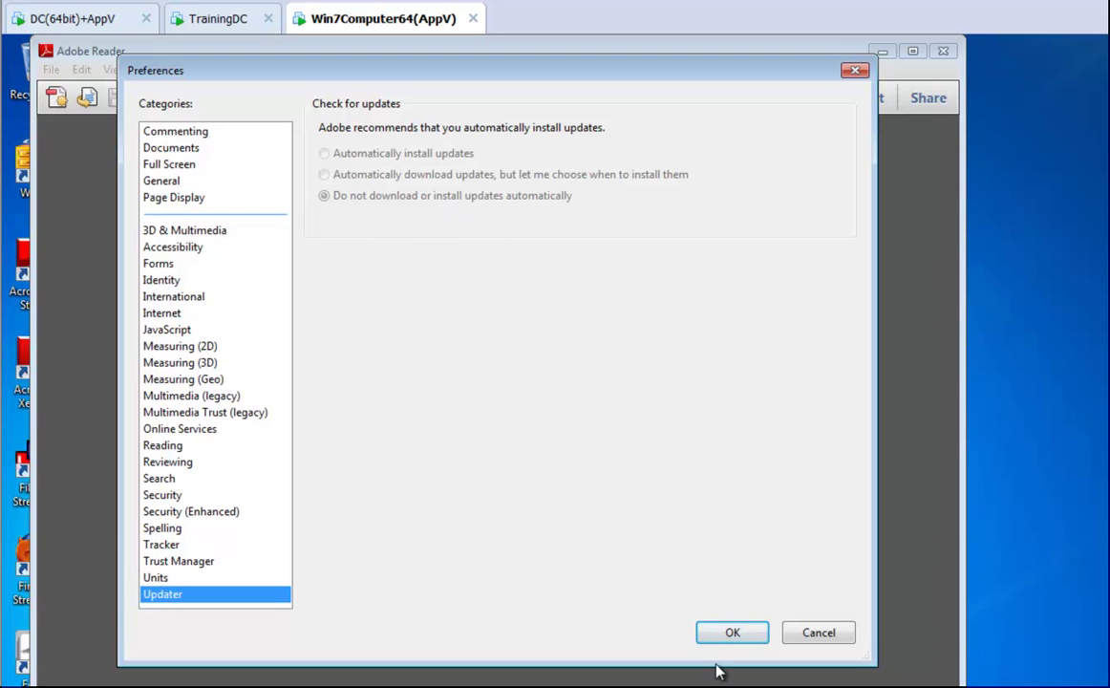
{"action": "left_click", "coordinate": [718, 630]}
{"action": "left_click", "coordinate": [945, 52]}
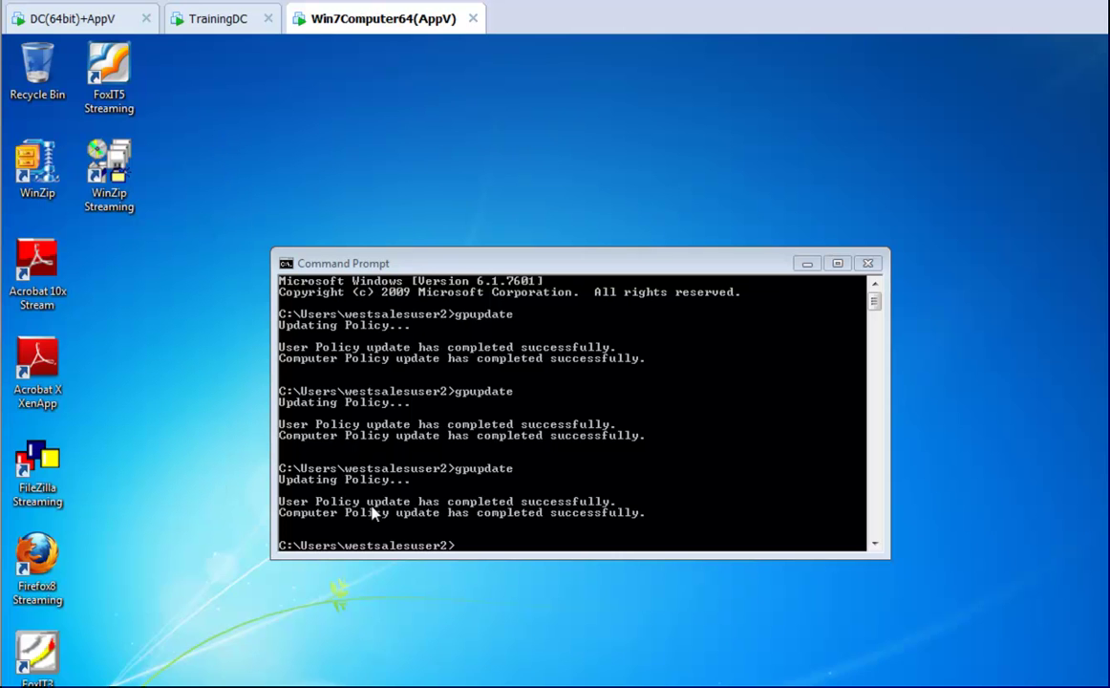
Launch the streamed Firefox 8, keep Firefox Start as the home page, make it the default browser and close the Welcome to Firefox page
{"action": "double_click", "coordinate": [45, 569]}
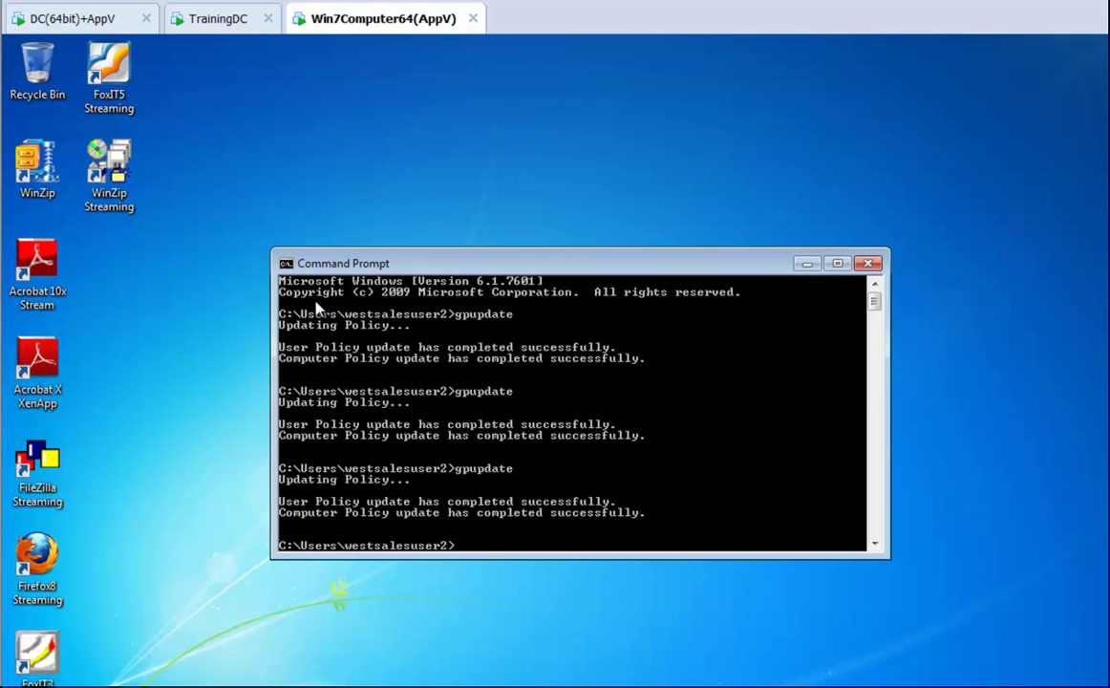
{"action": "left_click", "coordinate": [707, 530]}
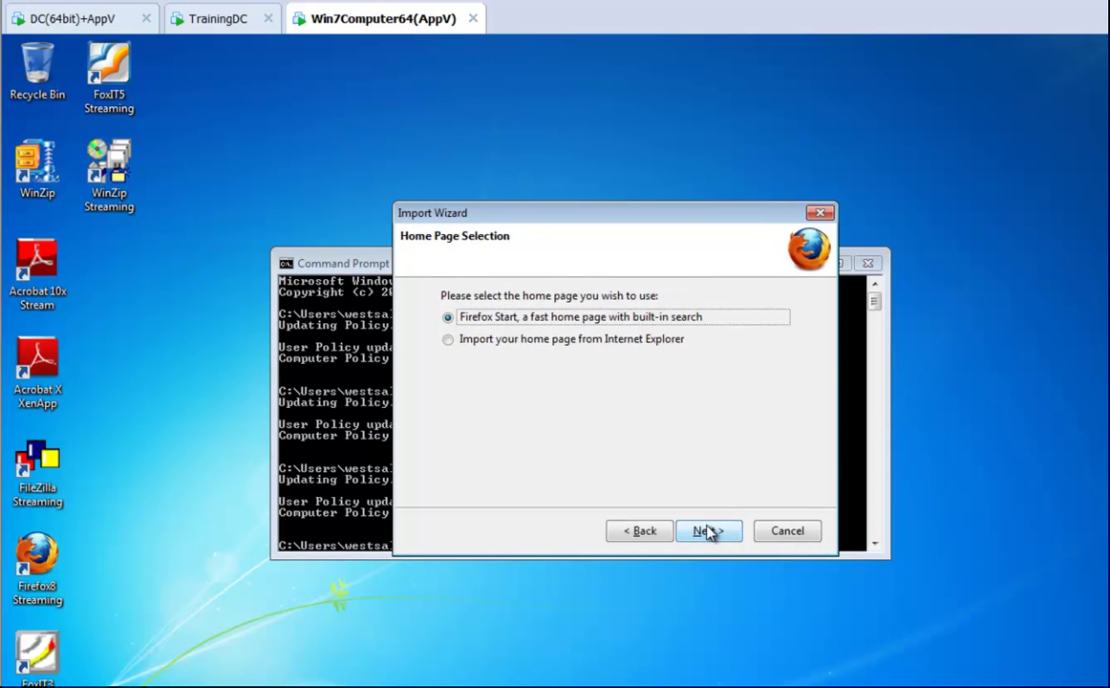
{"action": "left_click", "coordinate": [708, 530]}
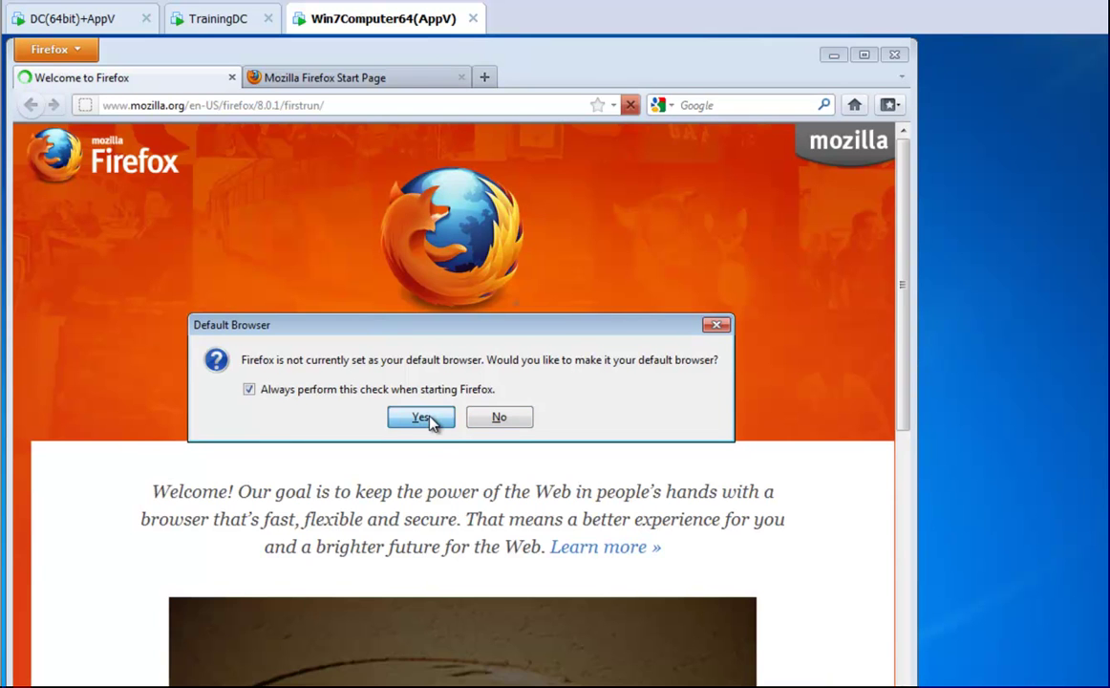
{"action": "left_click", "coordinate": [429, 418]}
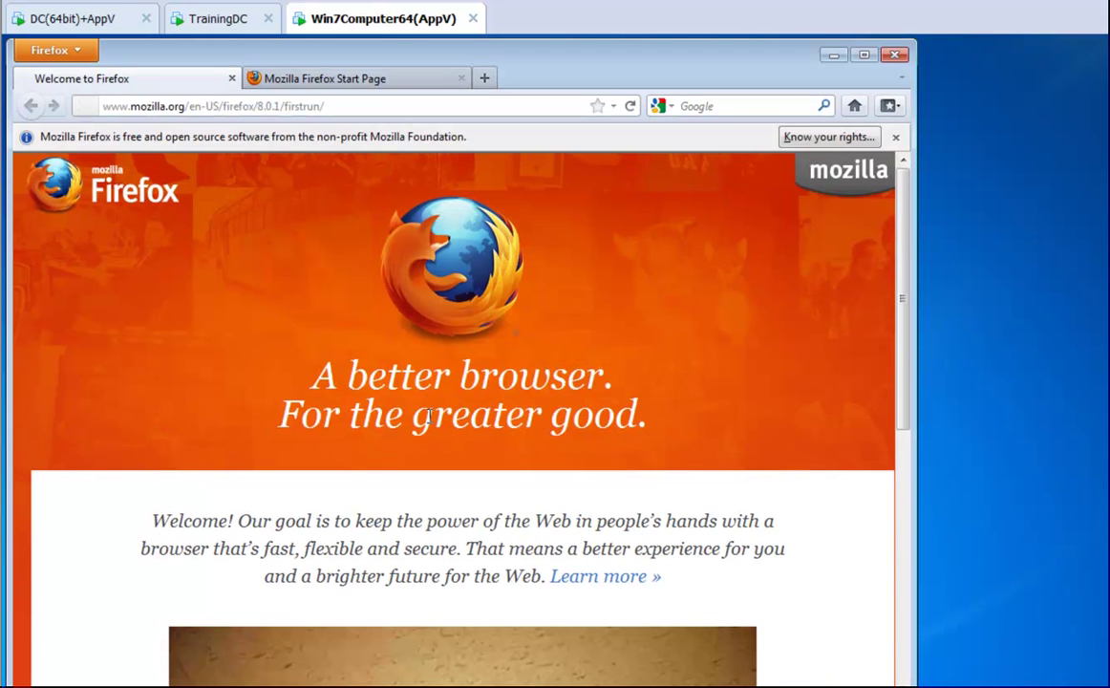
{"action": "left_click", "coordinate": [231, 78]}
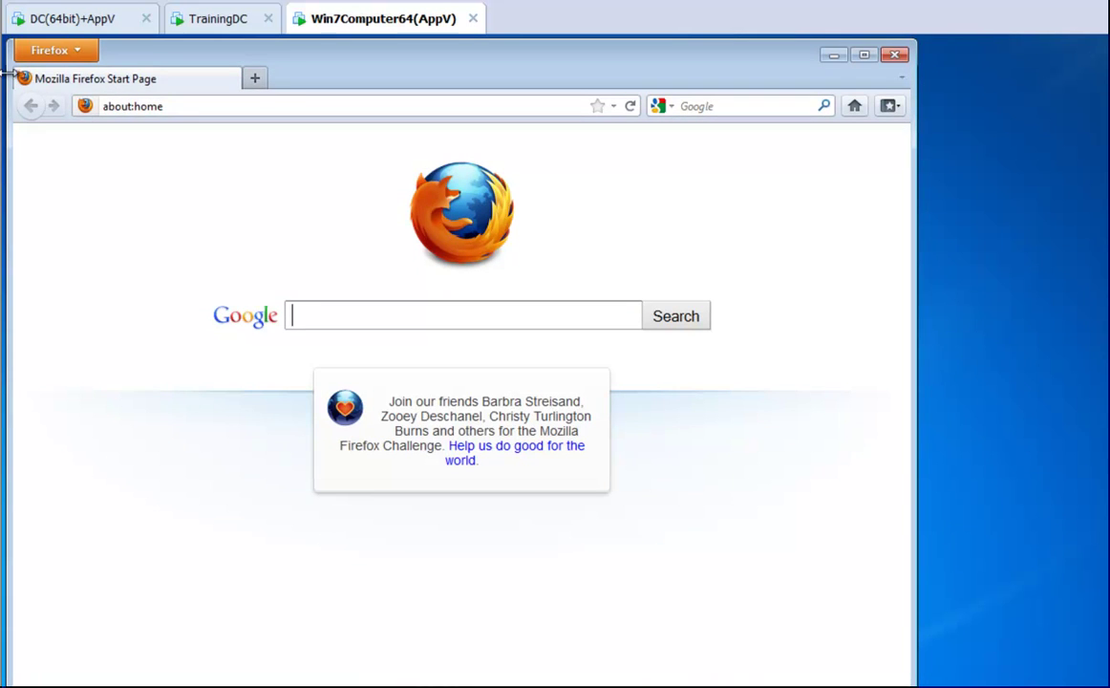
In Firefox's security options, turn off the add-on install warning, attack site blocking and web forgery blocking, accept the changes and close Firefox
{"action": "left_click", "coordinate": [59, 50]}
{"action": "left_click", "coordinate": [227, 170]}
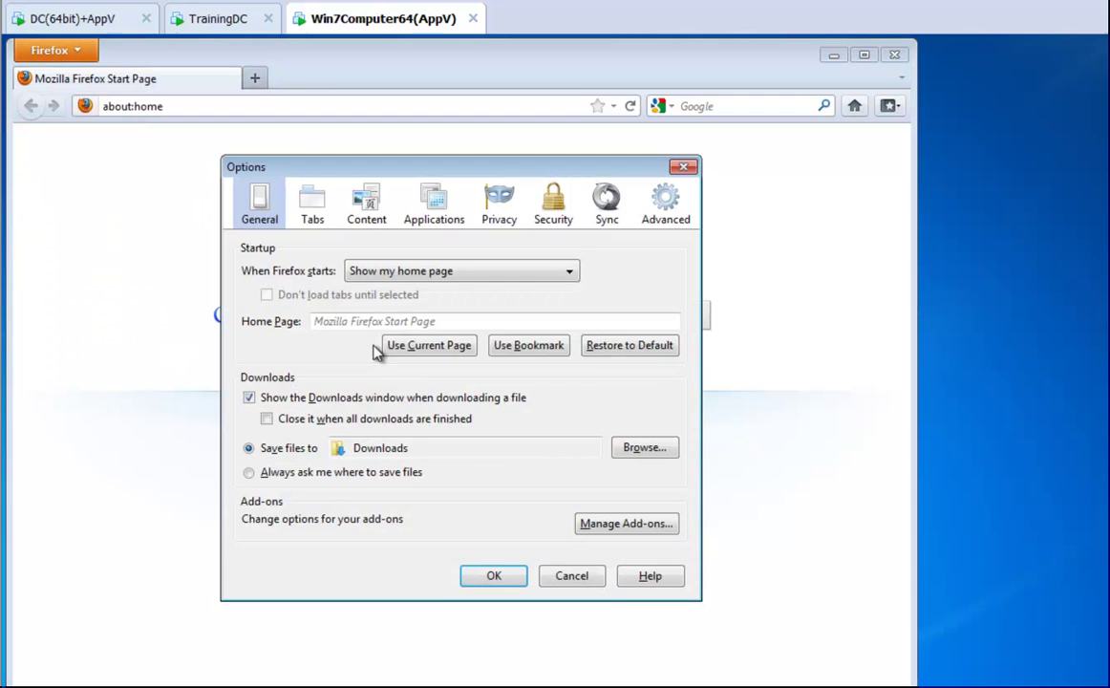
{"action": "left_click", "coordinate": [465, 319]}
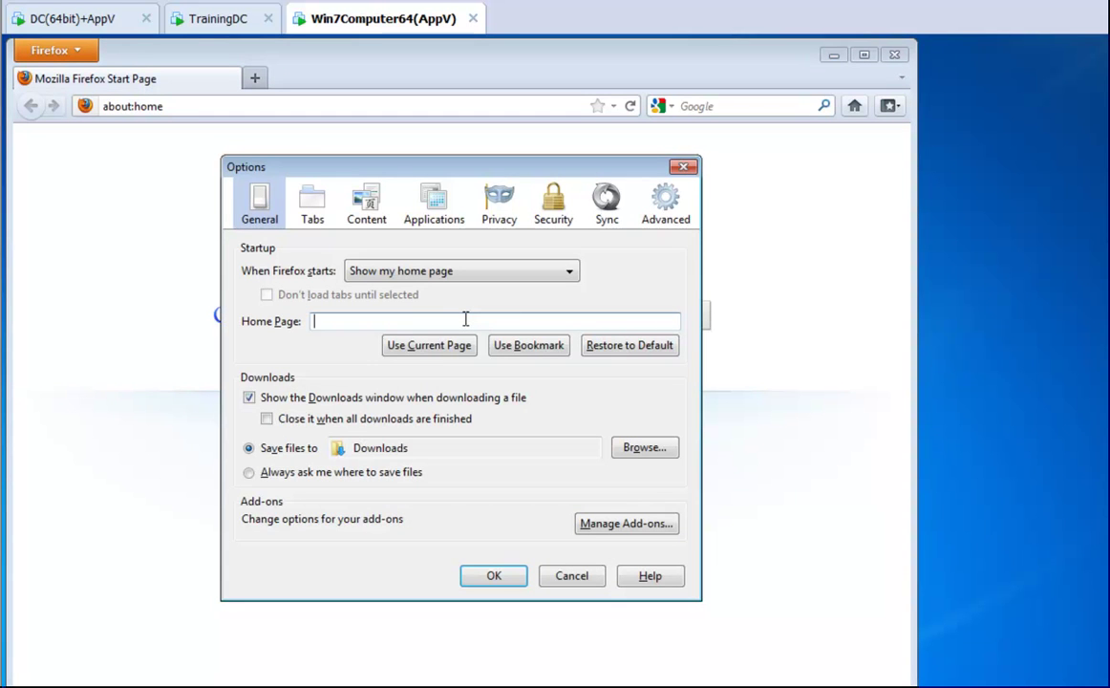
{"action": "left_click", "coordinate": [555, 218]}
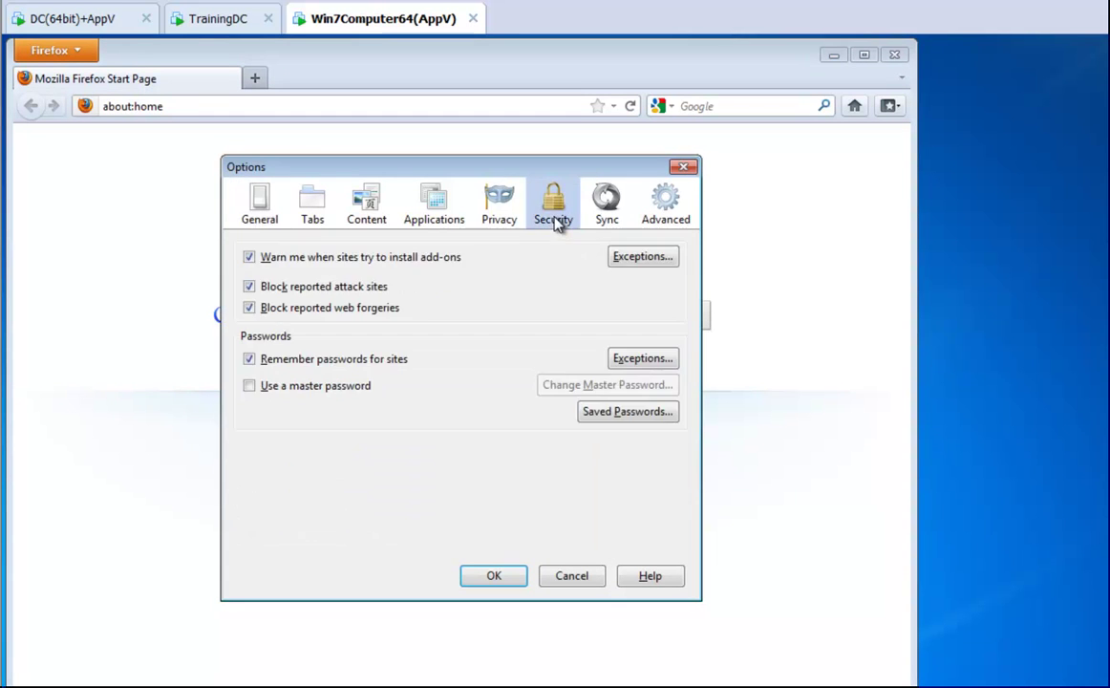
{"action": "left_click", "coordinate": [410, 258]}
{"action": "left_click", "coordinate": [333, 287]}
{"action": "left_click", "coordinate": [321, 308]}
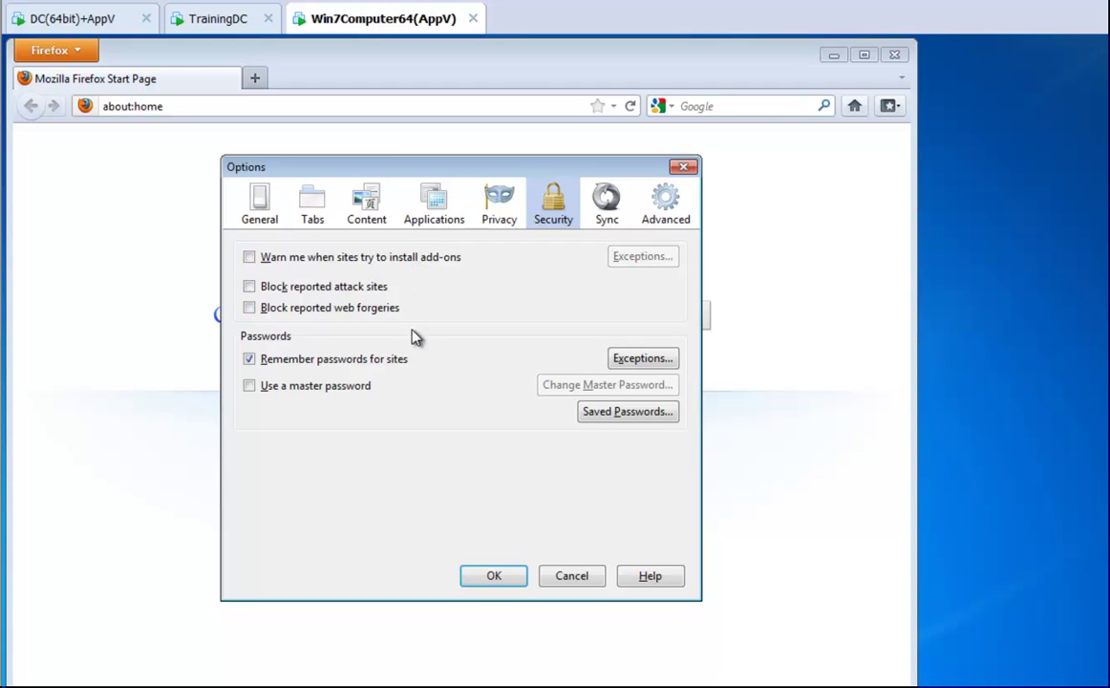
{"action": "left_click", "coordinate": [490, 576]}
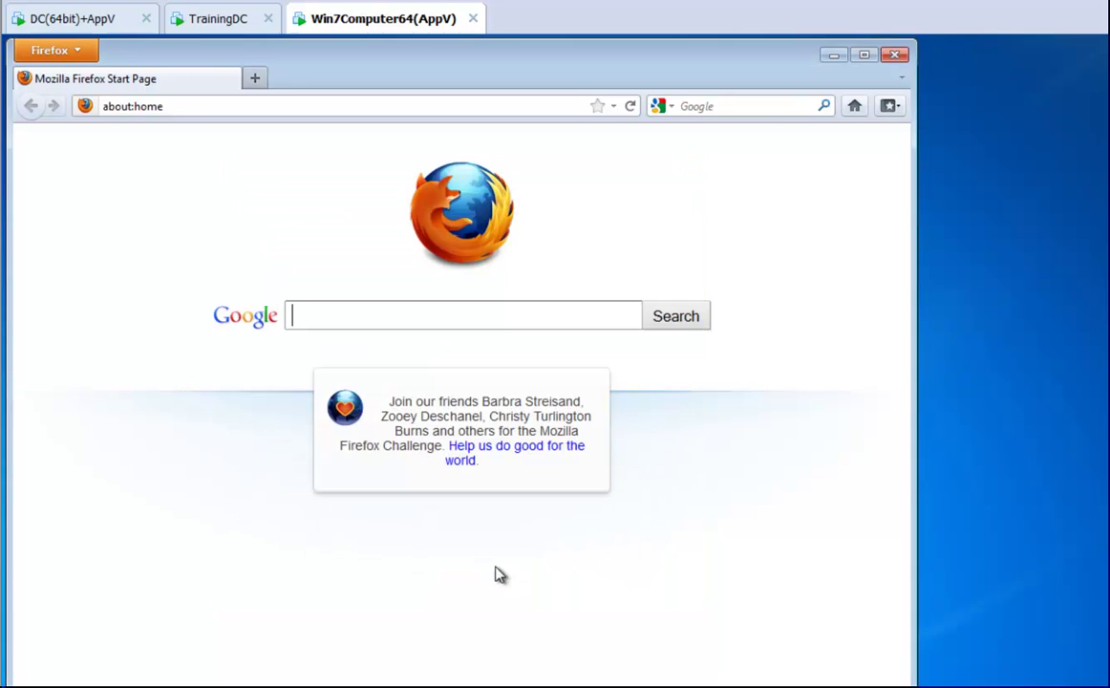
{"action": "left_click", "coordinate": [896, 55]}
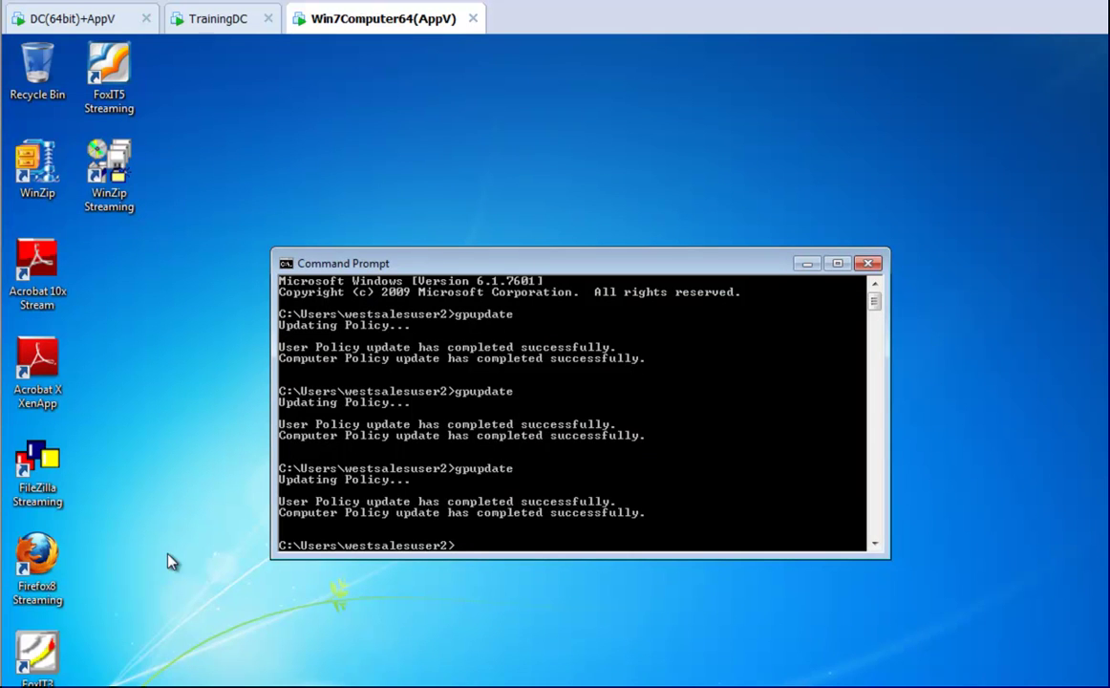
On the DC(64bit)+AppV machine, close the open policy editor and create a GPO named "Lock down Firefox for all users" linked to West Sales Users
{"action": "left_click", "coordinate": [95, 23]}
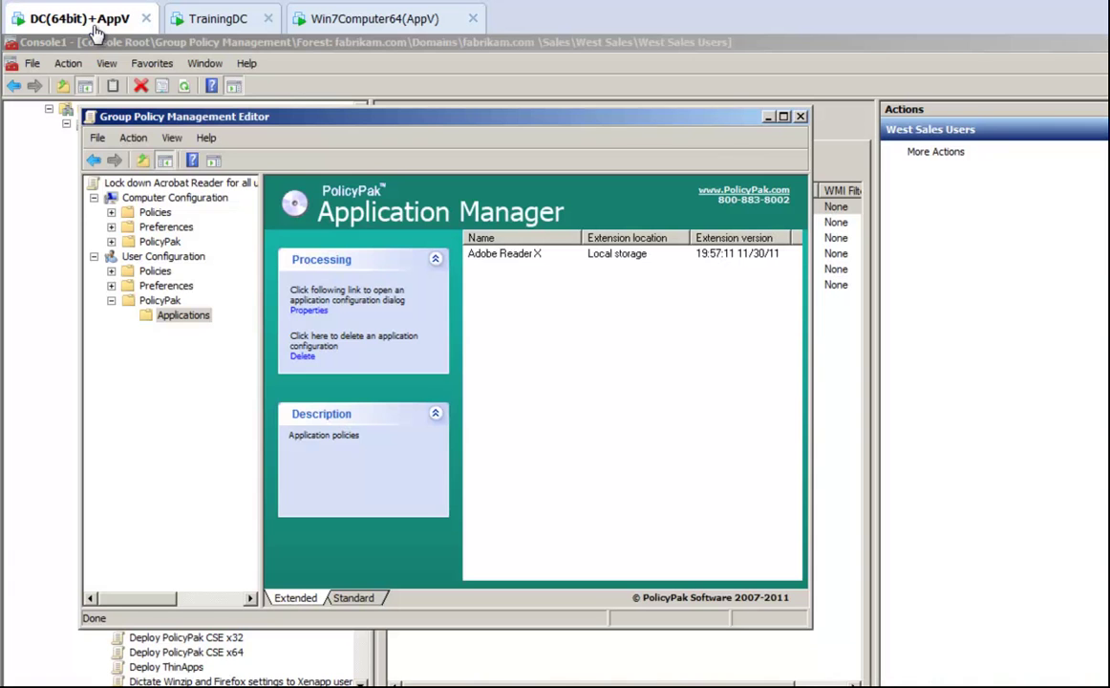
{"action": "key", "text": "alt+F4"}
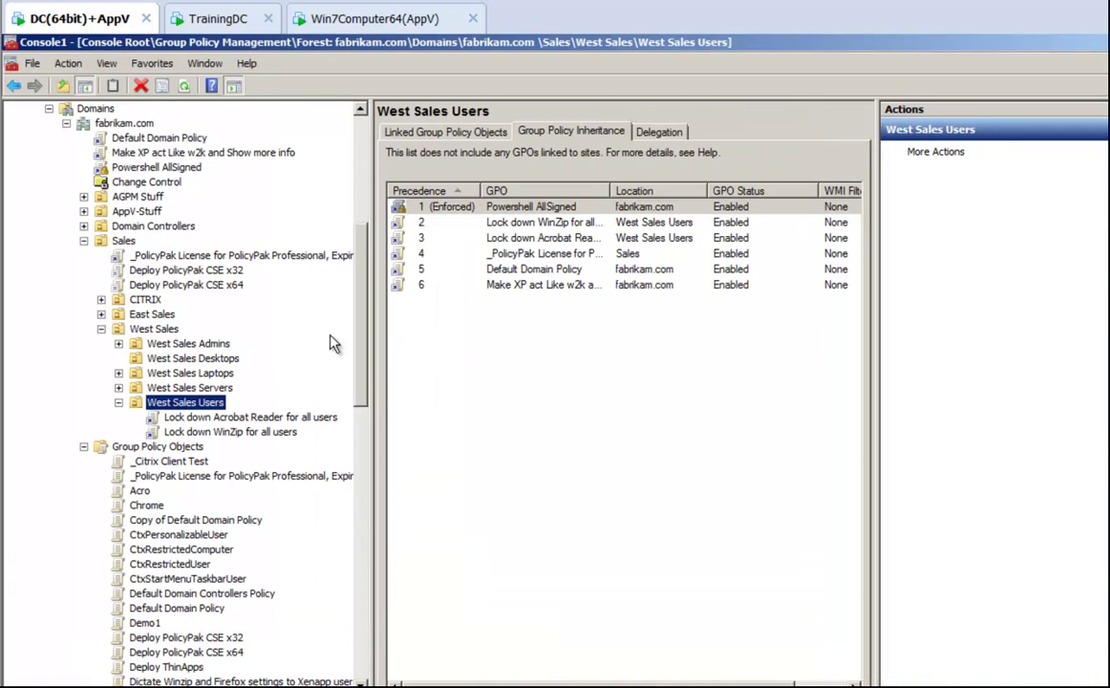
{"action": "right_click", "coordinate": [191, 411]}
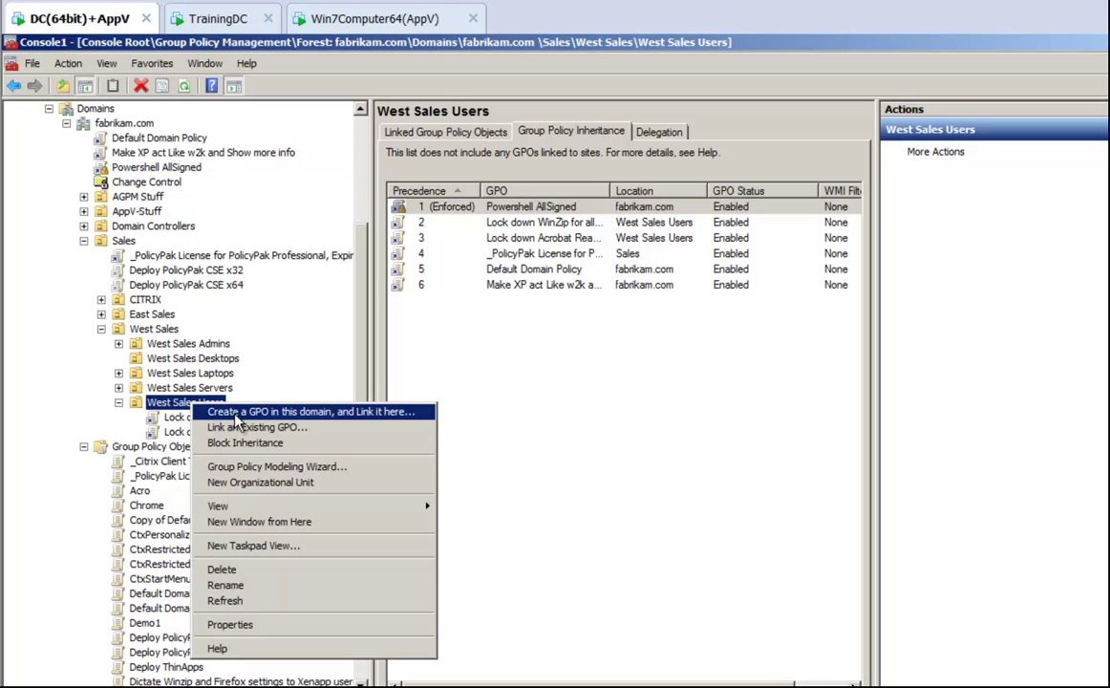
{"action": "left_click", "coordinate": [380, 418]}
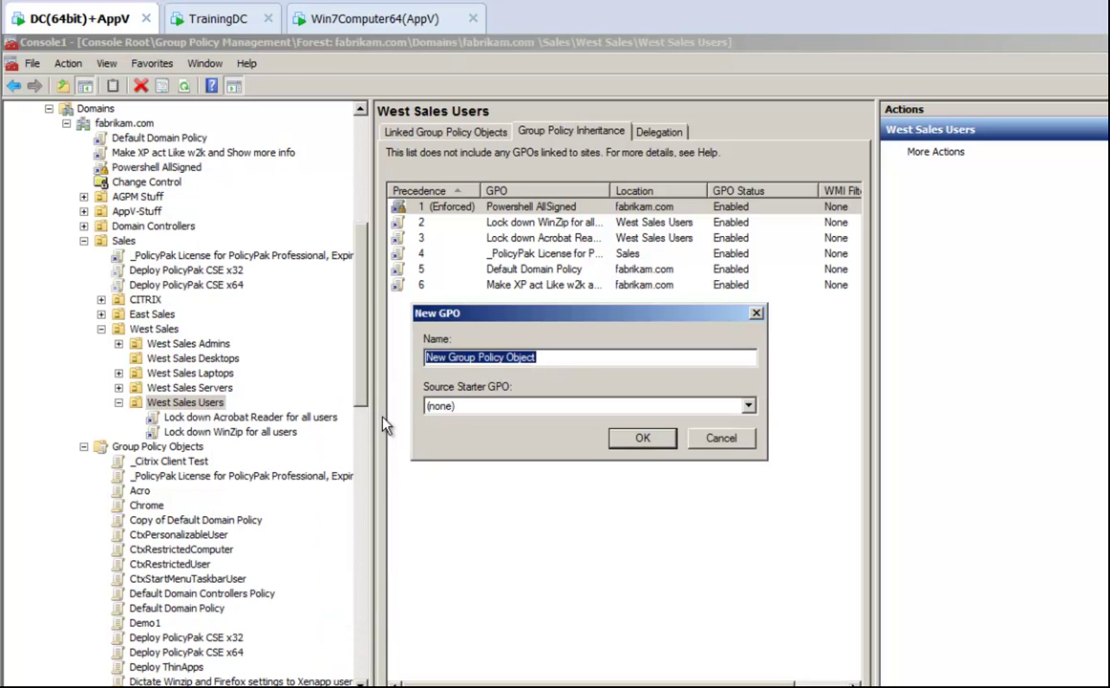
{"action": "type", "text": "Lock down Firef"}
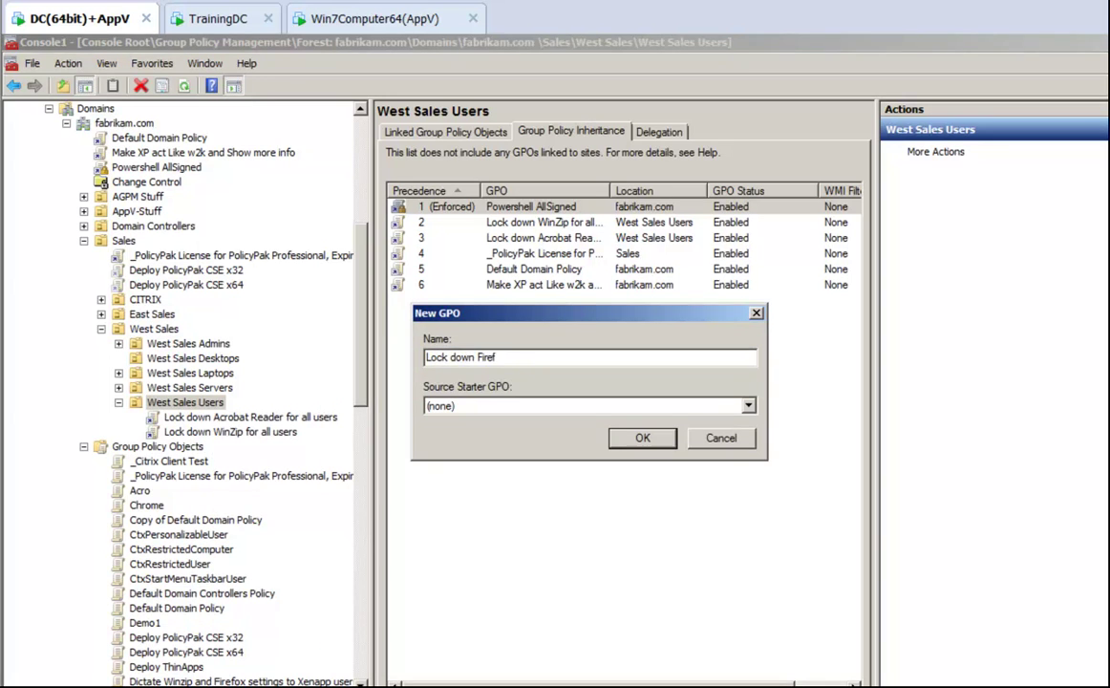
{"action": "type", "text": "ox for all users"}
{"action": "key", "text": "Return"}
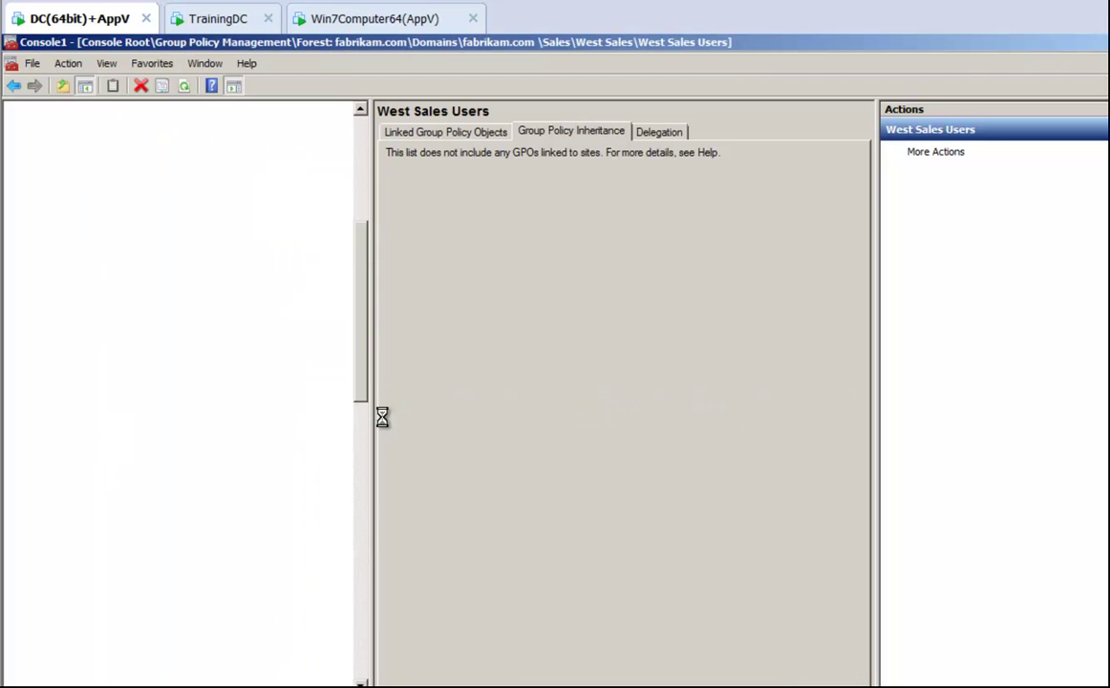
Edit the Lock down Firefox GPO, add PolicyPak for Mozilla Firefox to its user-side PolicyPak applications, and open the entry's settings
{"action": "right_click", "coordinate": [251, 432]}
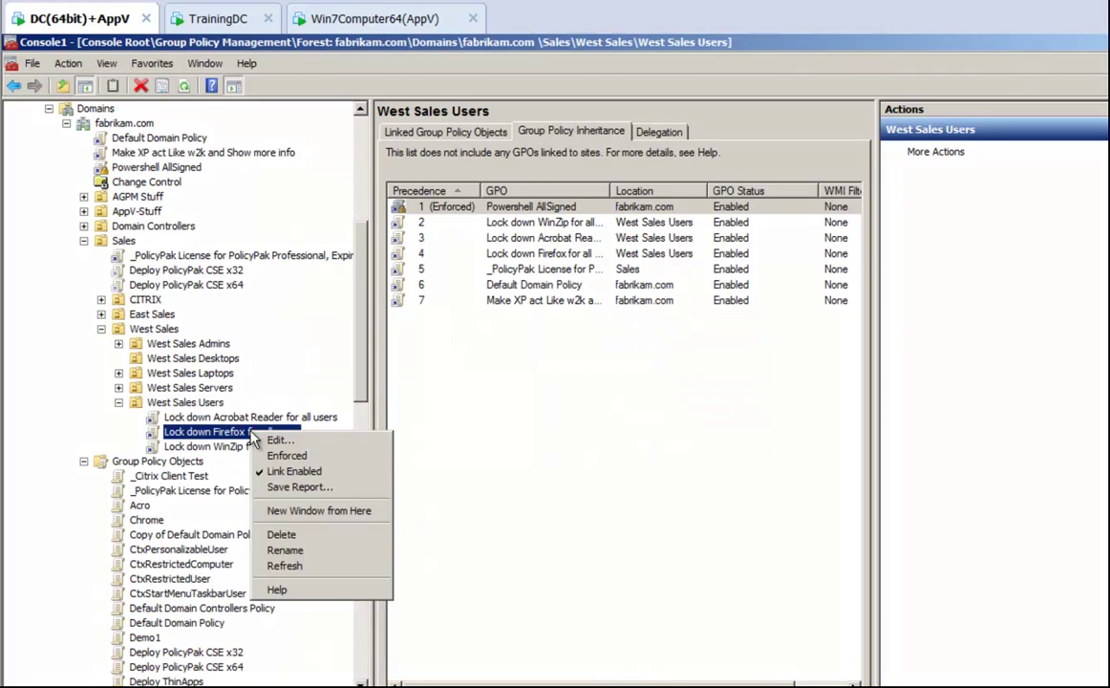
{"action": "left_click", "coordinate": [277, 441]}
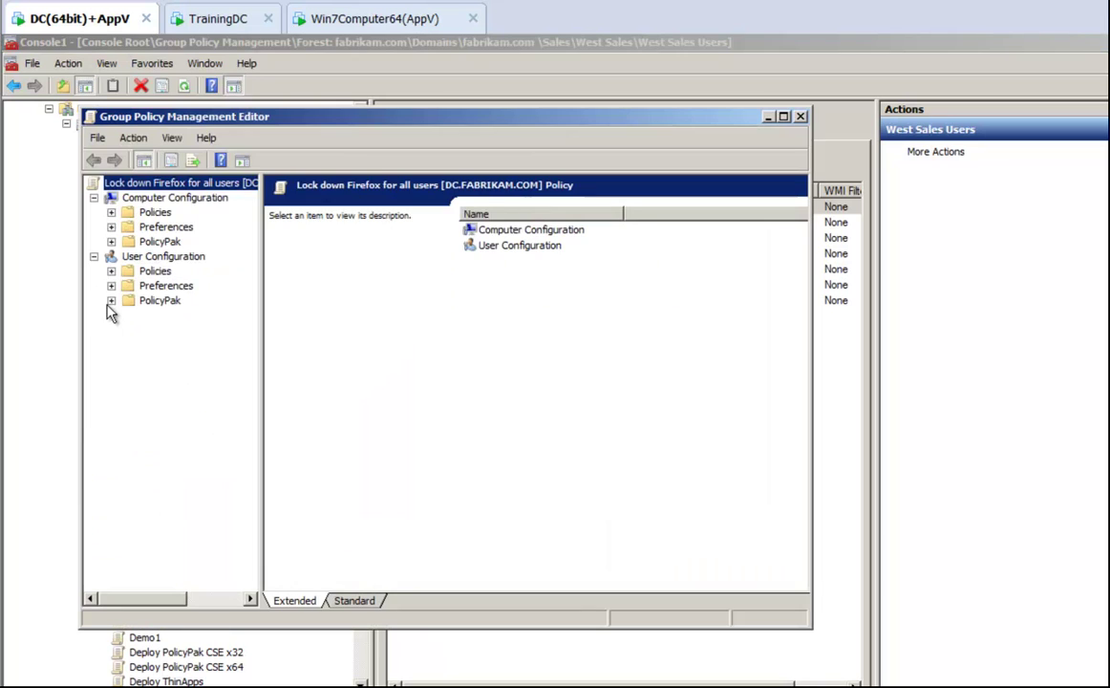
{"action": "left_click", "coordinate": [112, 301]}
{"action": "left_click", "coordinate": [181, 315]}
{"action": "right_click", "coordinate": [181, 315]}
{"action": "mouse_move", "coordinate": [212, 325]}
{"action": "mouse_move", "coordinate": [279, 328]}
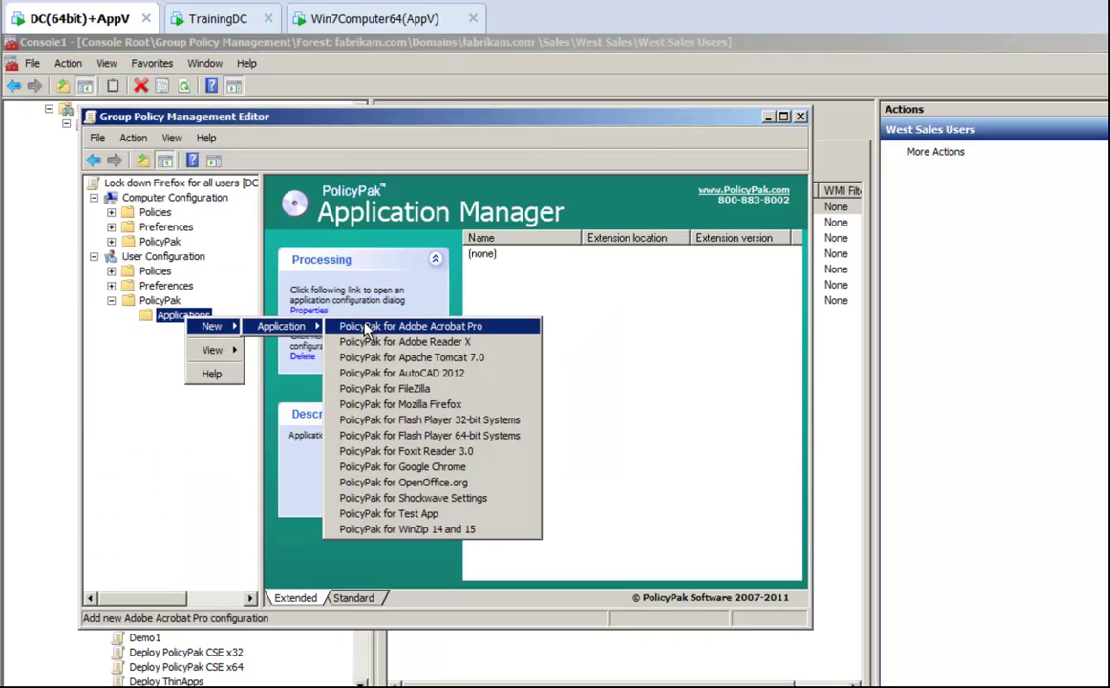
{"action": "left_click", "coordinate": [484, 405]}
{"action": "double_click", "coordinate": [495, 255]}
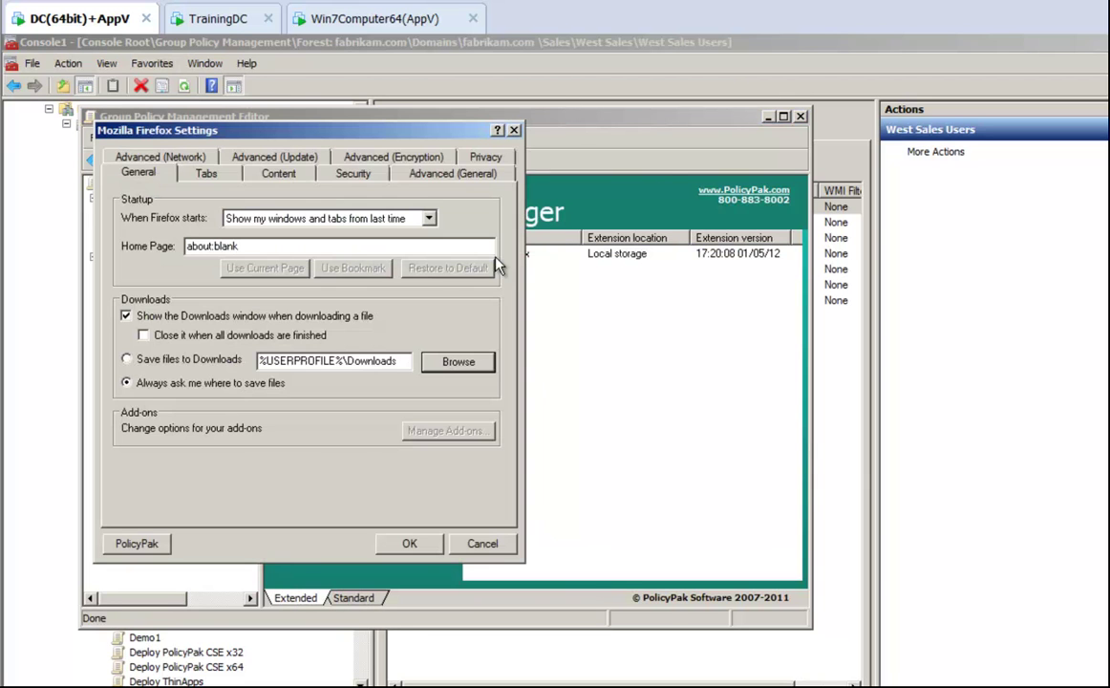
{"action": "left_click_drag", "start_coordinate": [374, 133], "coordinate": [668, 207]}
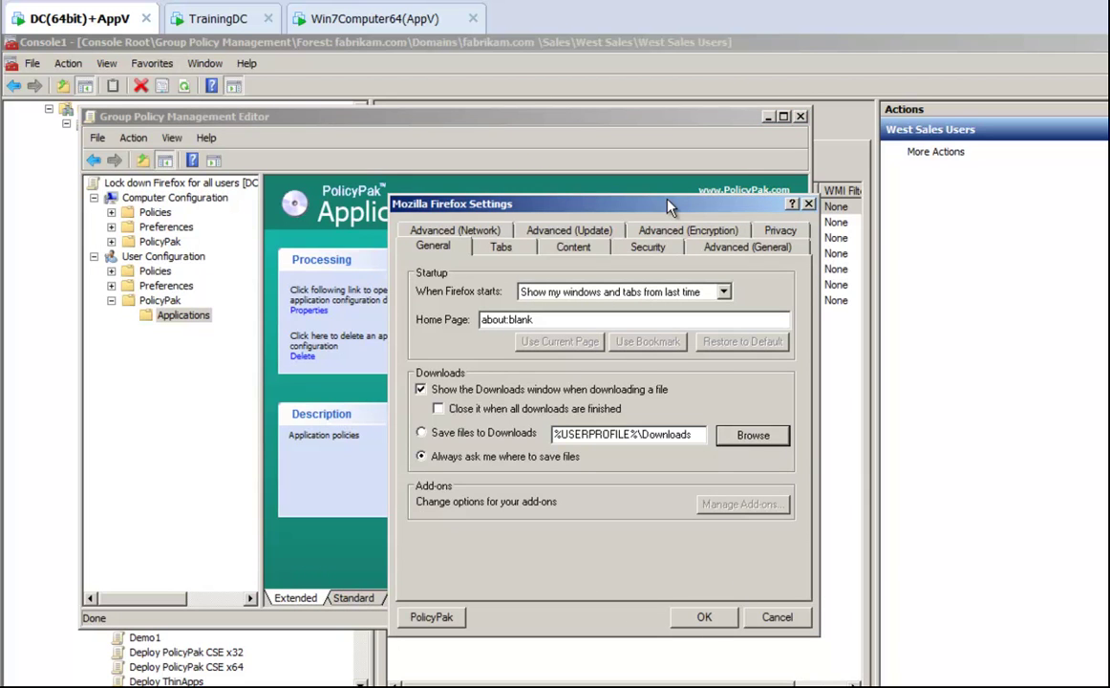
{"action": "left_click", "coordinate": [559, 321]}
{"action": "double_click", "coordinate": [560, 321]}
{"action": "type", "text": "www.policypak.com"}
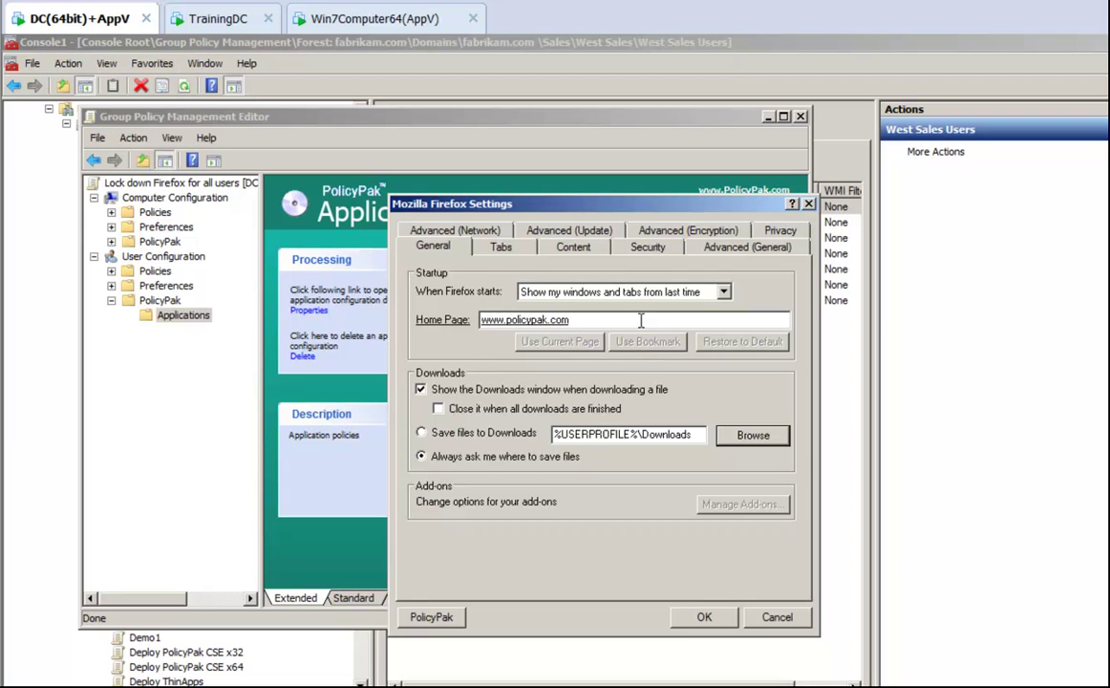
Enforce the add-on install warning, attack site blocking and web forgery blocking in the Firefox security settings, and save the configuration
{"action": "left_click", "coordinate": [647, 247]}
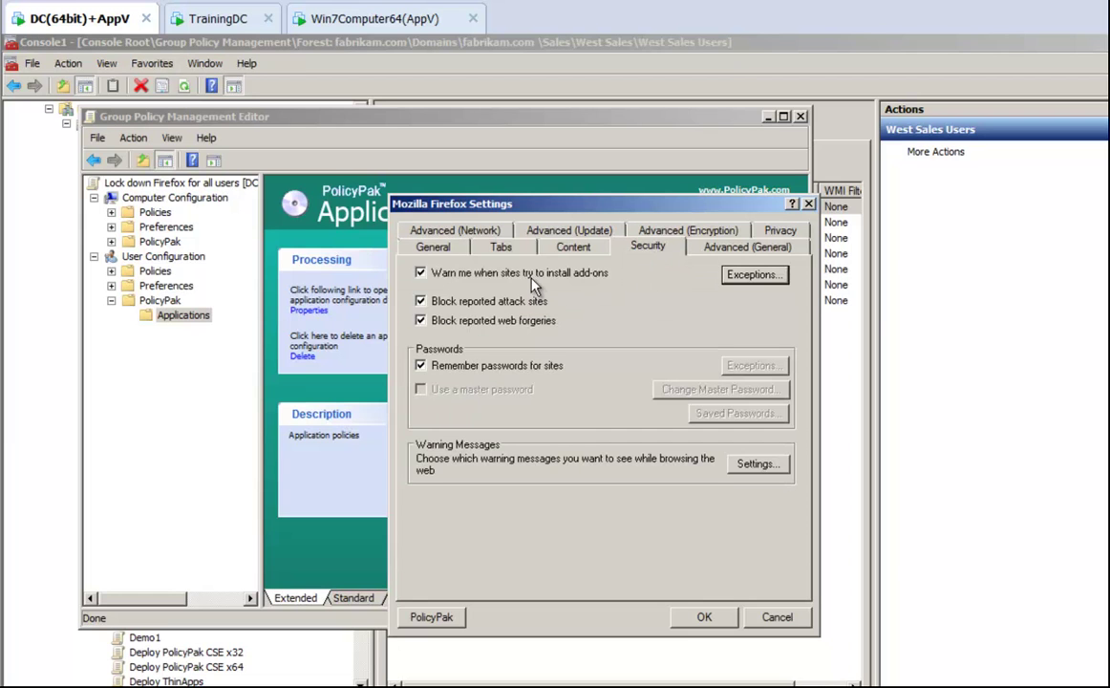
{"action": "left_click", "coordinate": [510, 322]}
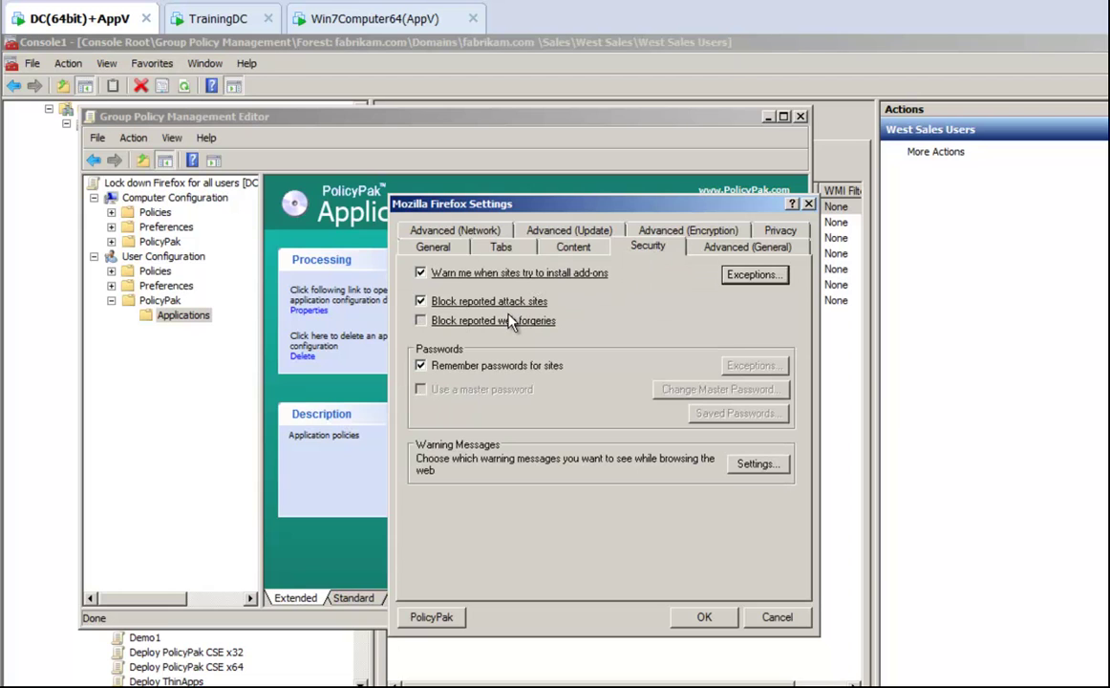
{"action": "left_click", "coordinate": [704, 620]}
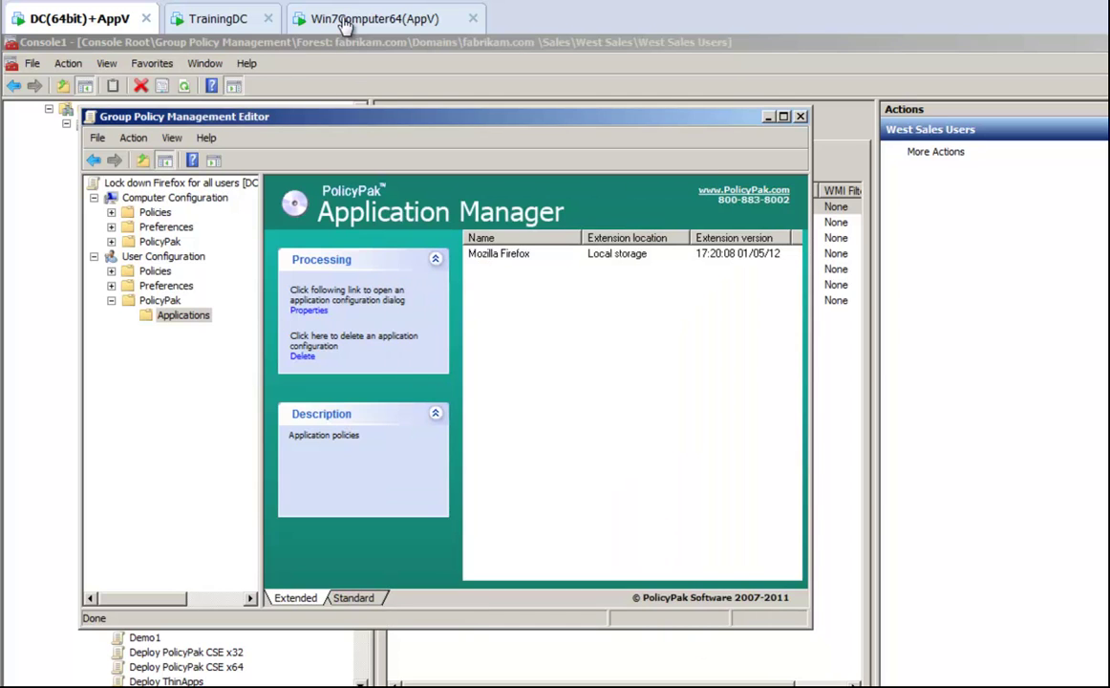
Switch to the Win7Computer64(AppV) machine, refresh its policies with gpupdate and launch the streamed Firefox 8
{"action": "left_click", "coordinate": [405, 20]}
{"action": "key", "text": "Up"}
{"action": "key", "text": "Return"}
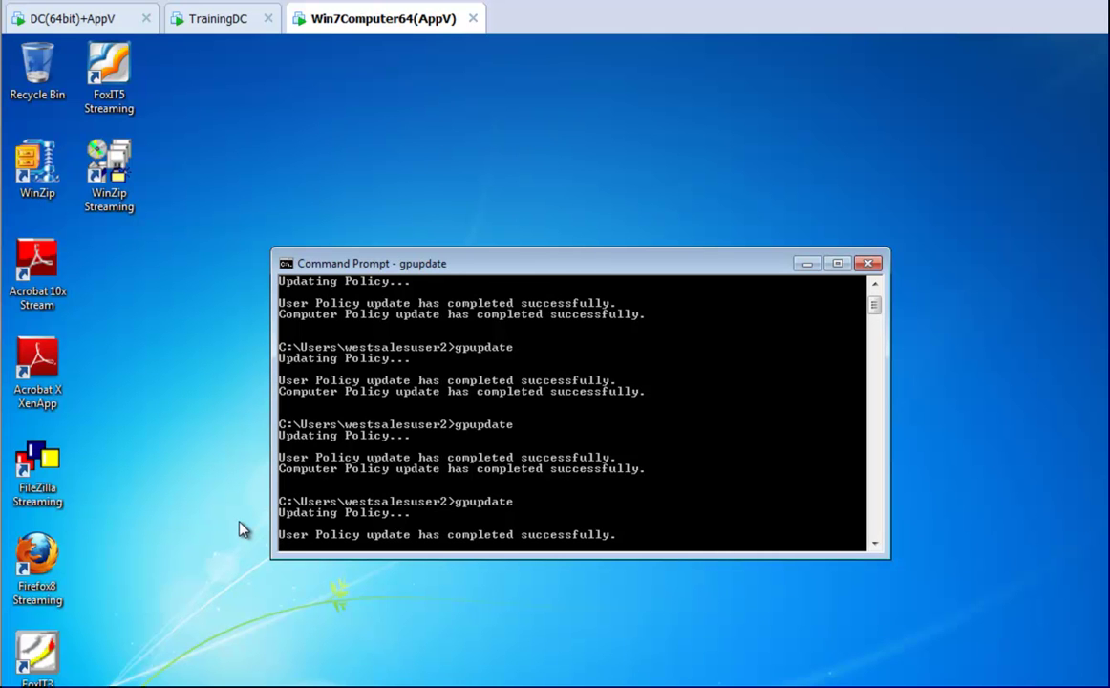
{"action": "double_click", "coordinate": [45, 563]}
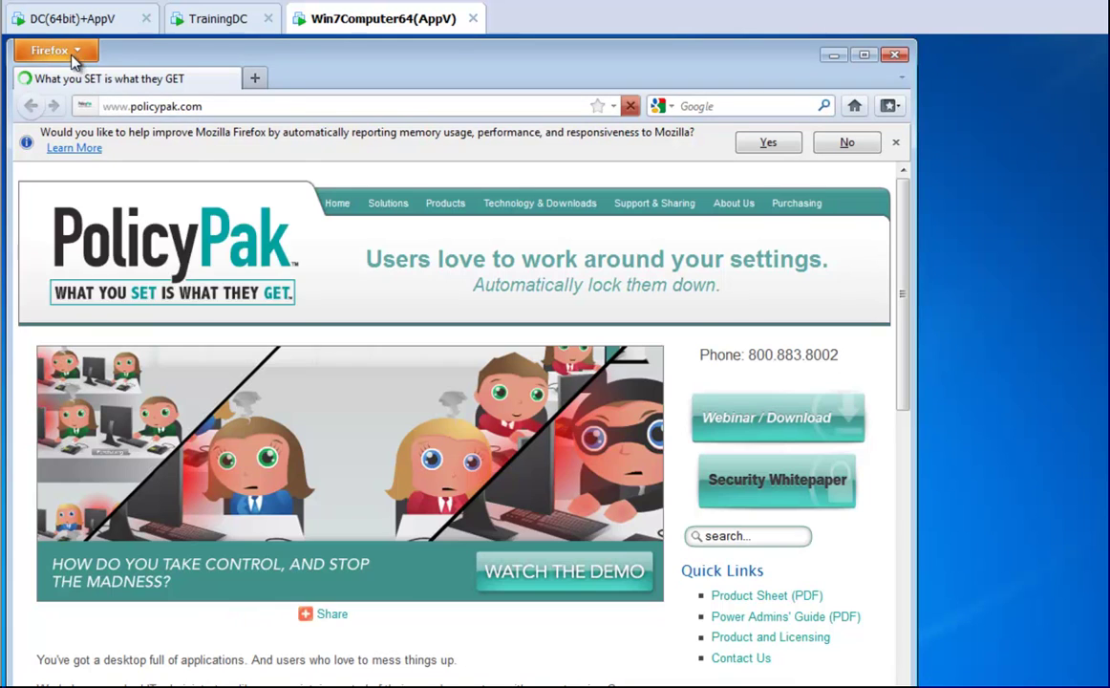
In Firefox's security options, turn off the add-on install warning and the blocking of reported attack sites
{"action": "left_click", "coordinate": [74, 54]}
{"action": "left_click", "coordinate": [230, 169]}
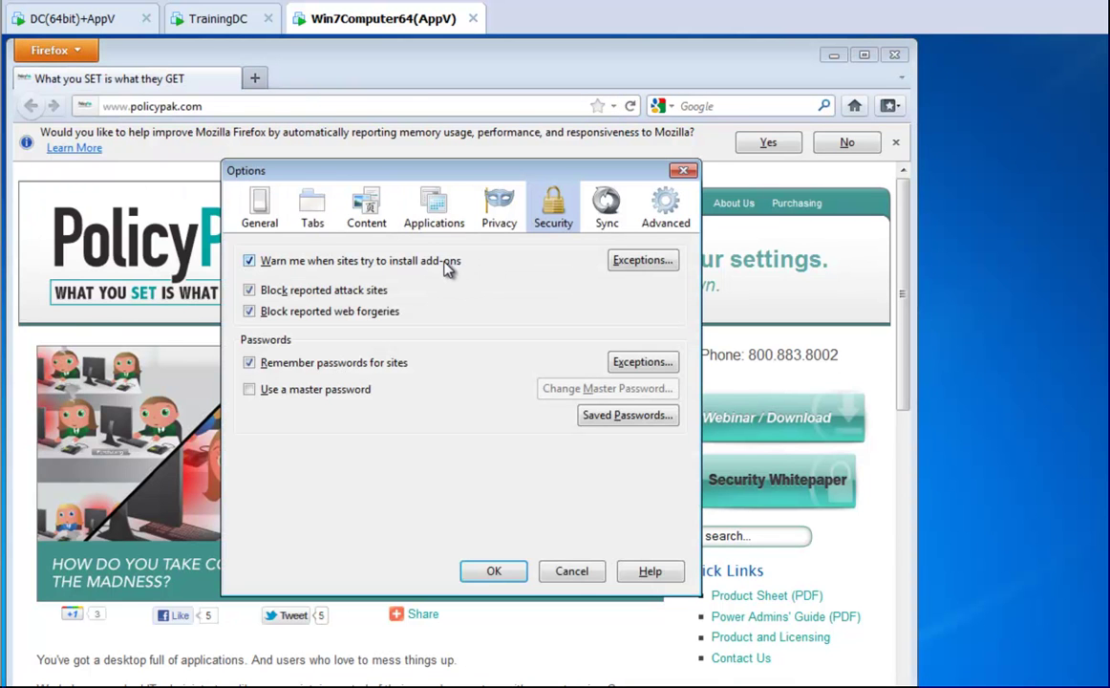
{"action": "left_click", "coordinate": [284, 261]}
{"action": "left_click", "coordinate": [287, 291]}
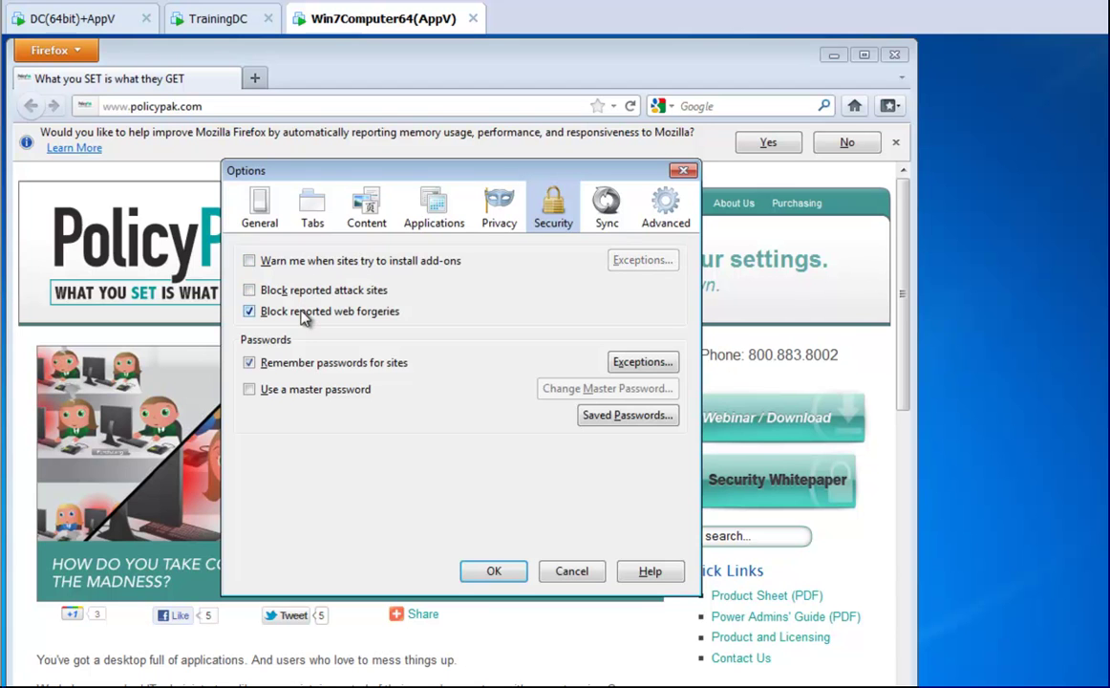
Change Firefox's home page to Google's address, accept the options and close Firefox
{"action": "left_click", "coordinate": [264, 226]}
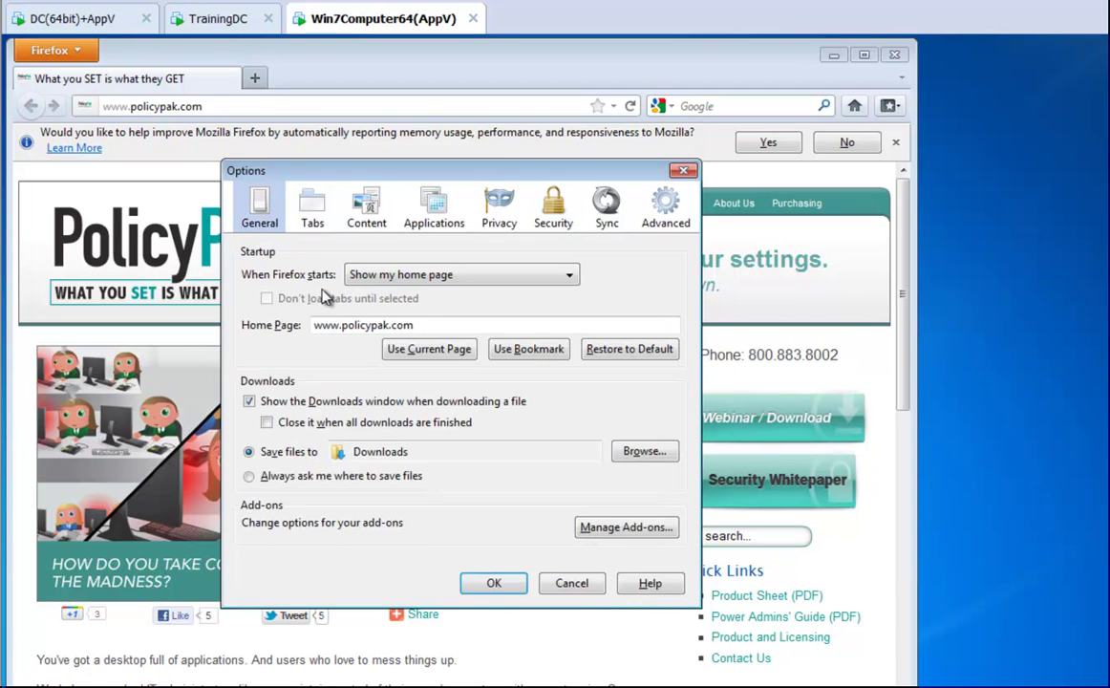
{"action": "left_click_drag", "start_coordinate": [430, 330], "coordinate": [263, 307]}
{"action": "type", "text": "www."}
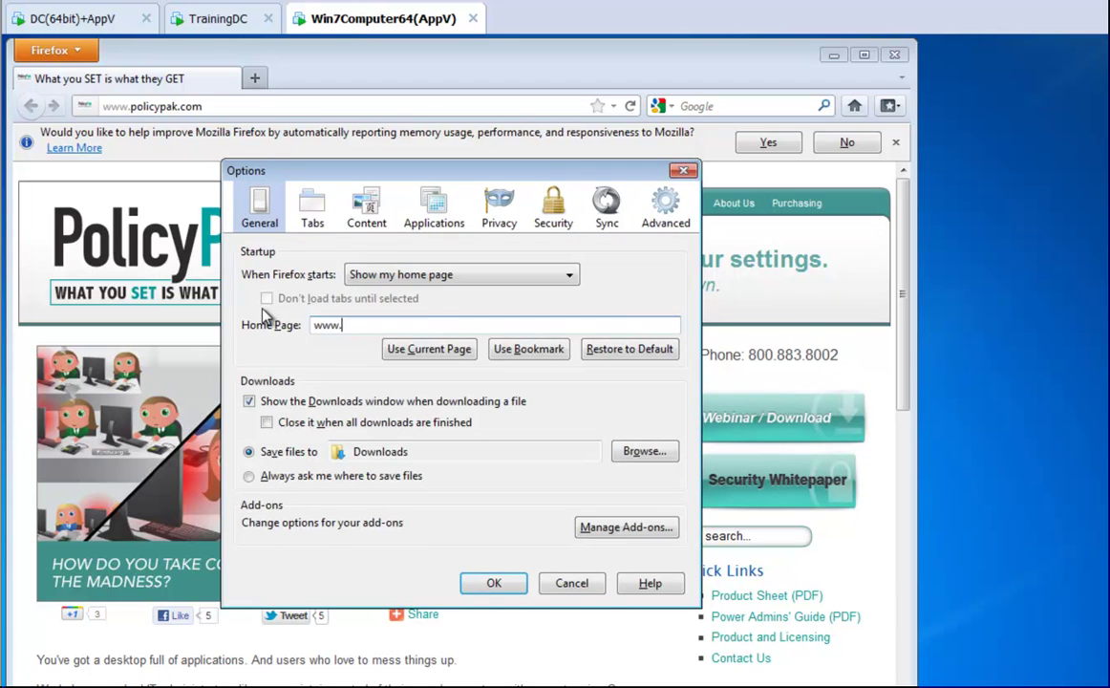
{"action": "type", "text": "test"}
{"action": "key", "text": "BackSpace"}
{"action": "key", "text": "BackSpace"}
{"action": "key", "text": "BackSpace"}
{"action": "key", "text": "BackSpace"}
{"action": "type", "text": "google.c"}
{"action": "key", "text": "Return"}
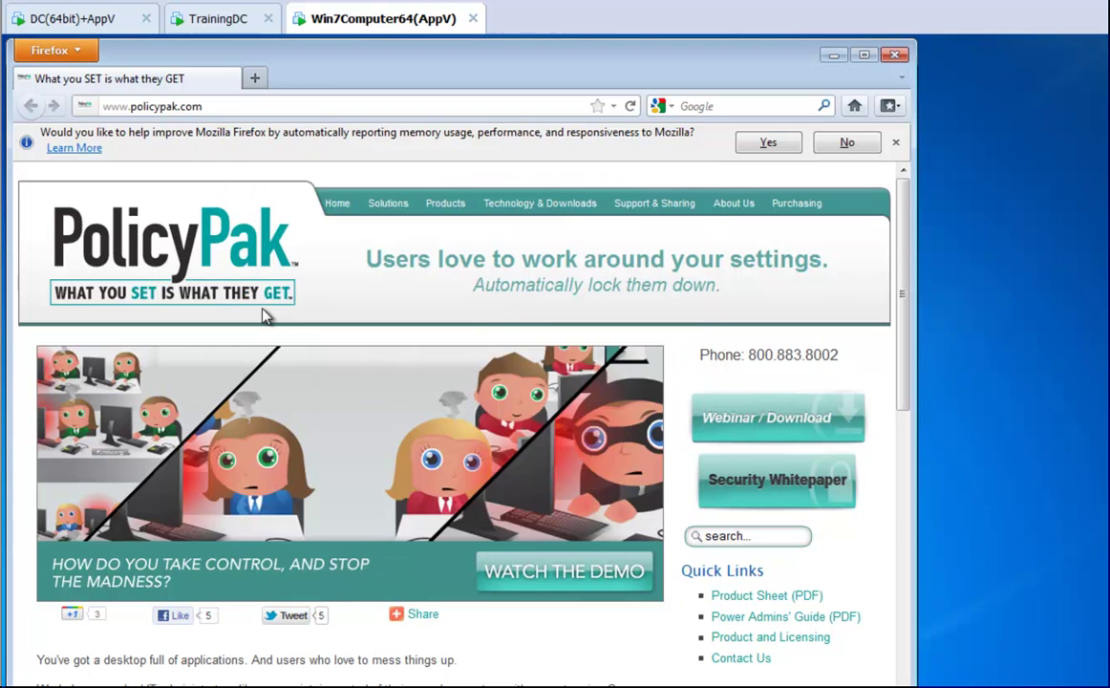
{"action": "left_click", "coordinate": [895, 54]}
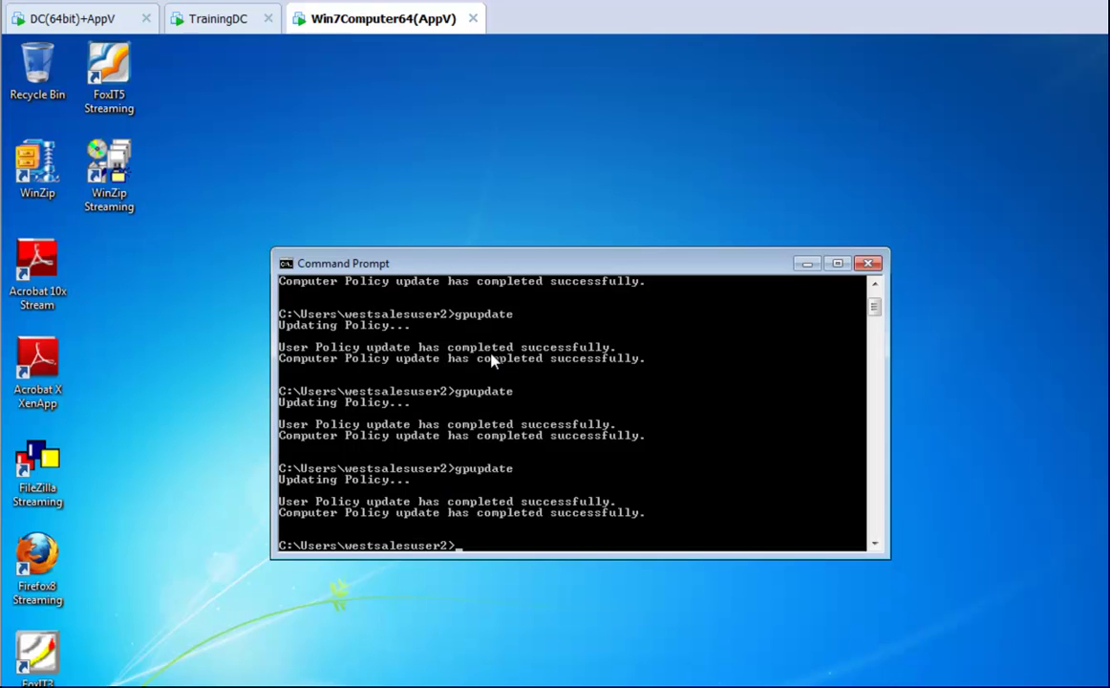
Run gpupdate again in the command prompt and relaunch the streamed Firefox 8
{"action": "key", "text": "Up"}
{"action": "key", "text": "Return"}
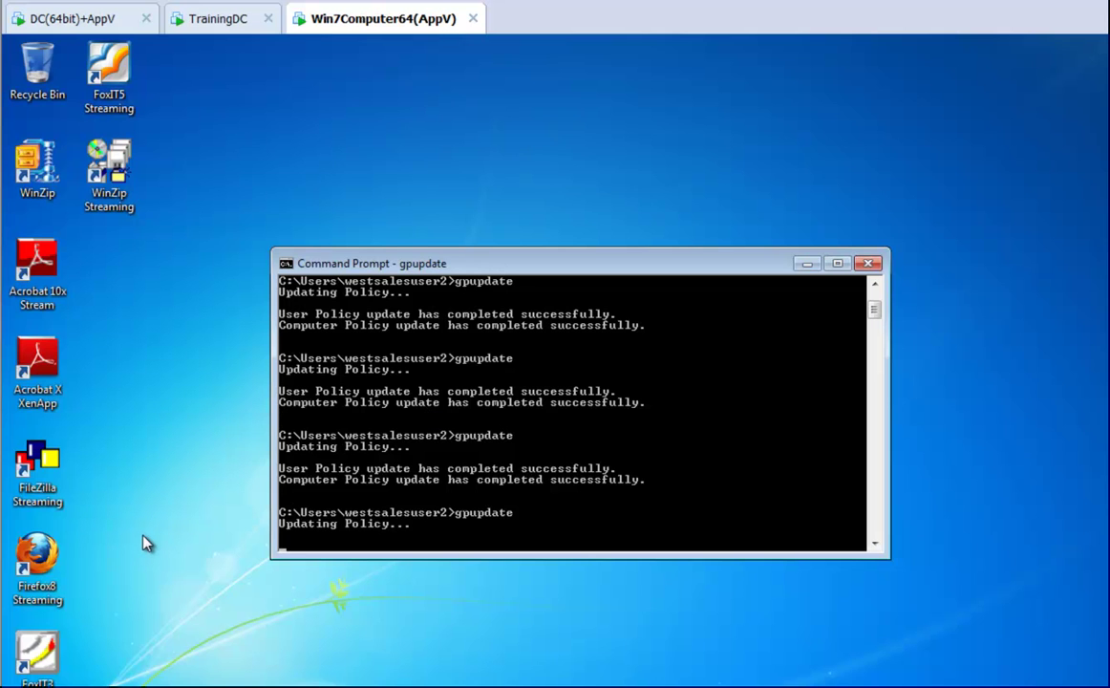
{"action": "double_click", "coordinate": [37, 565]}
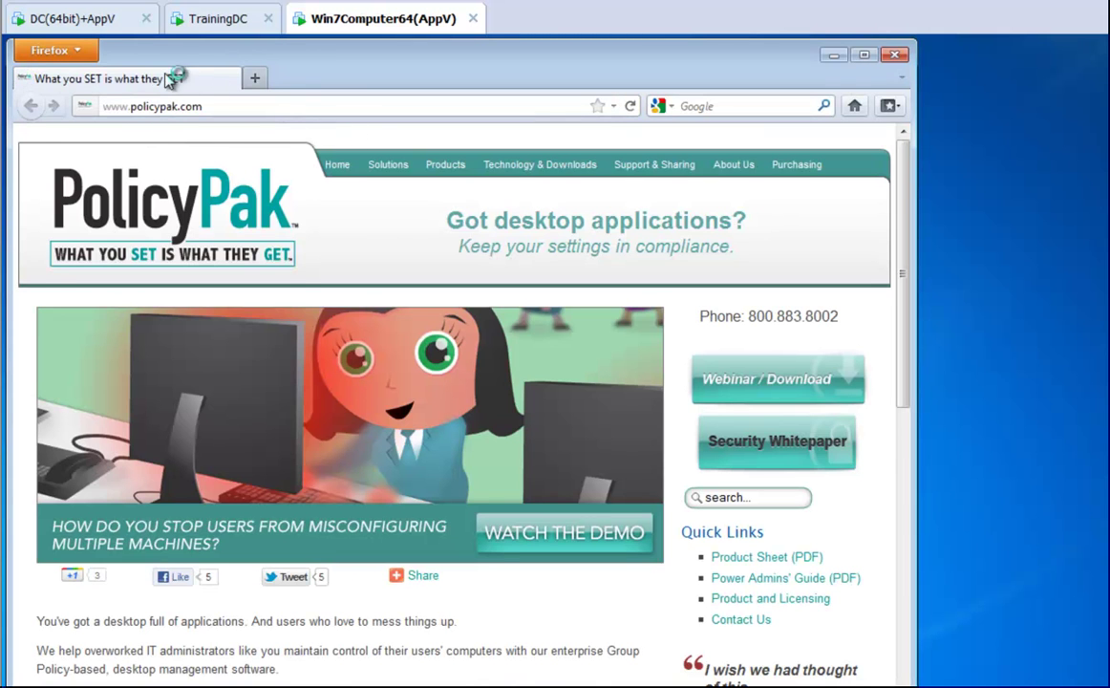
Check Firefox's security options for the enforced add-on warning and site blocking settings, and close the options
{"action": "left_click", "coordinate": [50, 48]}
{"action": "left_click", "coordinate": [239, 168]}
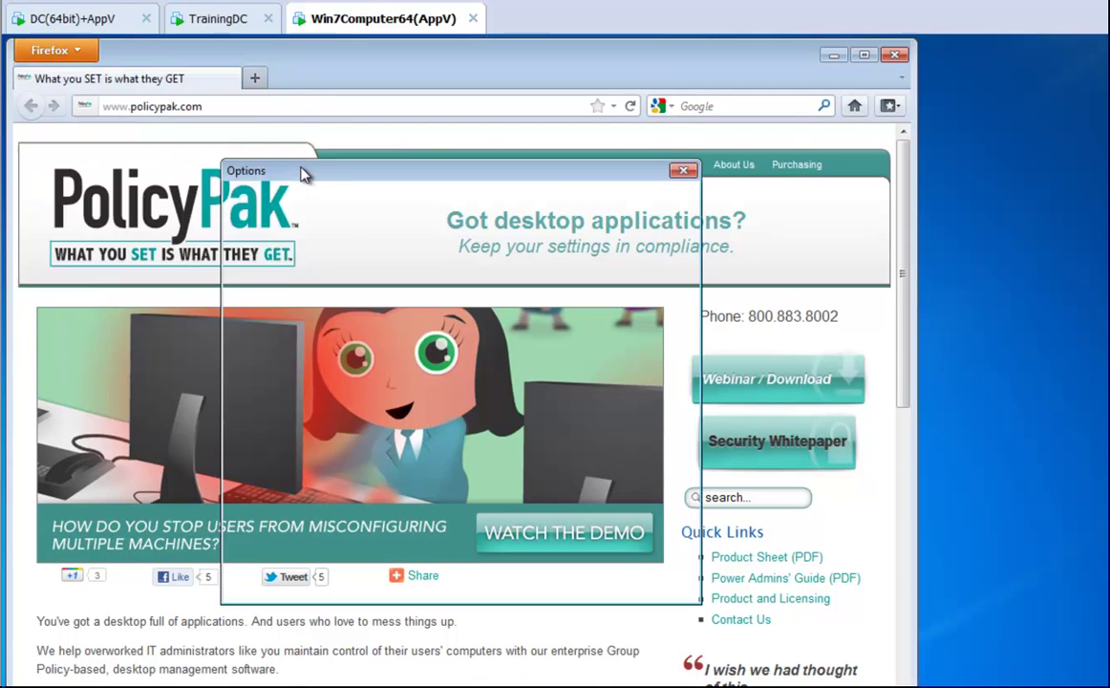
{"action": "left_click", "coordinate": [556, 208]}
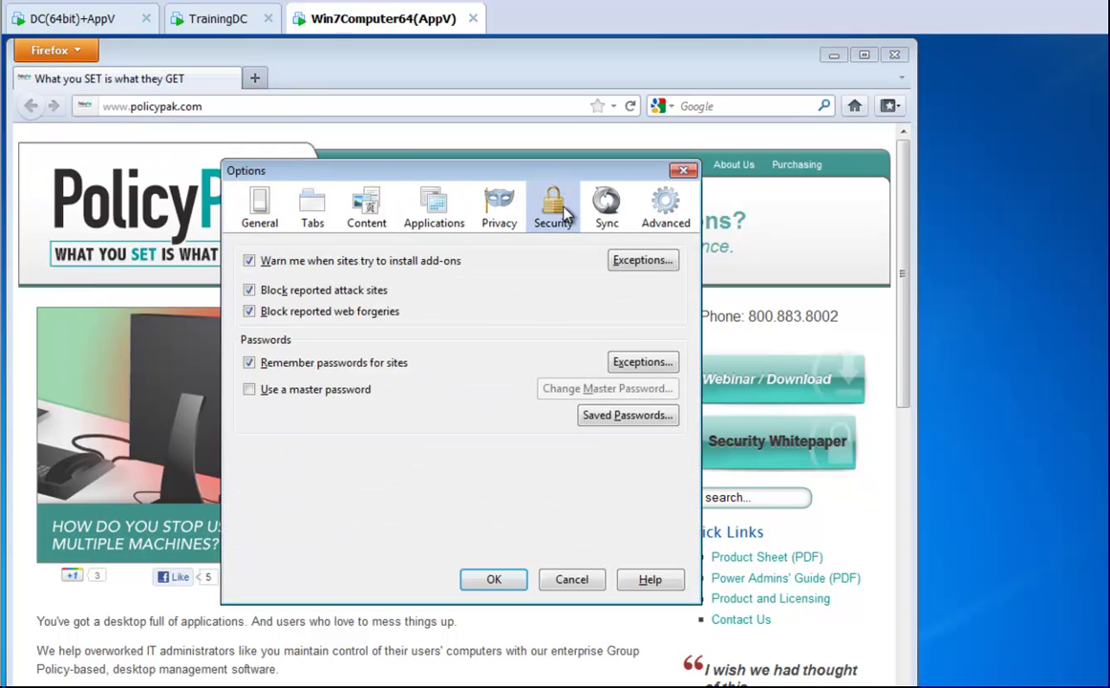
{"action": "left_click", "coordinate": [683, 172]}
Move Firefox aside, check the computer's installed programs for the PolicyPak Client Side Extension and locally installed applications, and close the list
{"action": "left_click_drag", "start_coordinate": [588, 74], "coordinate": [848, 92]}
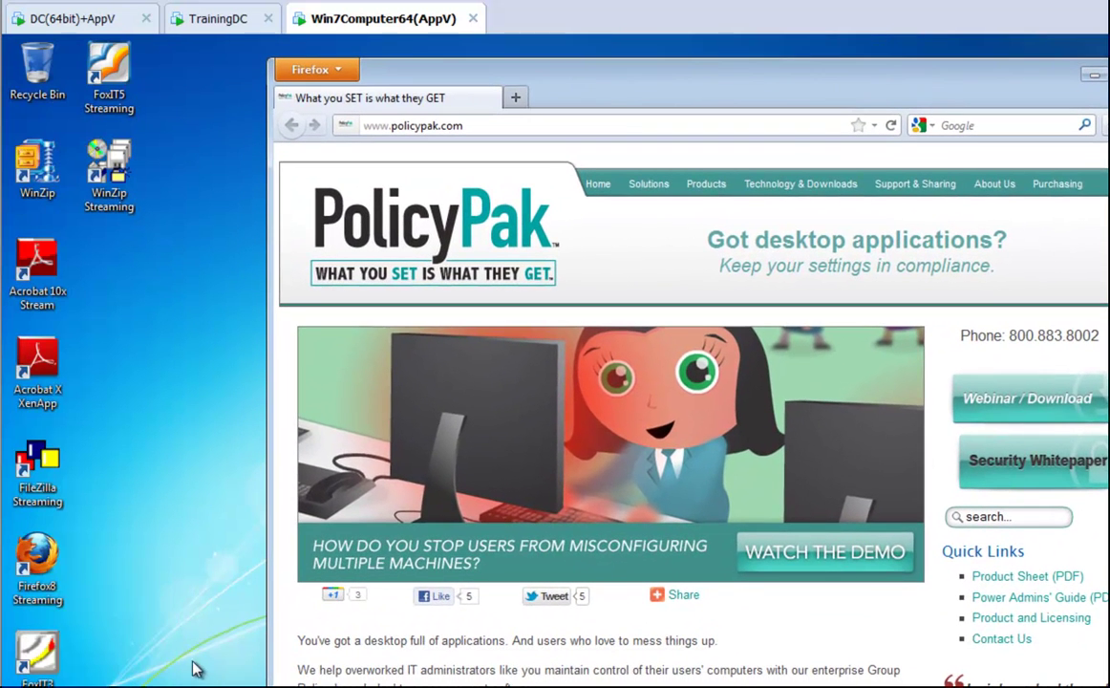
{"action": "key", "text": "super"}
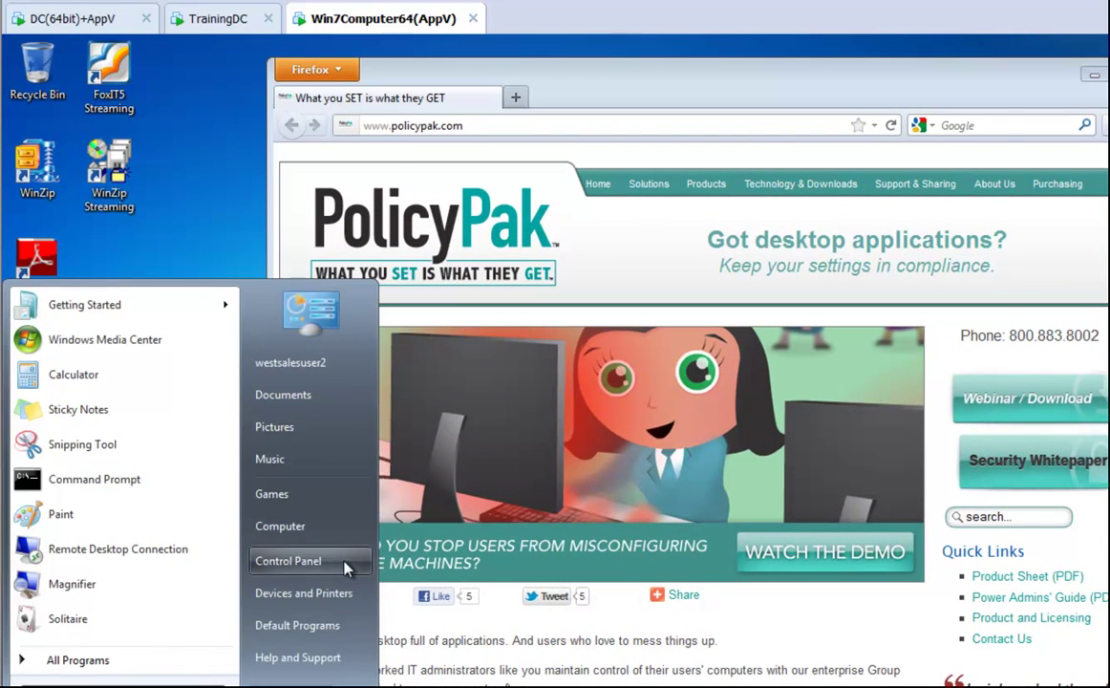
{"action": "left_click", "coordinate": [289, 560]}
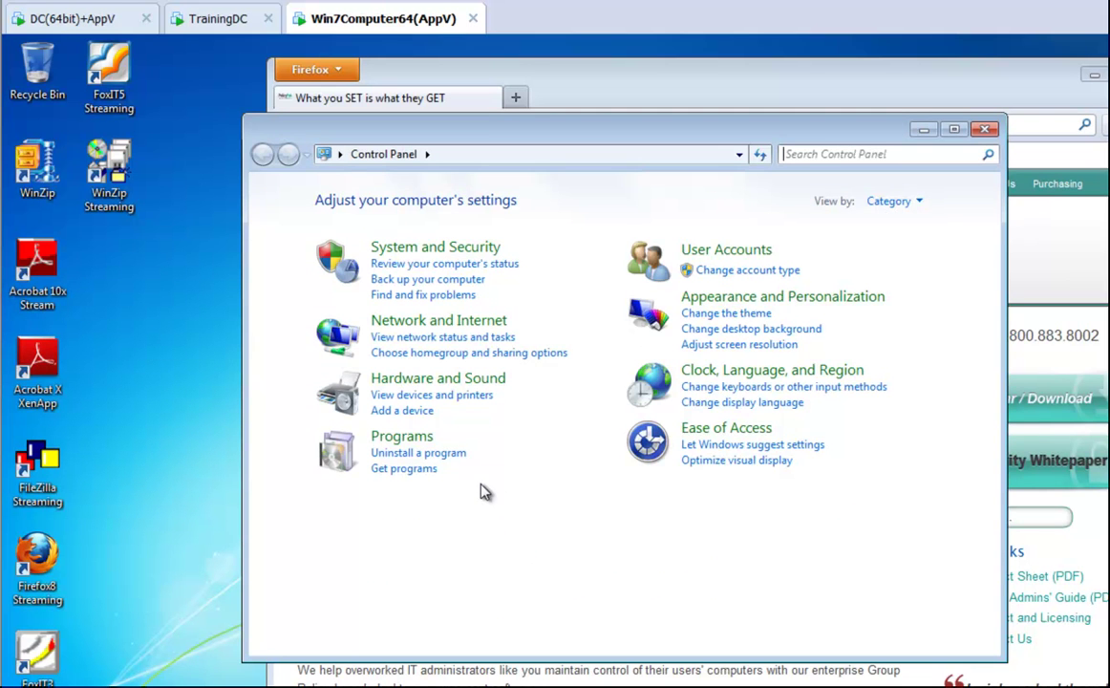
{"action": "left_click", "coordinate": [402, 453]}
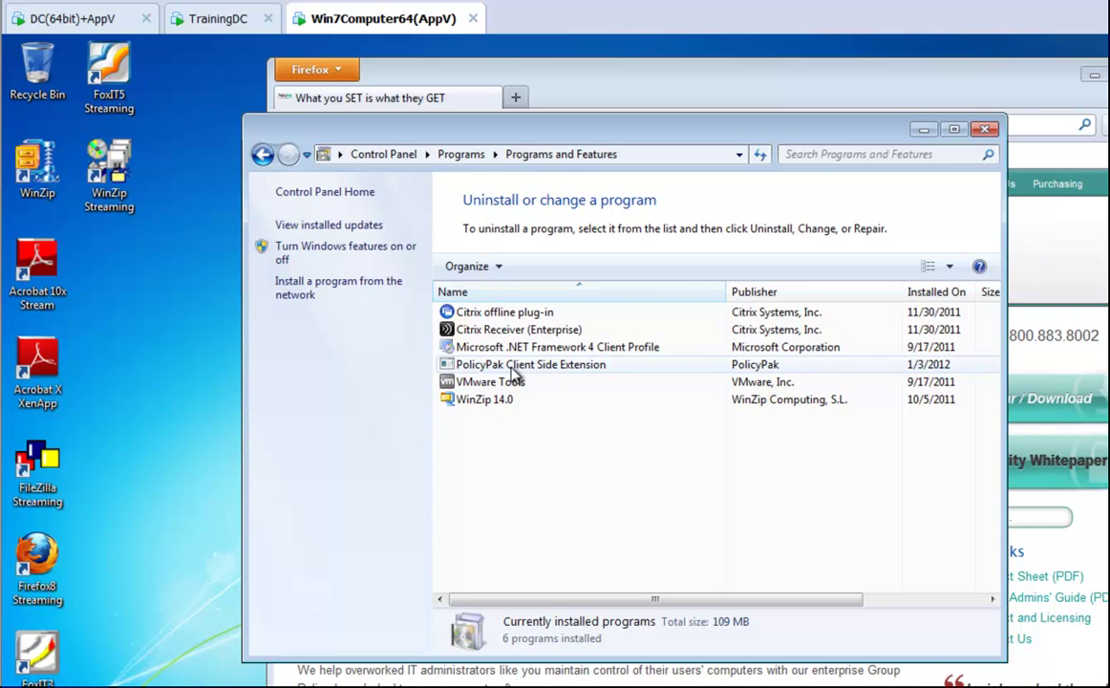
{"action": "left_click", "coordinate": [983, 130]}
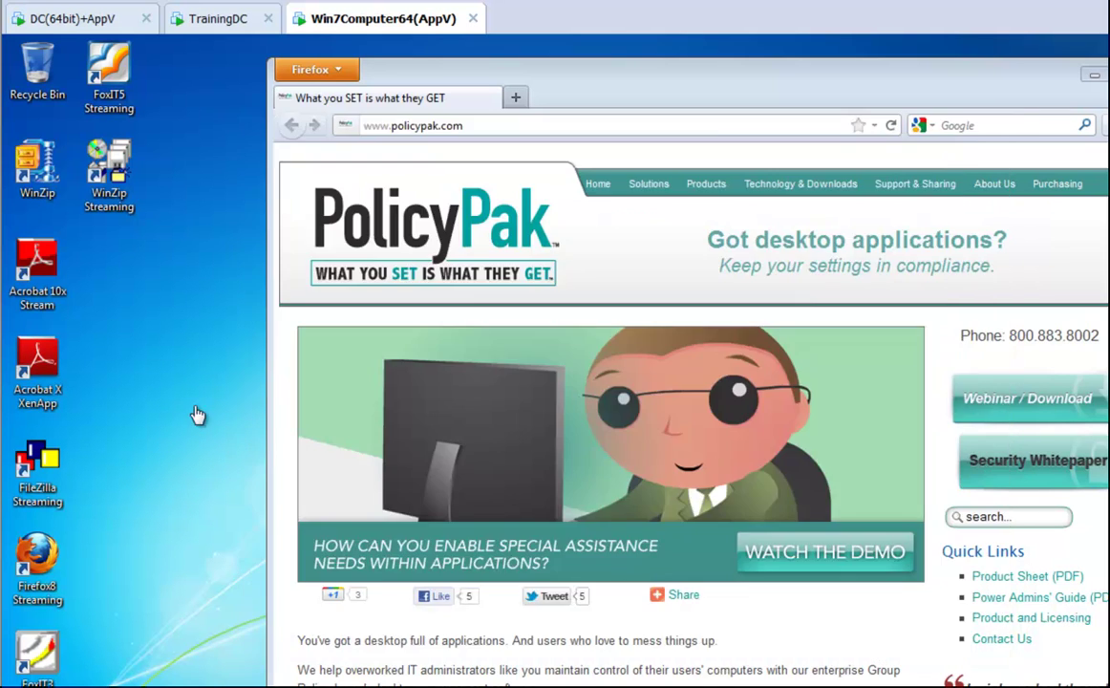